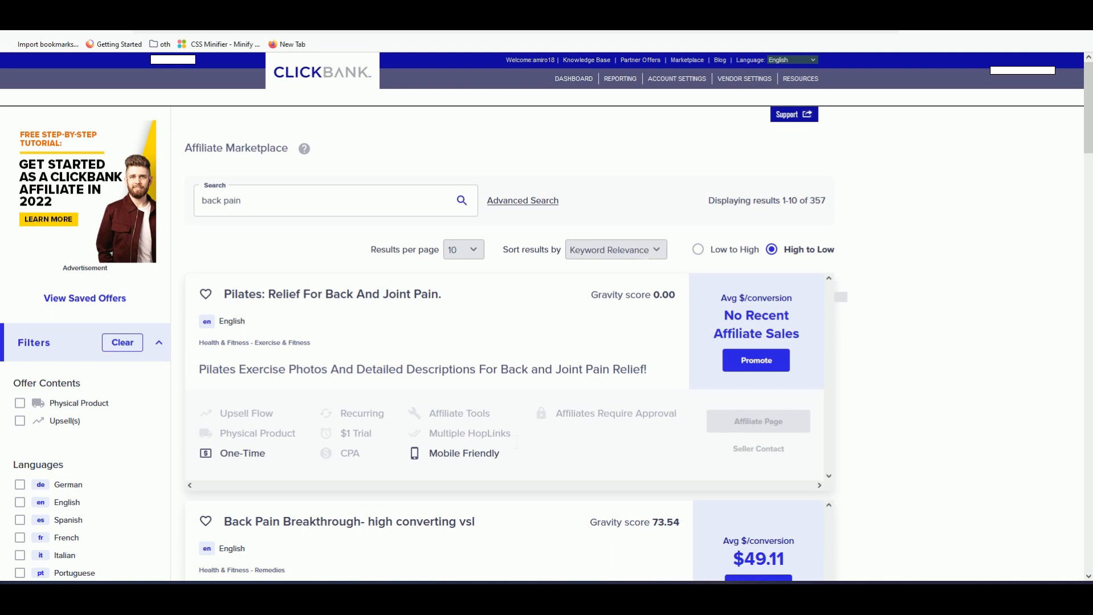
# Switch from the ClickBank offers to the Microsoft Advertising Keyword planner and get new keyword suggestions for the product or service "back pain".
pyautogui.scroll(-2, 543, 327)
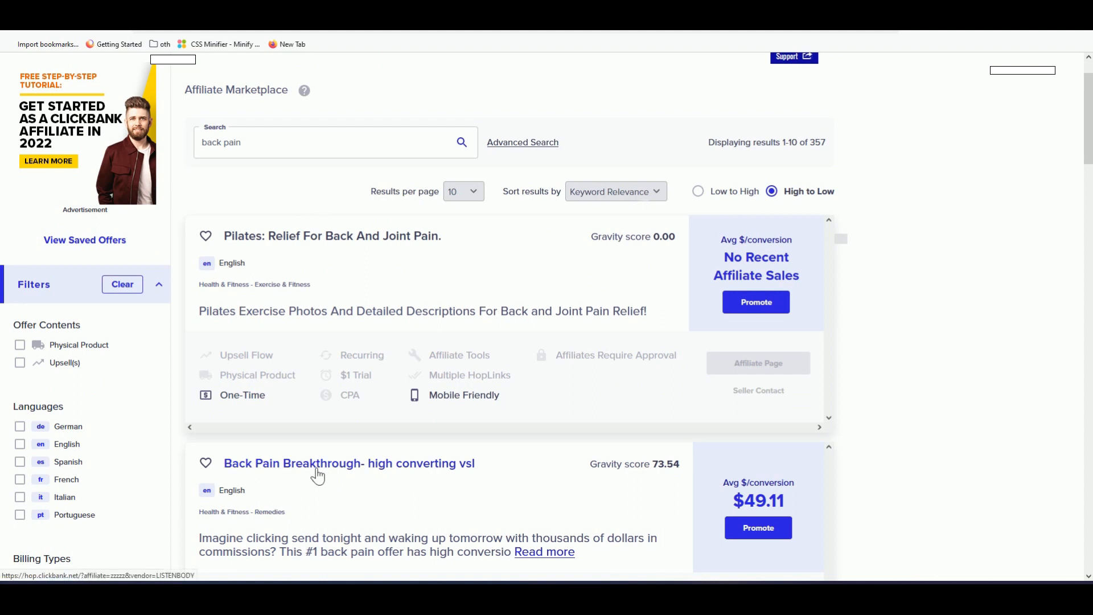
pyautogui.scroll(-2, 393, 313)
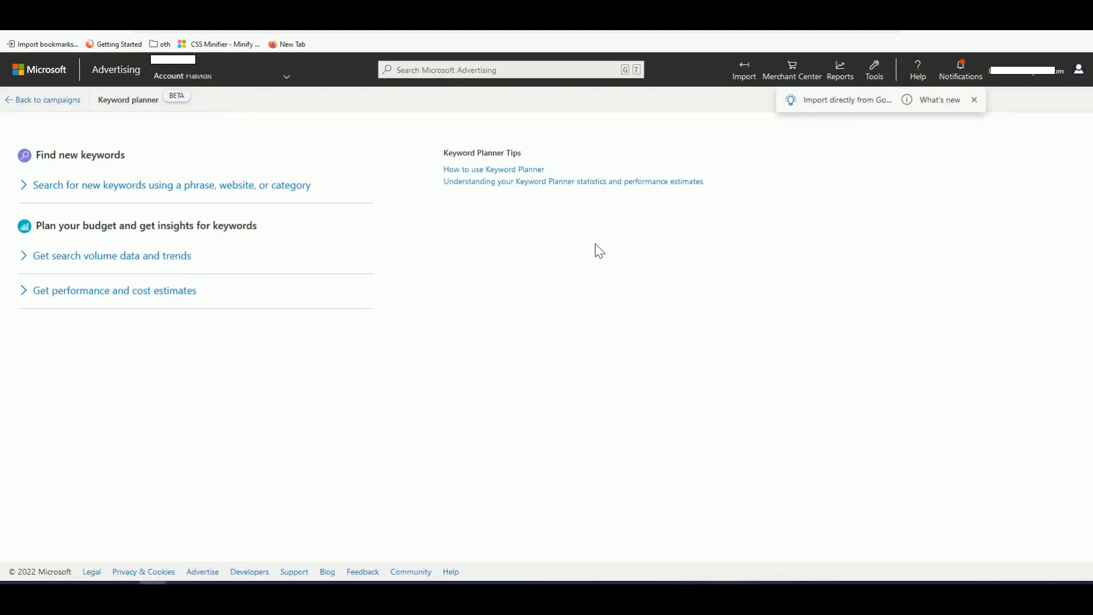
pyautogui.click(273, 188)
pyautogui.write('back')
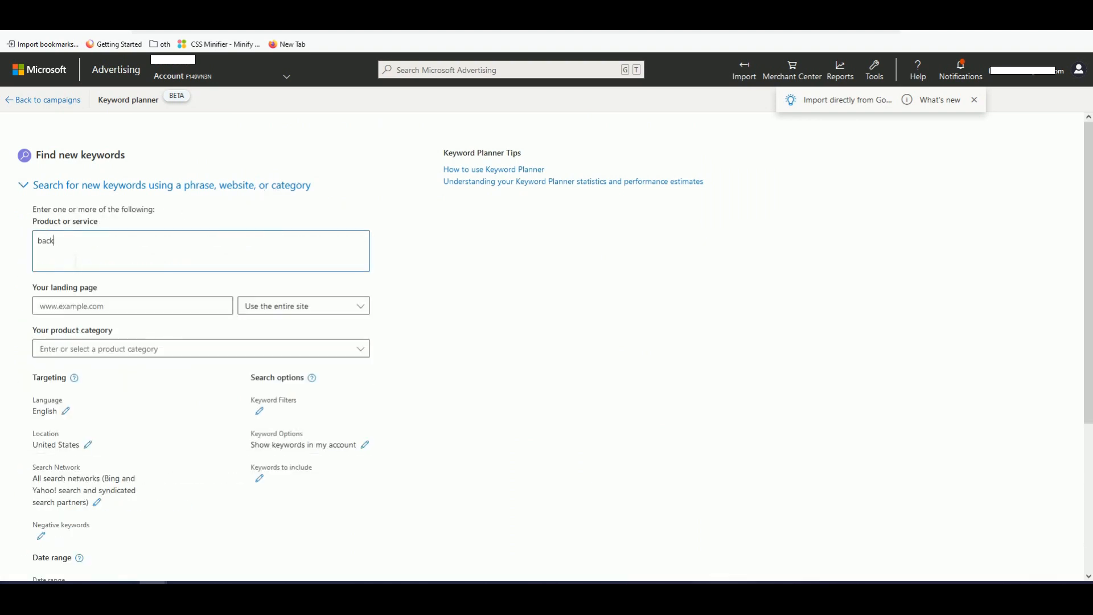
pyautogui.write(' pain')
pyautogui.scroll(-3, 176, 395)
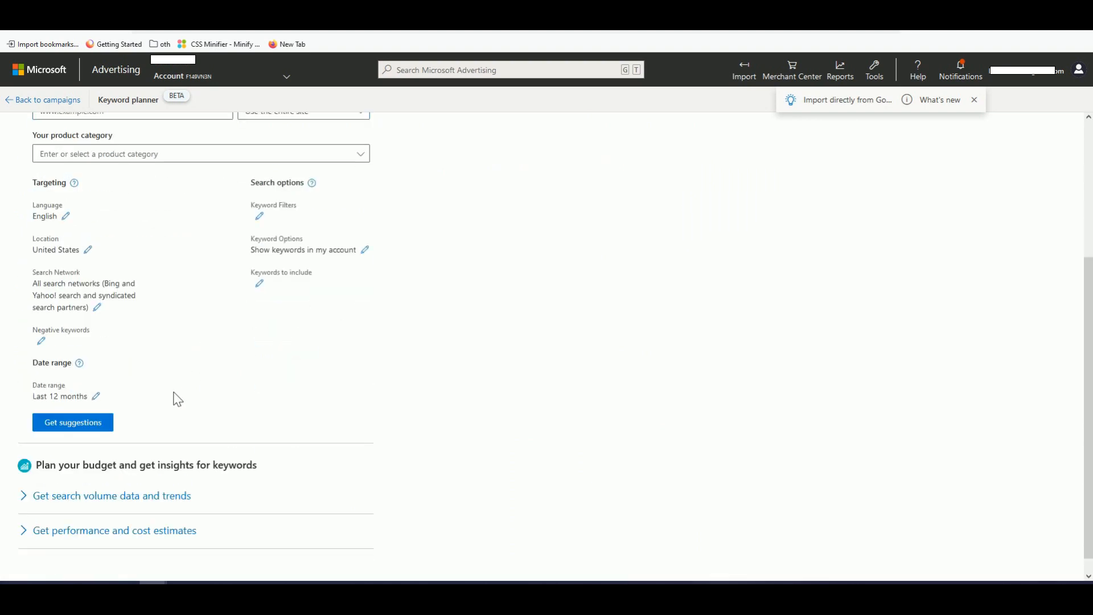
pyautogui.click(97, 429)
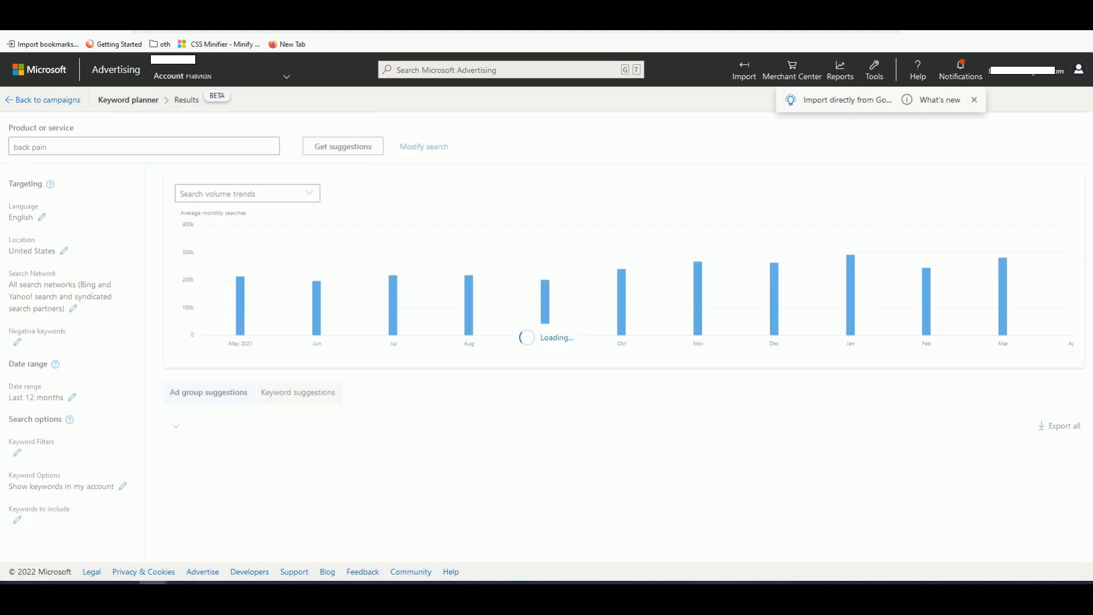
# List the individual keyword suggestions by highest average monthly searches and examine their suggested bids, including "kidney infection symptoms back pain".
pyautogui.click(293, 406)
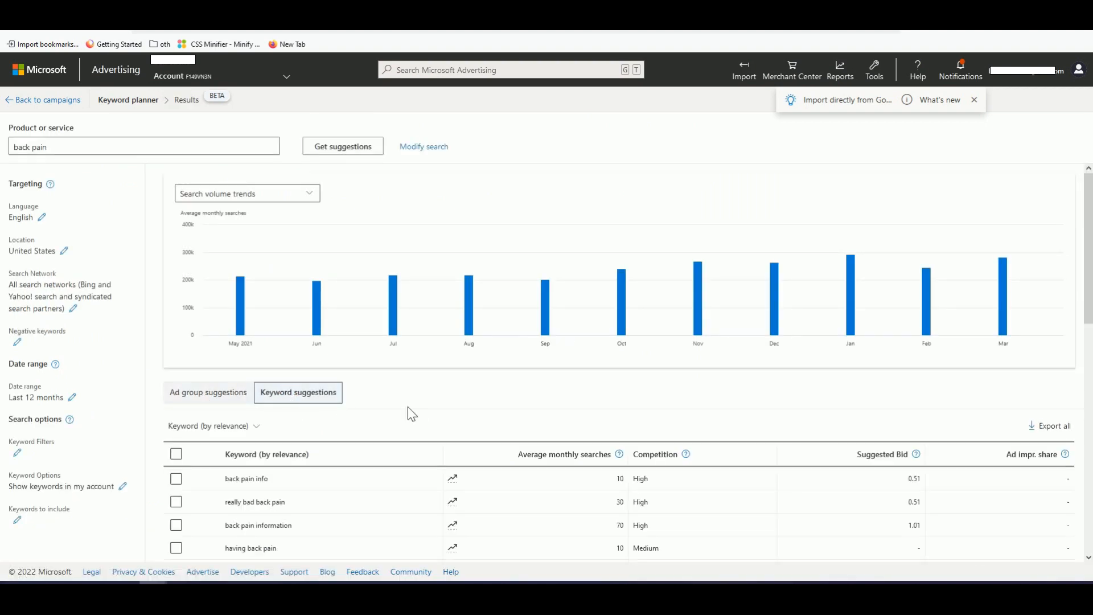
pyautogui.click(564, 461)
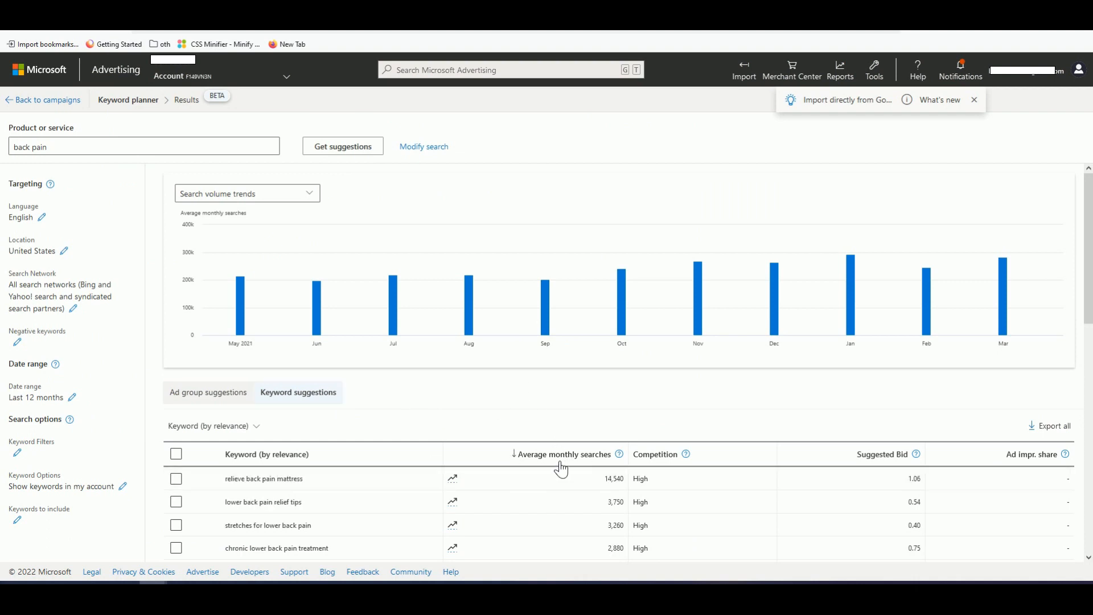
pyautogui.scroll(-1, 563, 427)
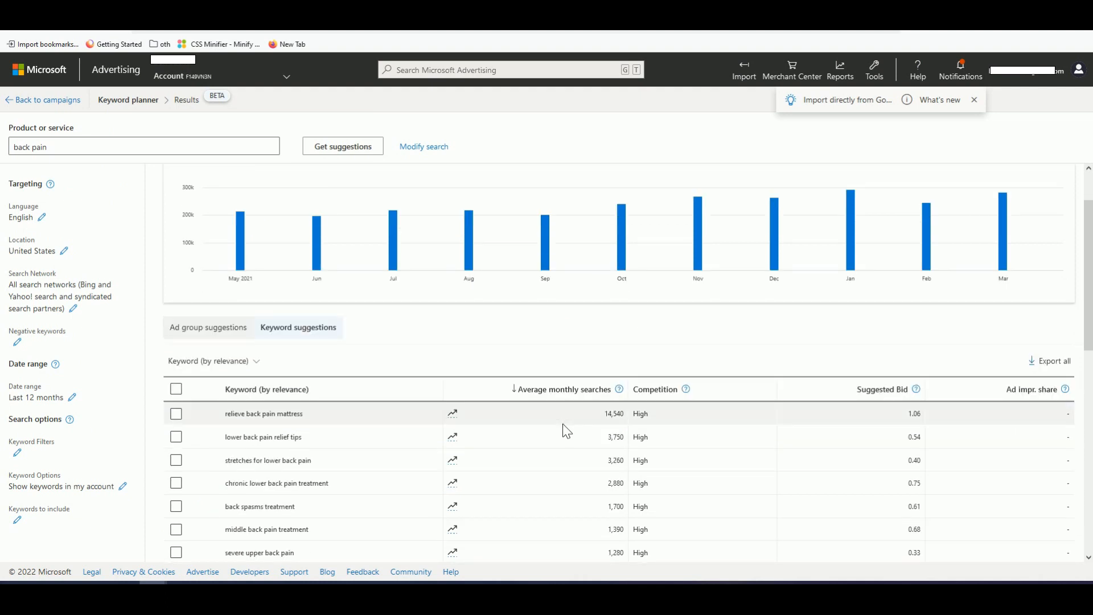
pyautogui.scroll(-1, 564, 425)
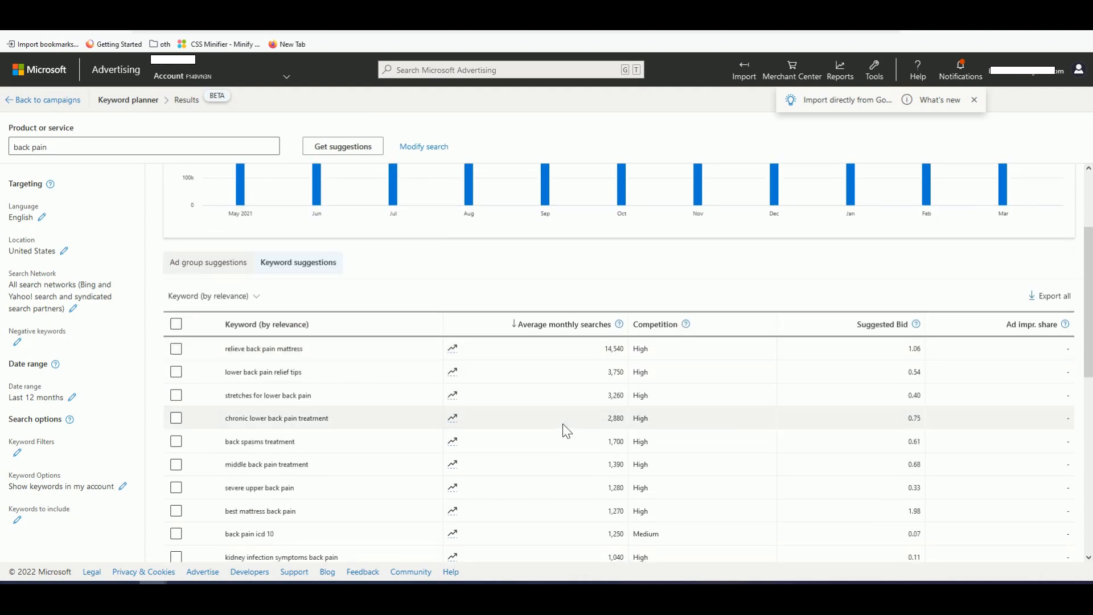
pyautogui.scroll(-1, 563, 424)
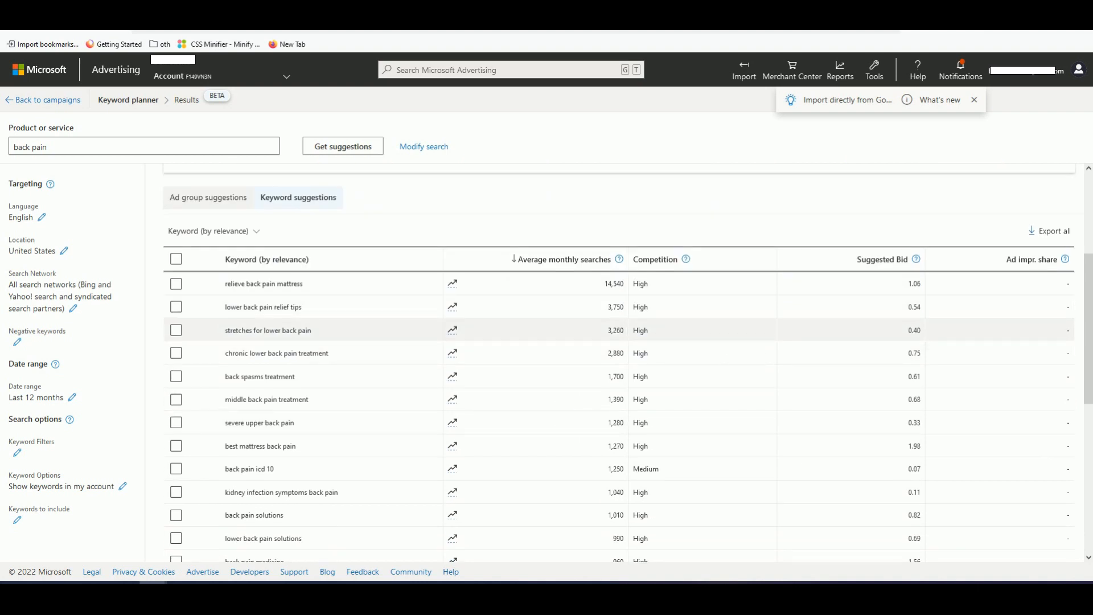
pyautogui.scroll(-2, 917, 334)
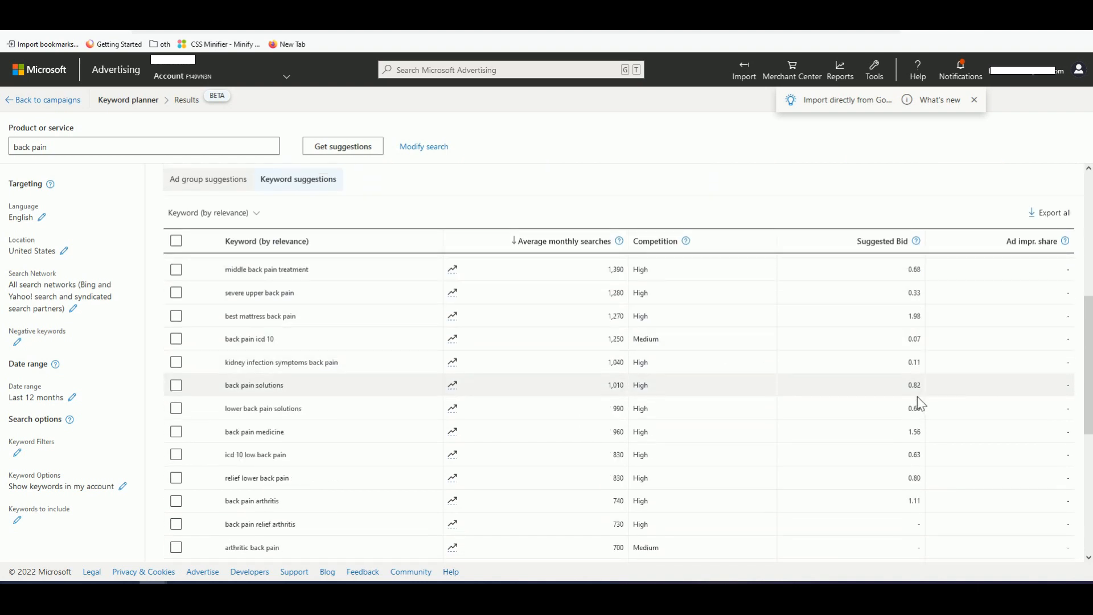
pyautogui.doubleClick(911, 363)
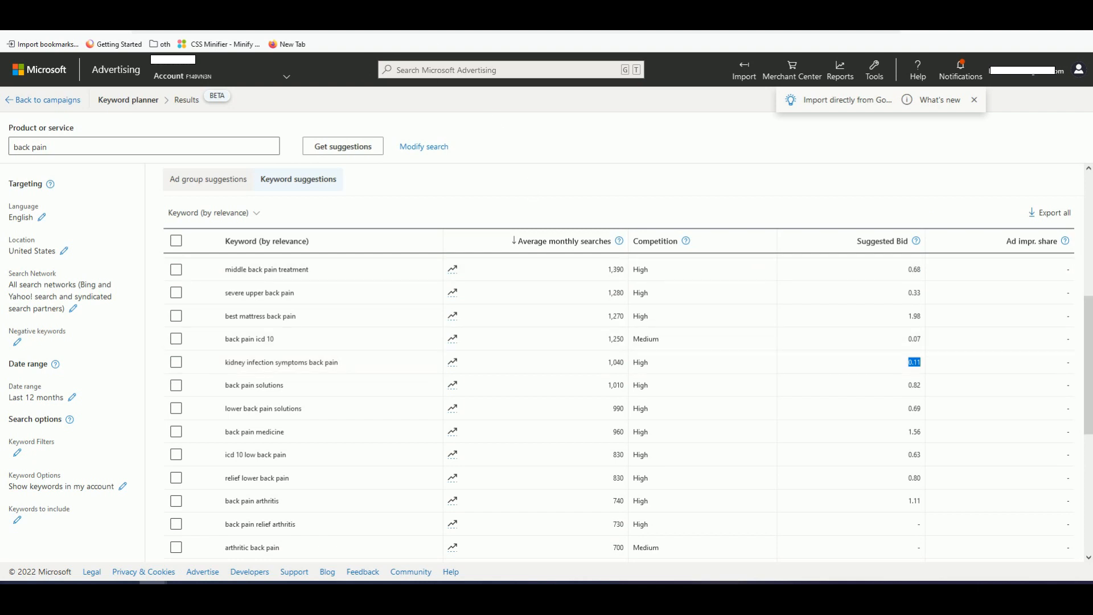
# Switch to the ClickBank marketplace and check the average earnings per conversion of the Back Pain Breakthrough offer.
pyautogui.click(393, 13)
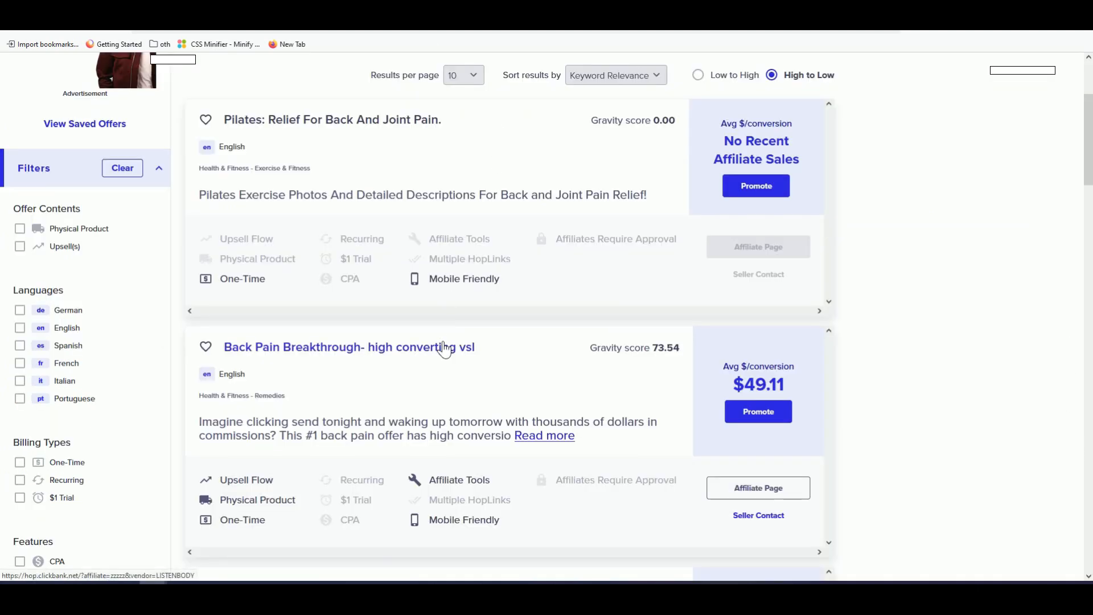
pyautogui.moveTo(732, 383); pyautogui.dragTo(777, 397)
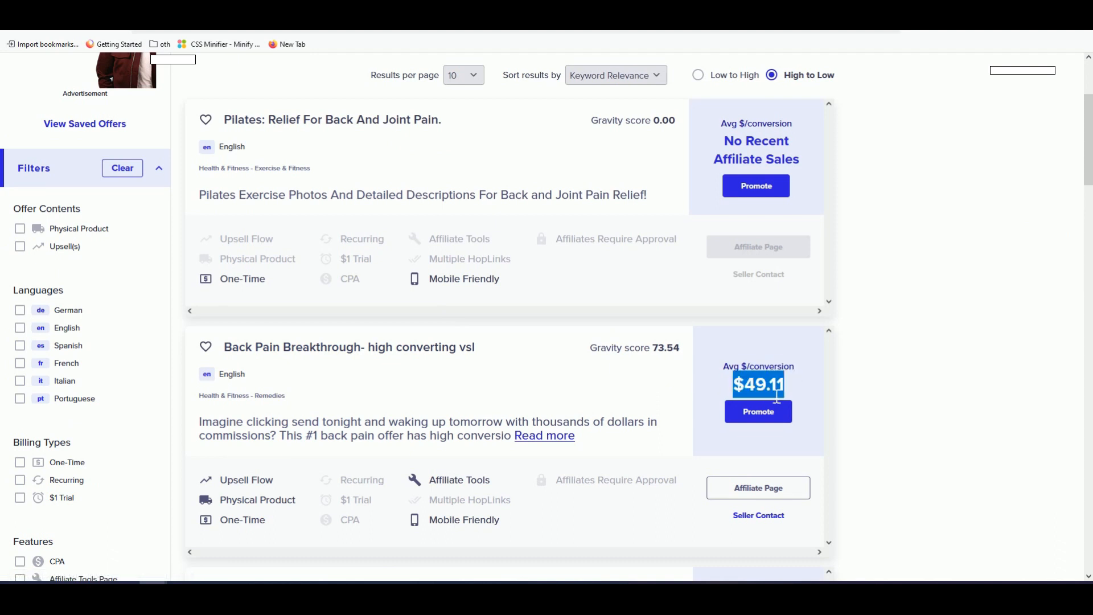
pyautogui.click(770, 398)
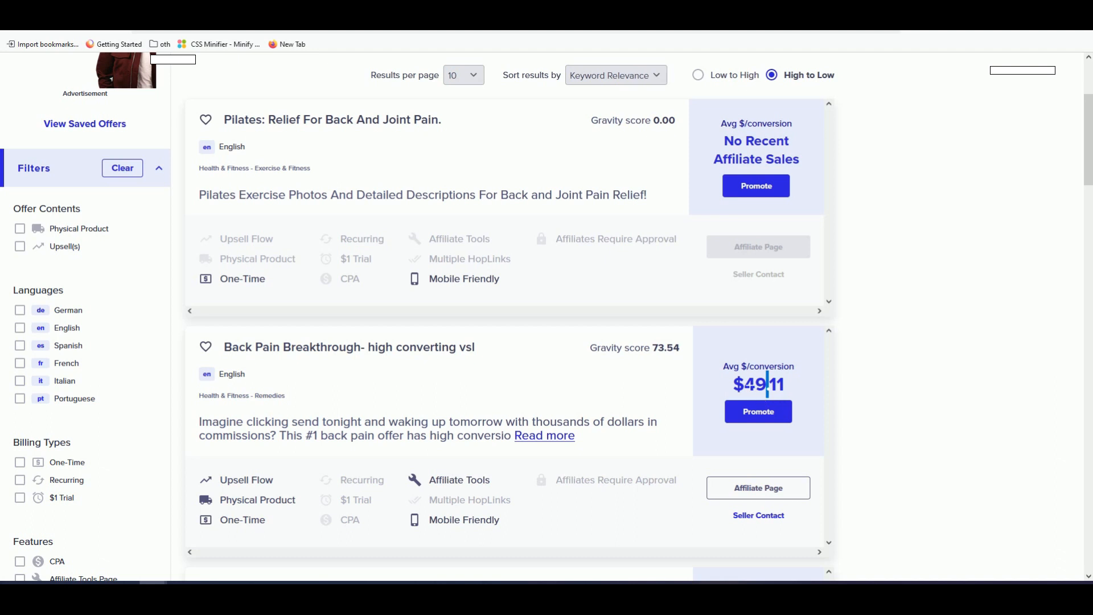
pyautogui.doubleClick(749, 388)
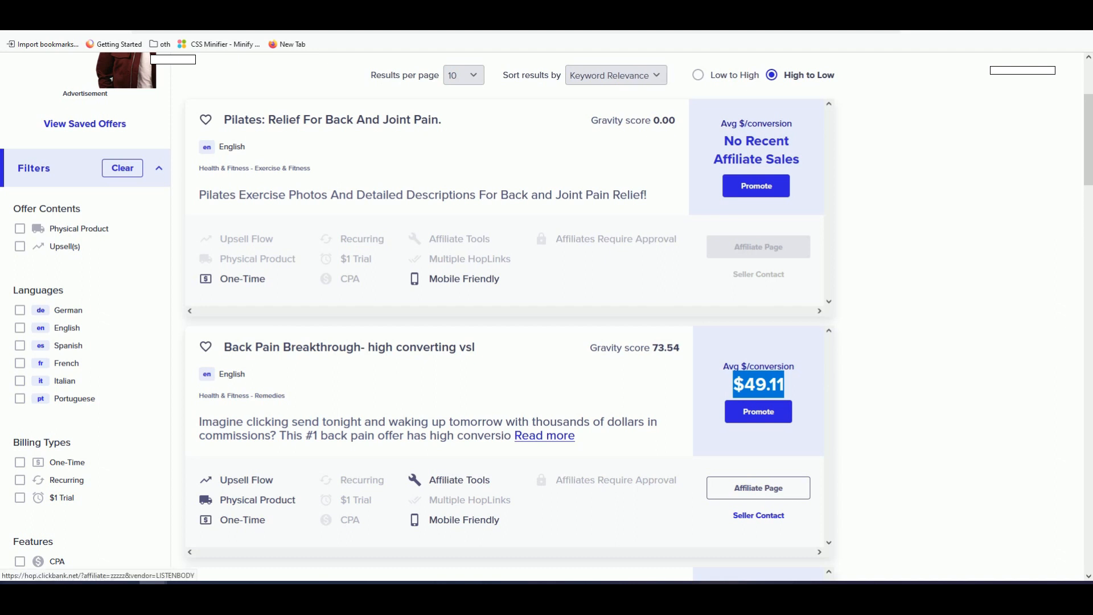
# Return to the Keyword planner and mark the "kidney infection symptoms back pain" suggestion to compare it with the offer's payout.
pyautogui.click(222, 7)
pyautogui.click(917, 363)
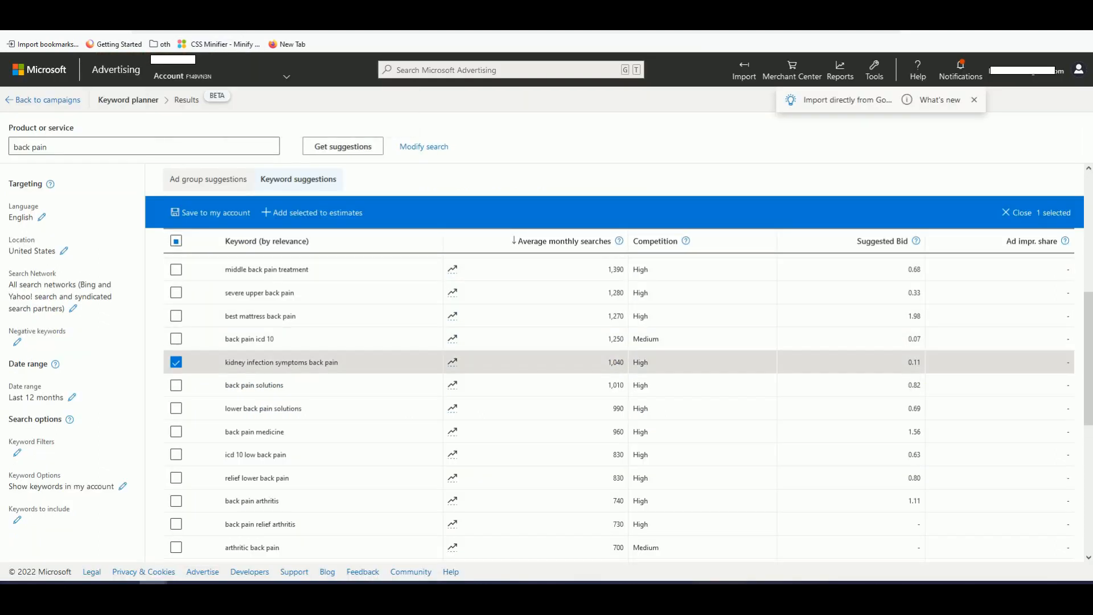
pyautogui.moveTo(225, 362); pyautogui.dragTo(341, 361)
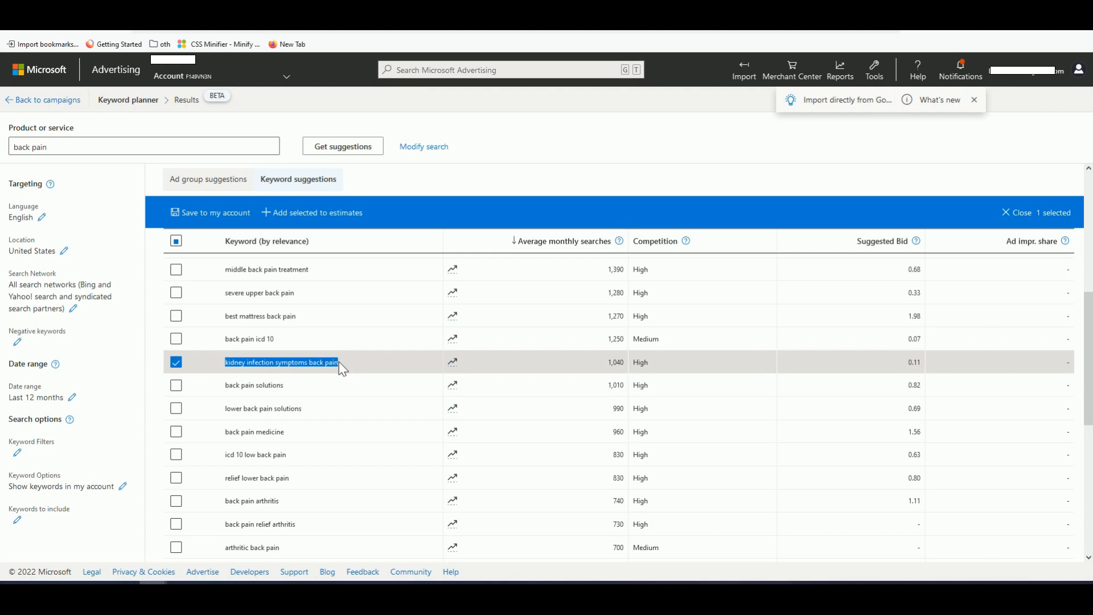
# Sort the back pain keyword suggestions by suggested bid, highest first.
pyautogui.scroll(4, 846, 306)
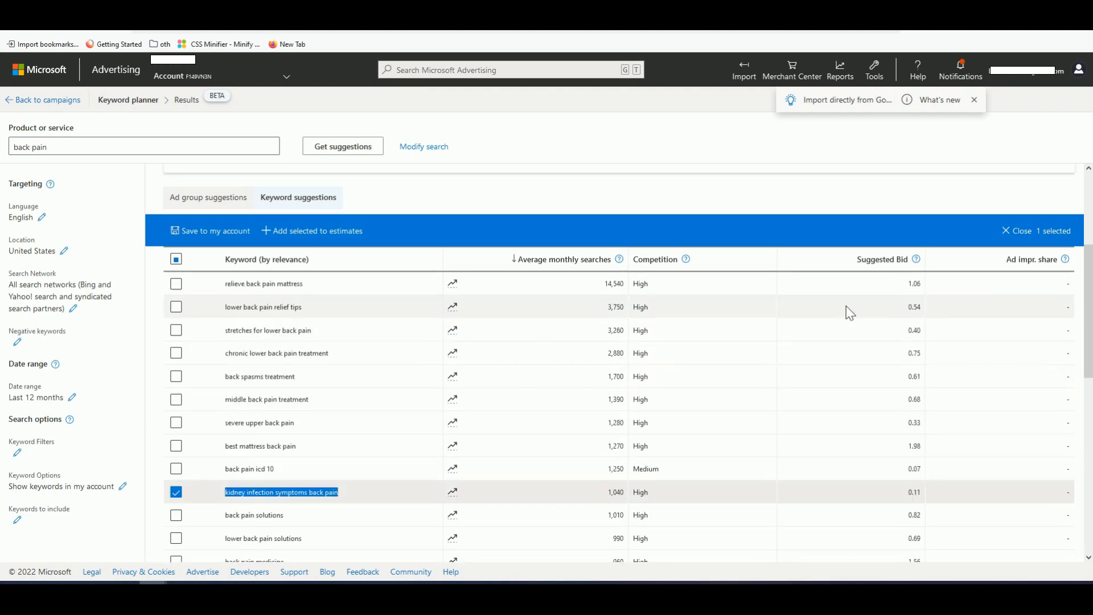
pyautogui.scroll(-2, 888, 376)
pyautogui.click(873, 267)
pyautogui.scroll(-5, 858, 309)
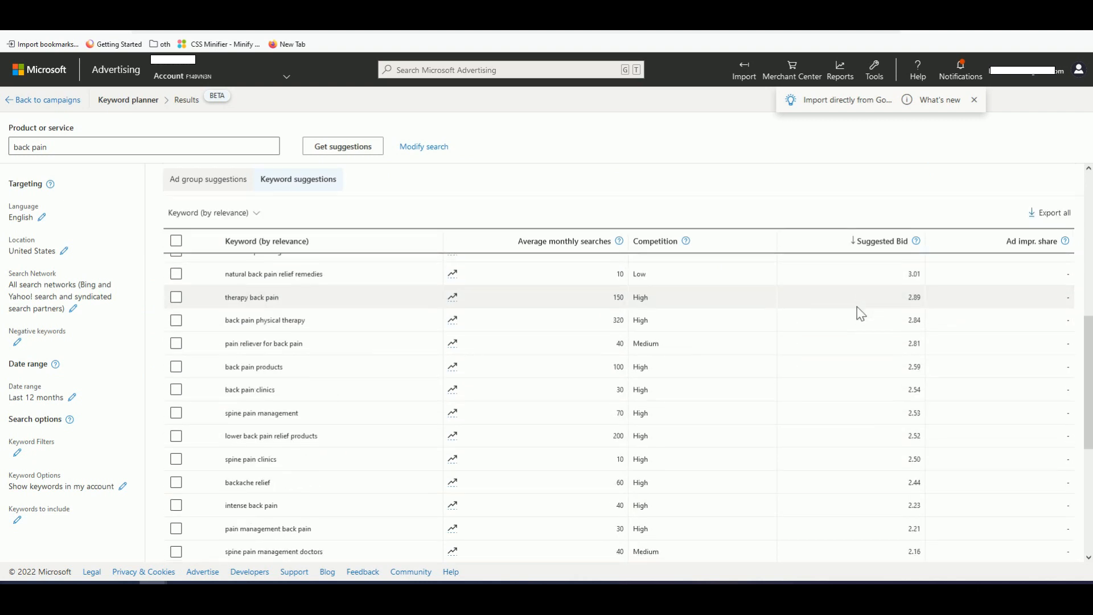
# Page through the bid-sorted back pain suggestions to find the cheapest keywords and check the suggested bid of "back pain icd 10".
pyautogui.click(316, 506)
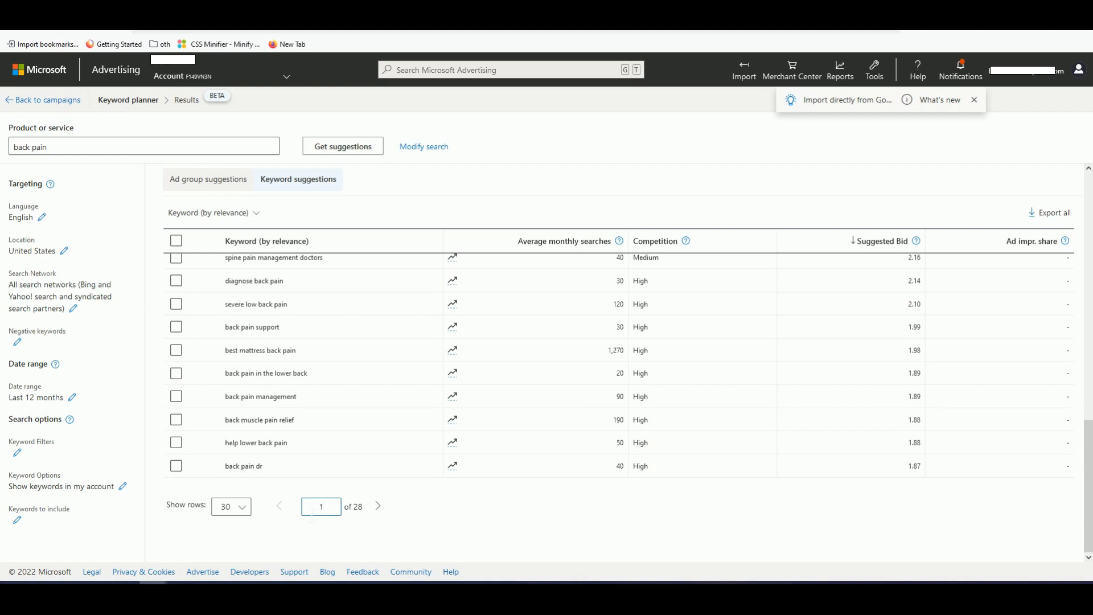
pyautogui.write('10')
pyautogui.press('Return')
pyautogui.scroll(-10, 467, 453)
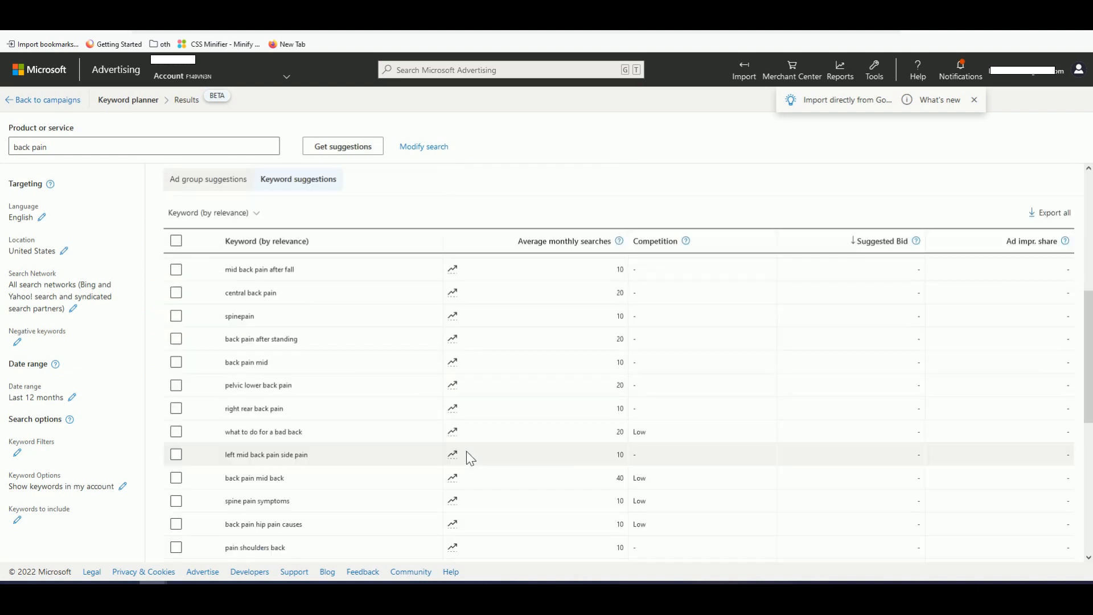
pyautogui.click(283, 510)
pyautogui.scroll(-10, 285, 515)
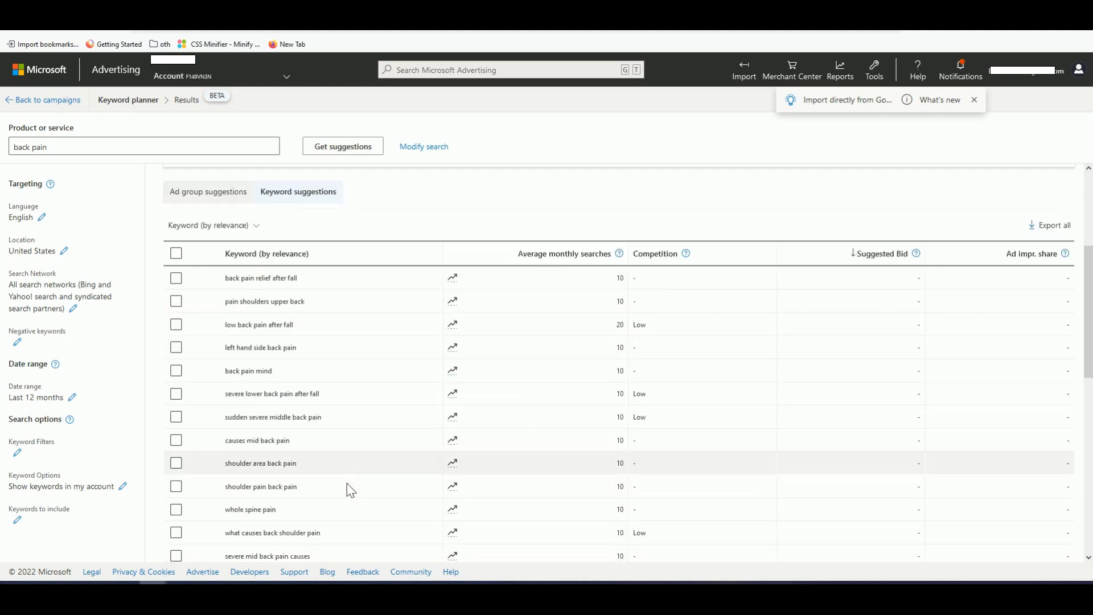
pyautogui.click(278, 506)
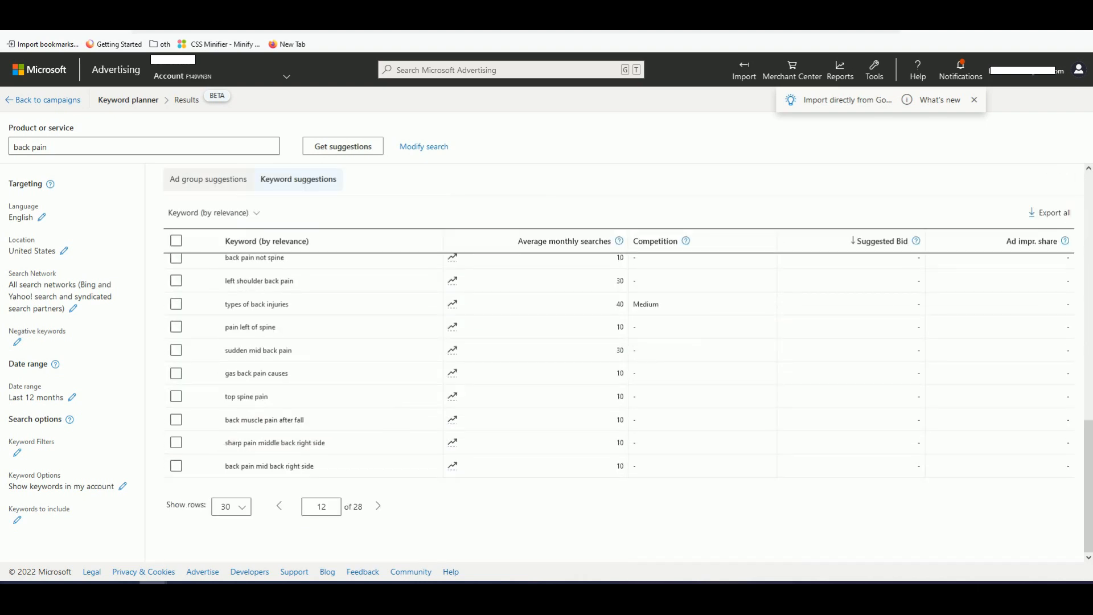
pyautogui.click(279, 506)
pyautogui.scroll(-1, 736, 427)
pyautogui.scroll(-2, 746, 421)
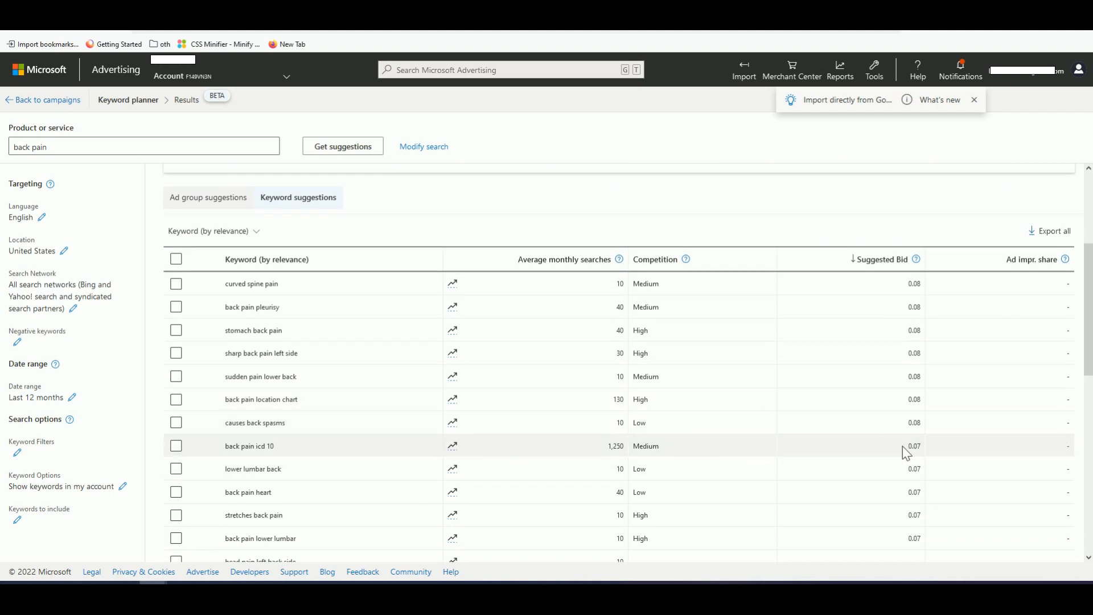
pyautogui.moveTo(904, 446); pyautogui.dragTo(917, 446)
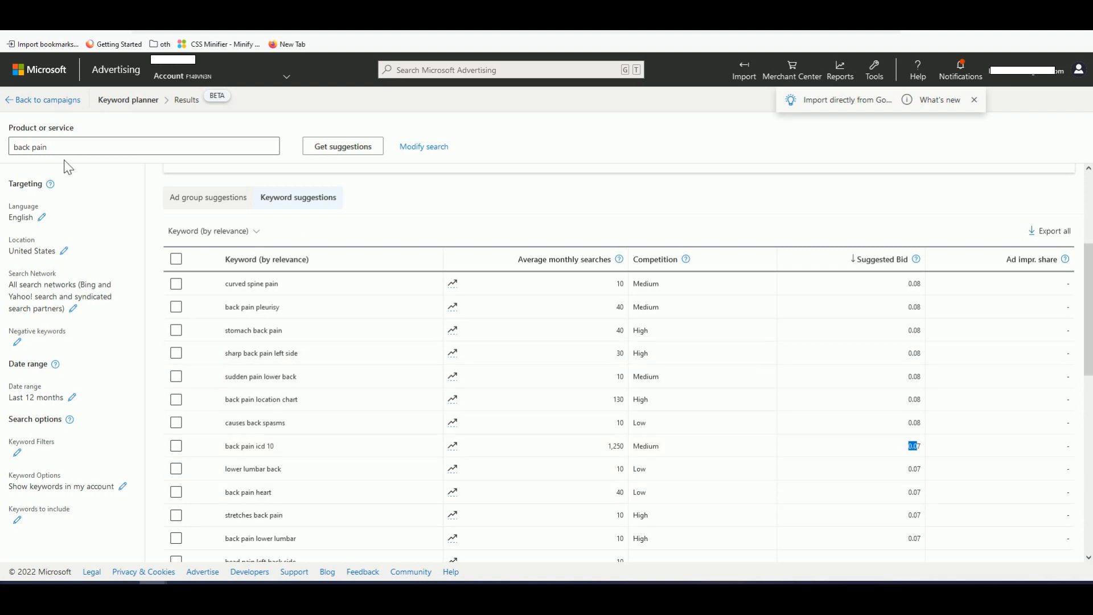
pyautogui.moveTo(56, 147); pyautogui.dragTo(10, 147)
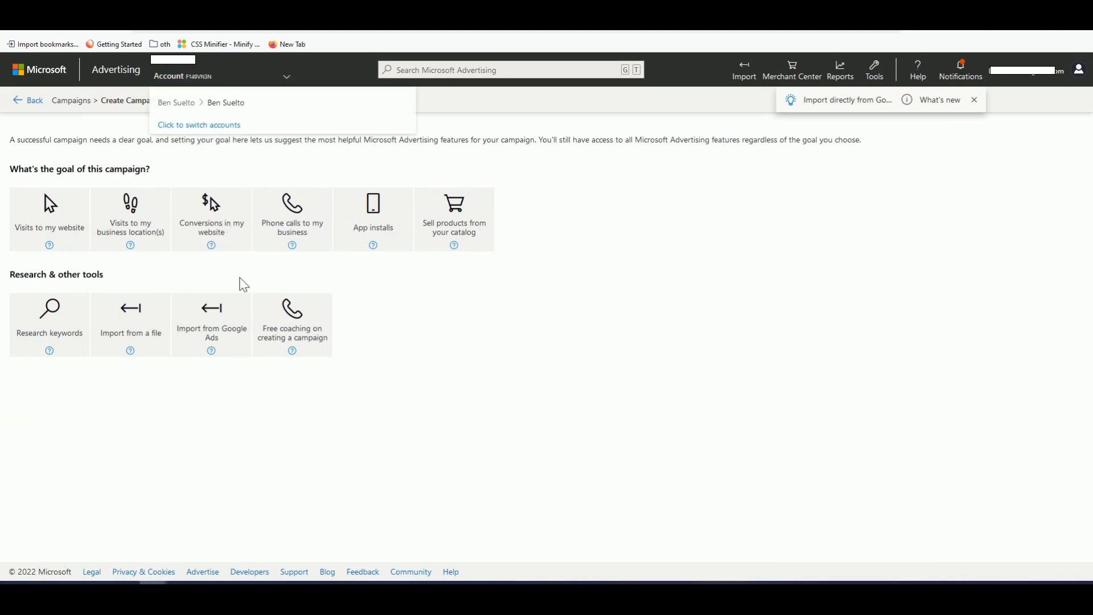
# Start a new campaign with the goal "Visits to my website" and Search ads as the ad type.
pyautogui.click(72, 234)
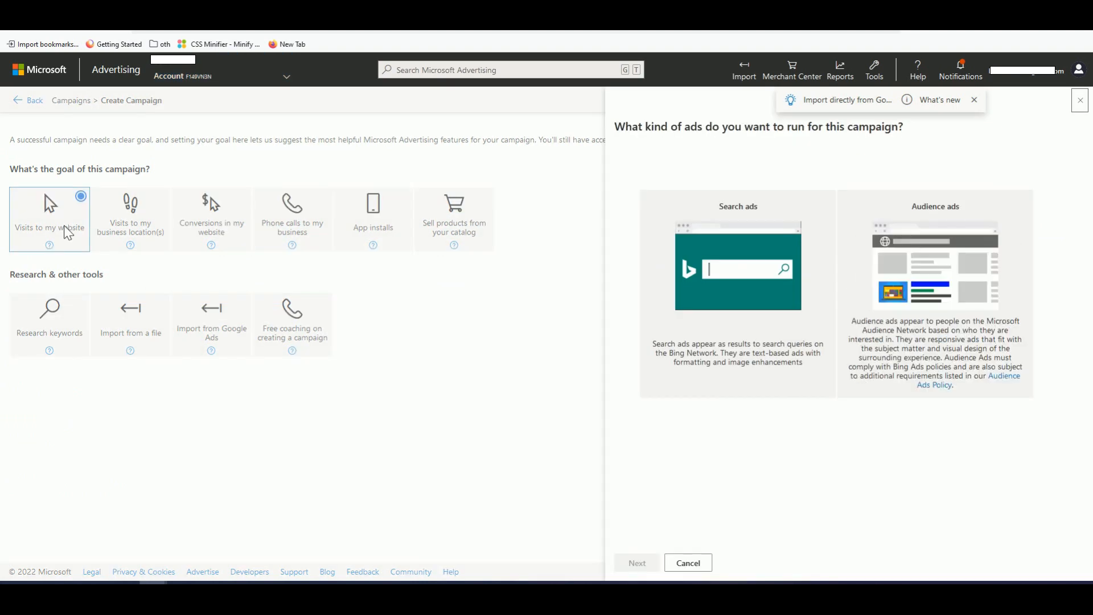
pyautogui.click(721, 305)
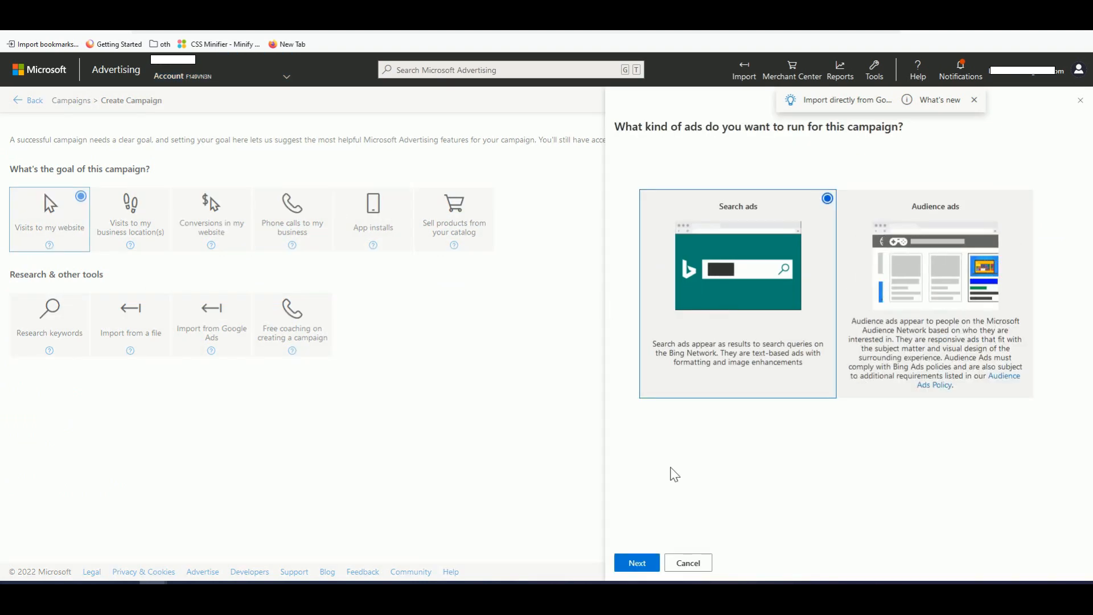
pyautogui.click(644, 568)
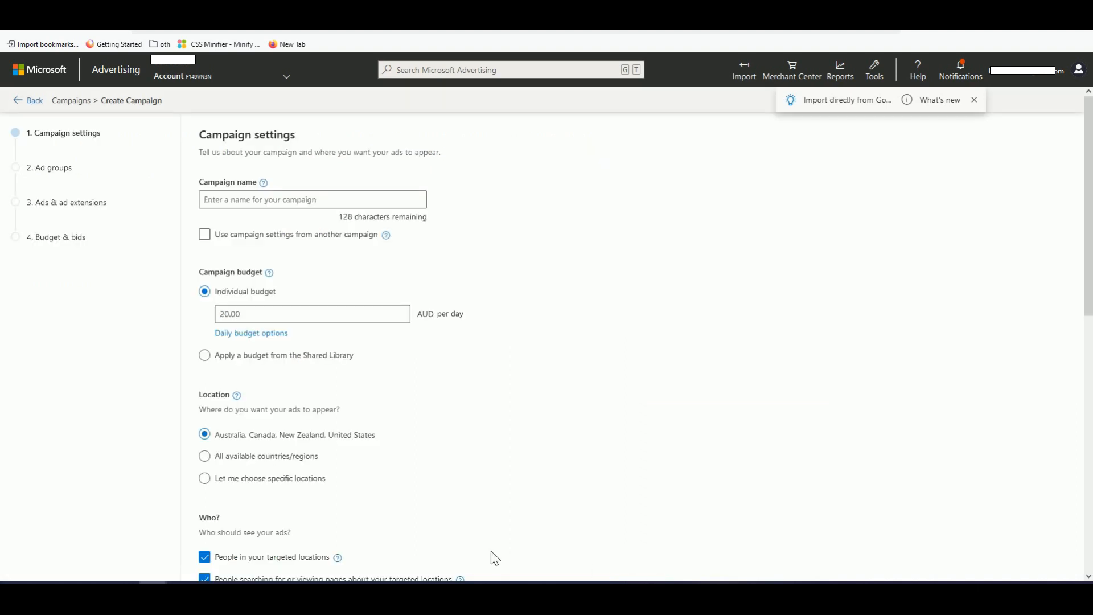
# Name the campaign "Back Pain" and set its location to target only the United States as a specific country.
pyautogui.click(236, 200)
pyautogui.write('Back Pain')
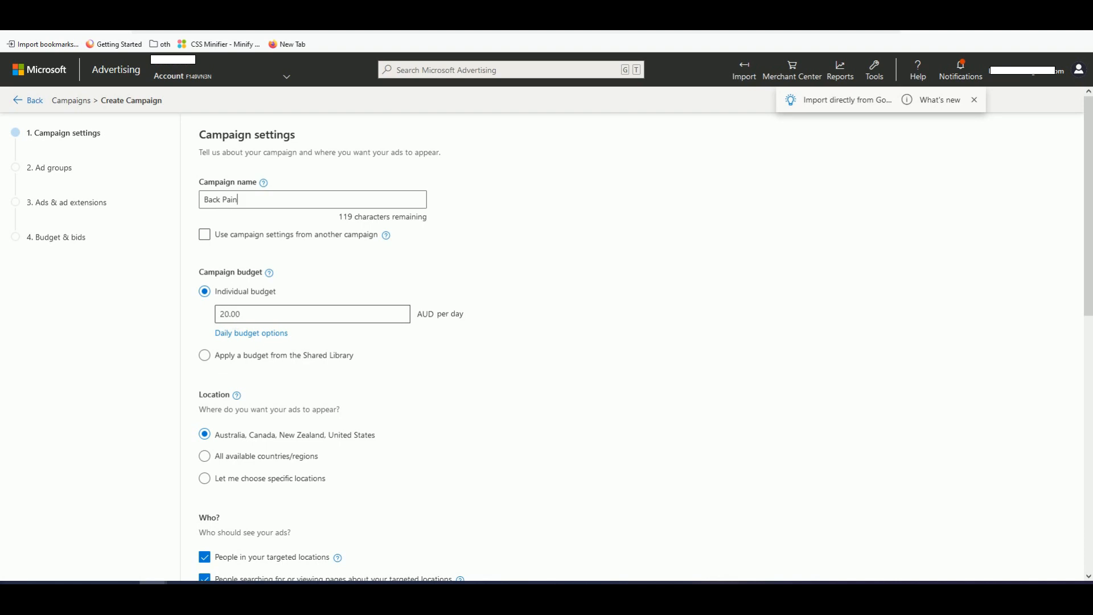
pyautogui.scroll(-2, 236, 314)
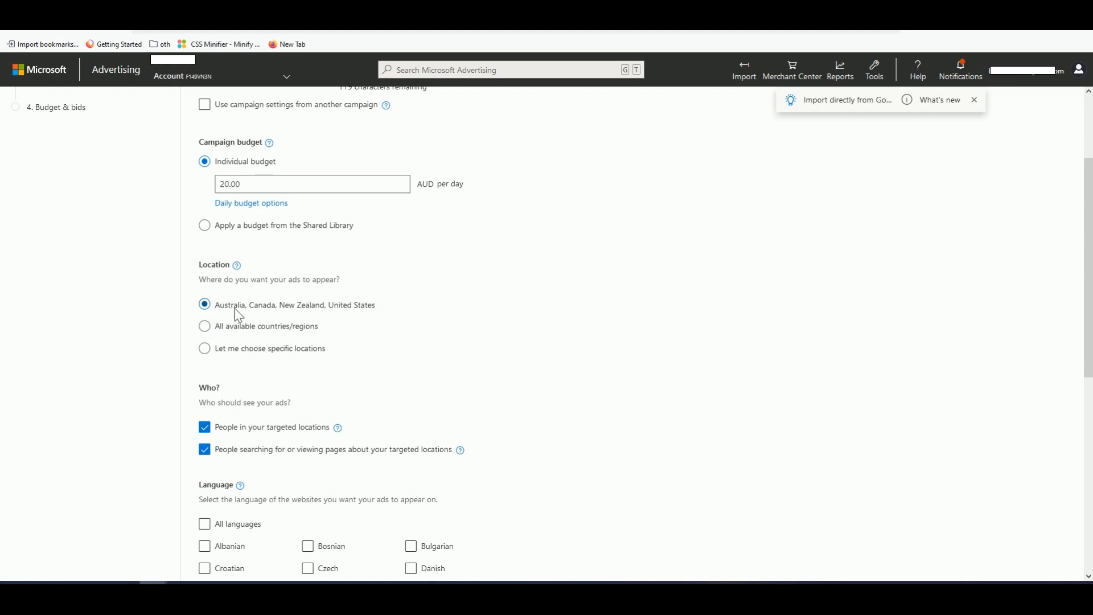
pyautogui.click(215, 356)
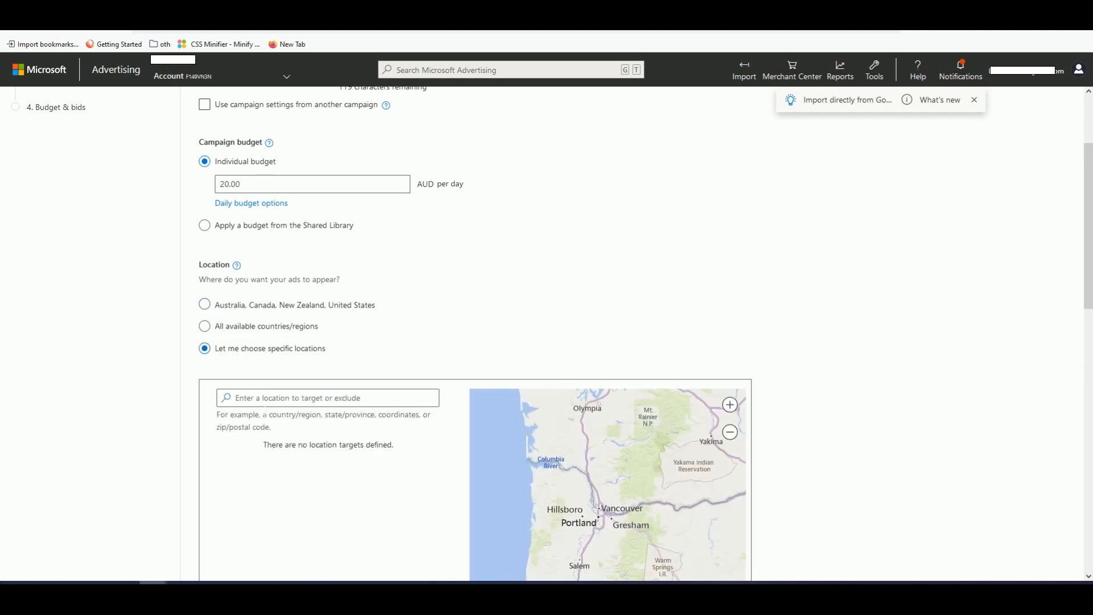
pyautogui.write('United States')
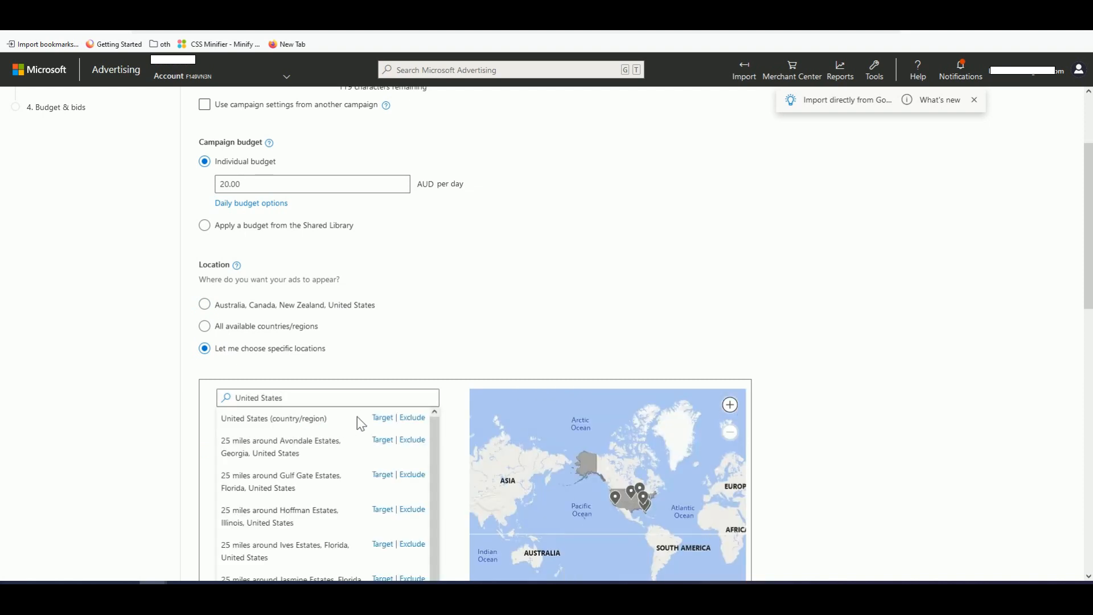
pyautogui.click(383, 419)
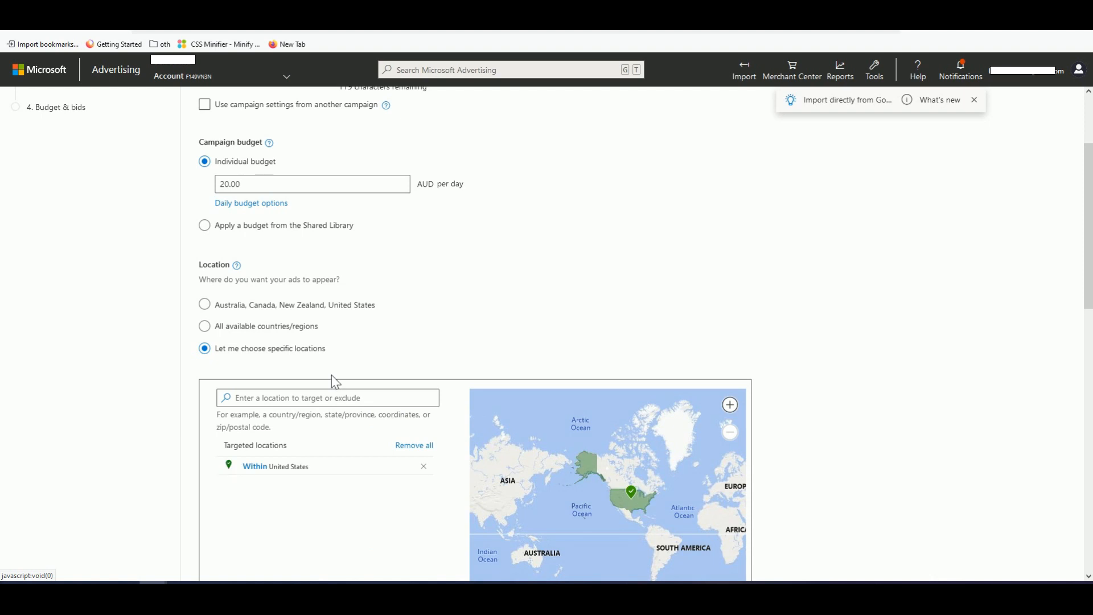
# Add the United Kingdom and Canada as targeted countries alongside the United States.
pyautogui.click(303, 402)
pyautogui.write('United')
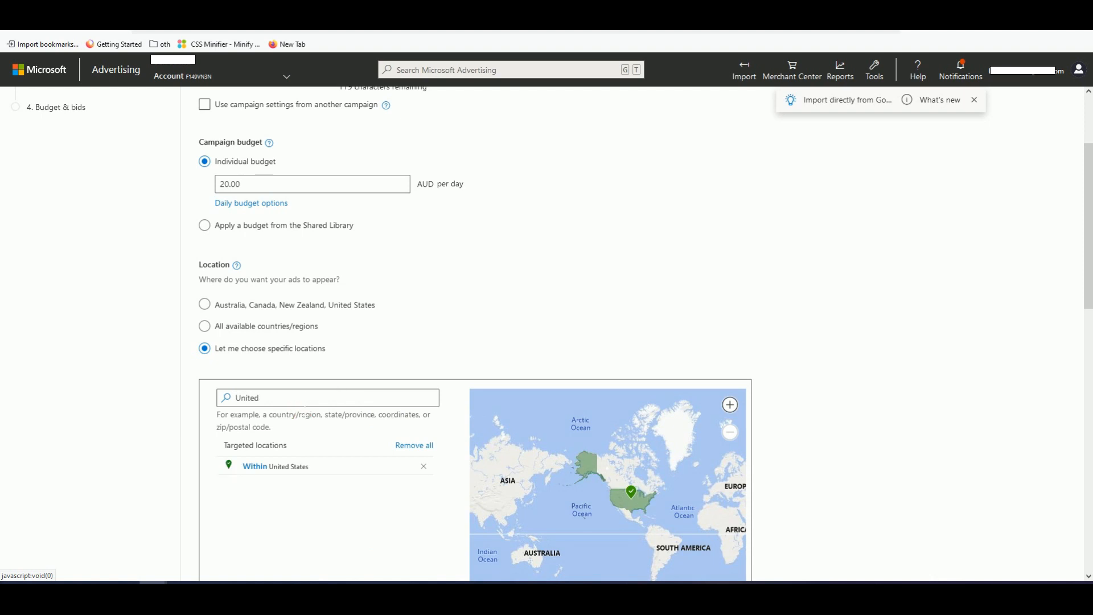
pyautogui.write(' Kingdom')
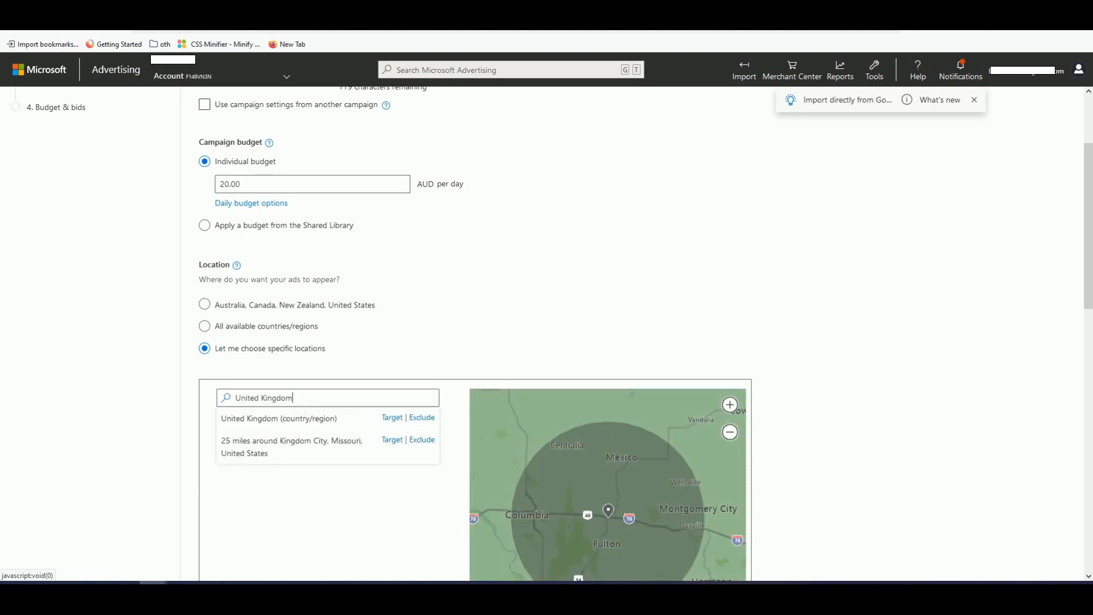
pyautogui.click(383, 435)
pyautogui.write('anada')
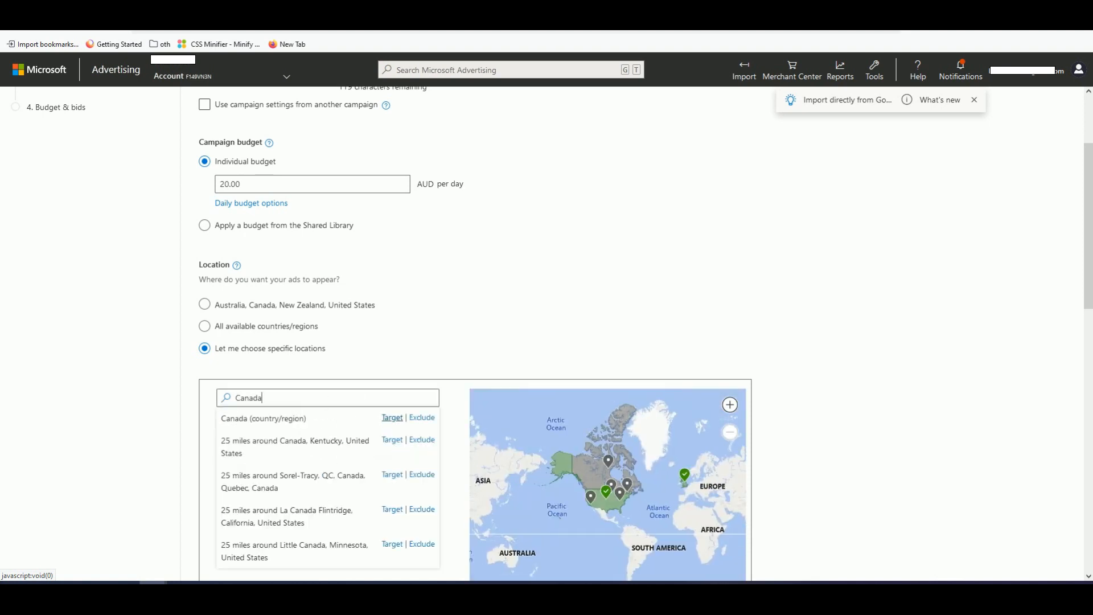
pyautogui.click(392, 417)
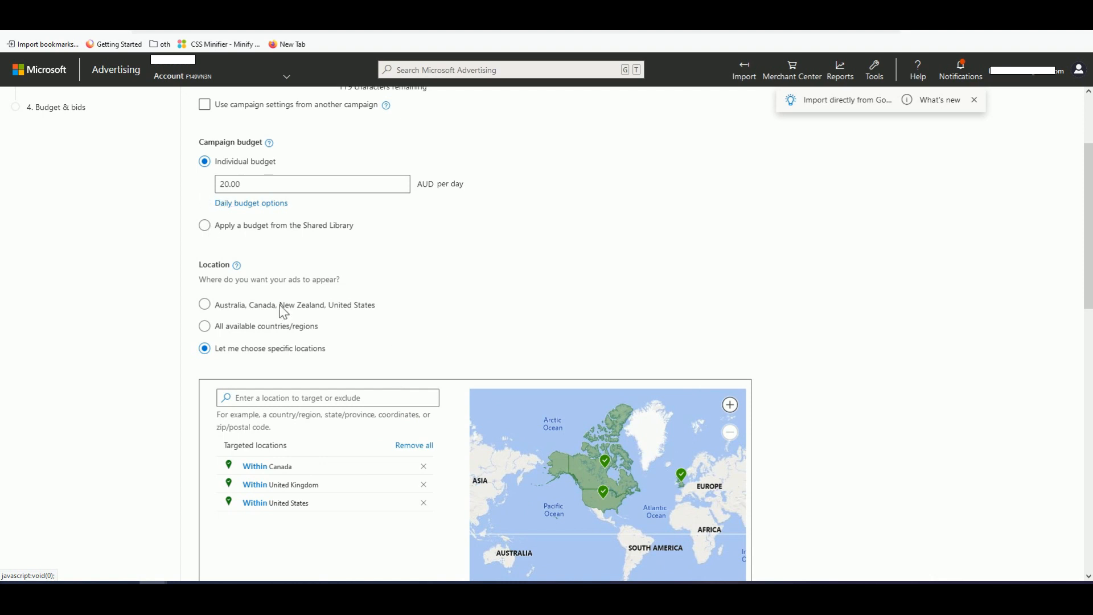
# Exclude people searching for or viewing pages about the targeted locations from the audience, and save the campaign settings.
pyautogui.scroll(-5, 311, 286)
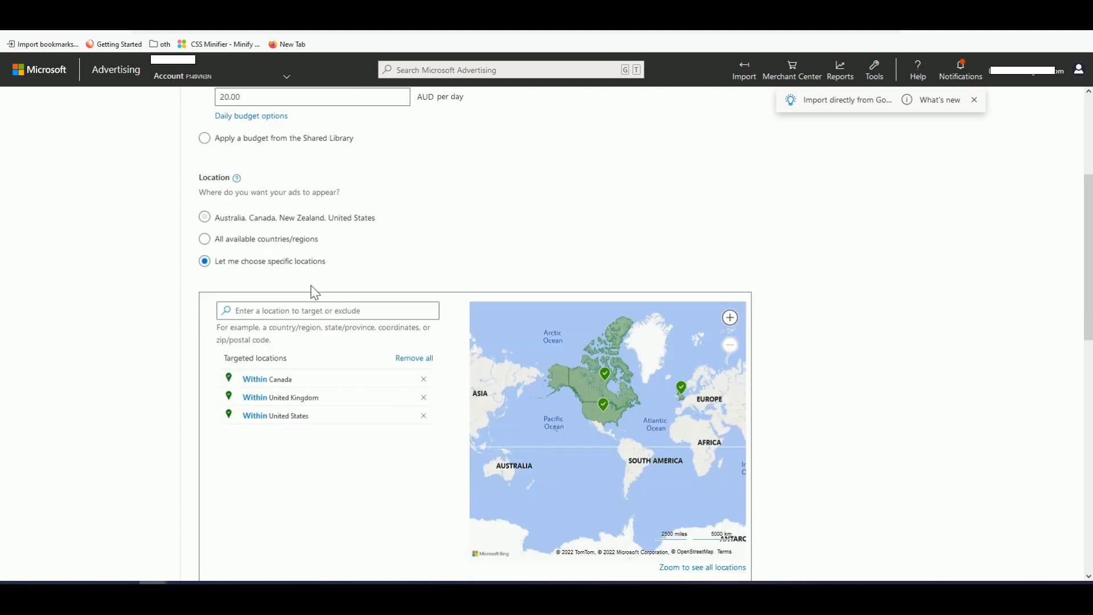
pyautogui.click(214, 513)
pyautogui.scroll(-3, 460, 408)
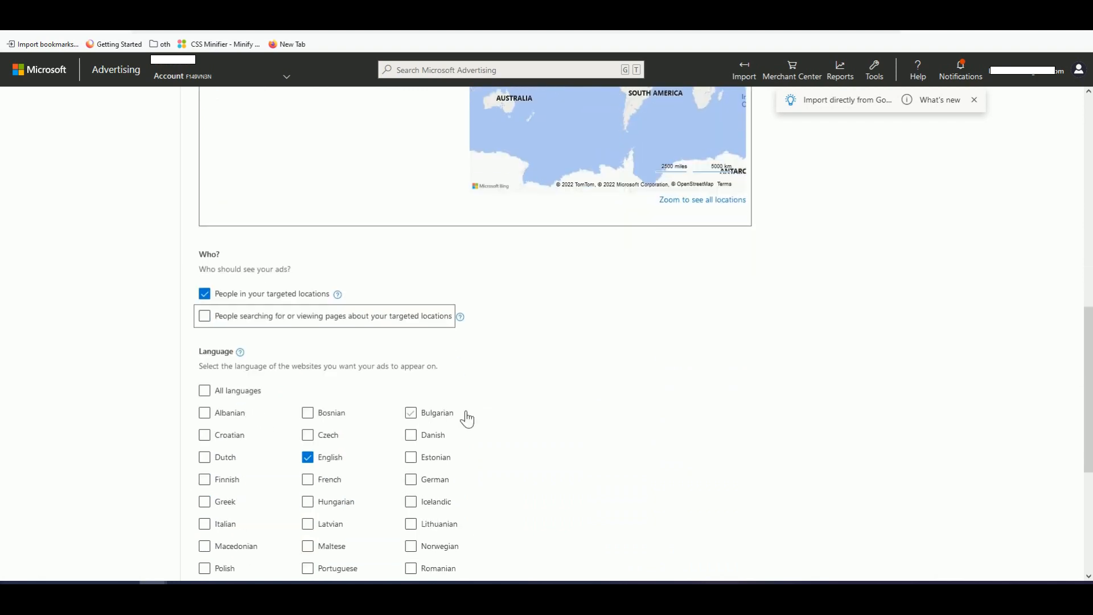
pyautogui.scroll(2, 496, 415)
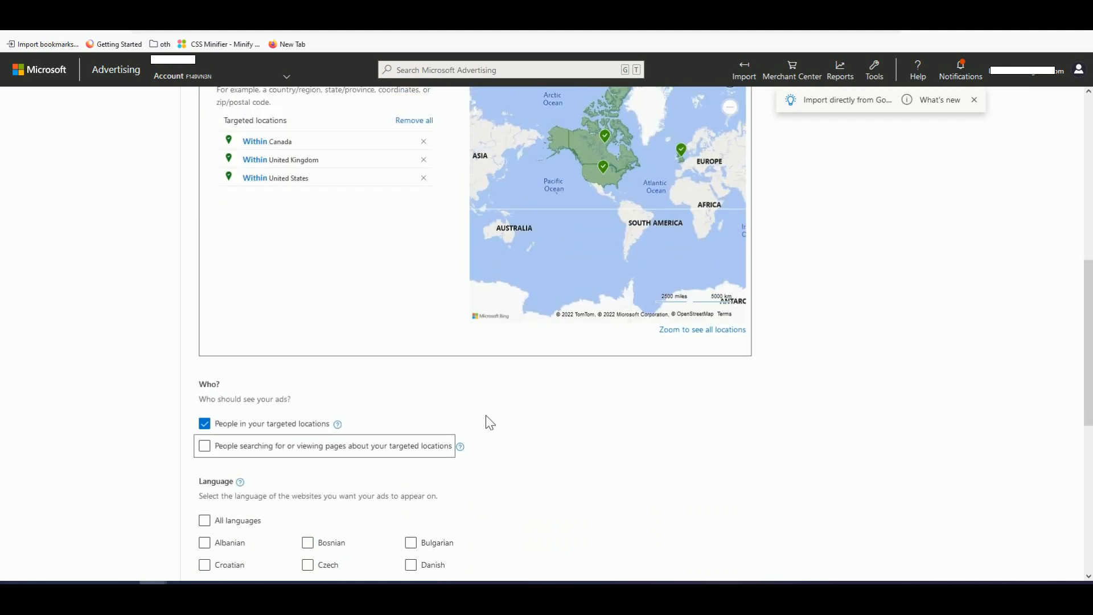
pyautogui.scroll(1, 486, 415)
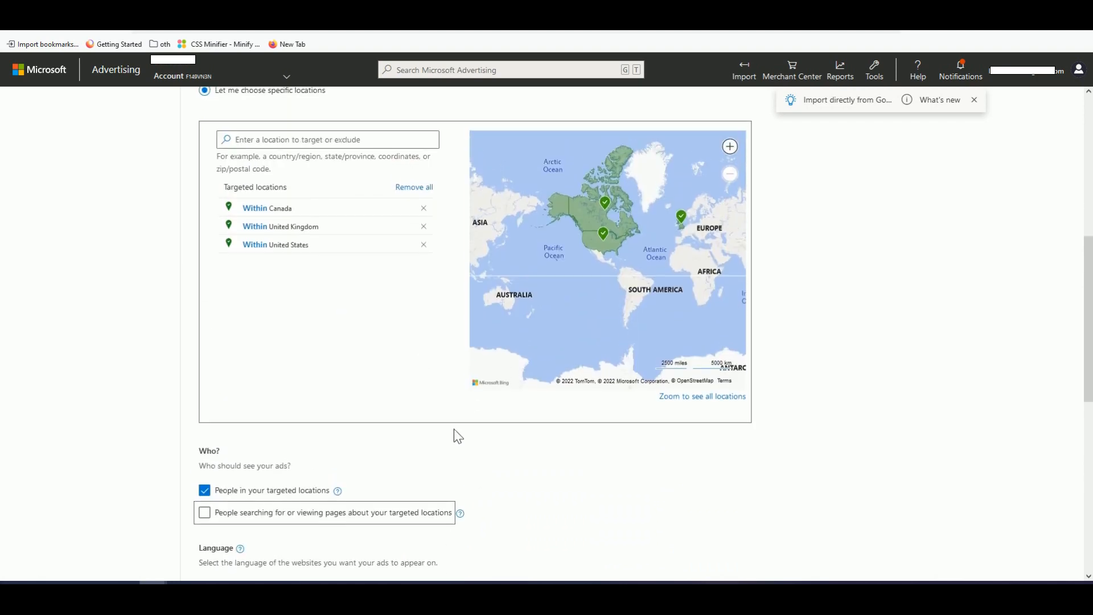
pyautogui.scroll(2, 324, 346)
pyautogui.scroll(-10, 321, 473)
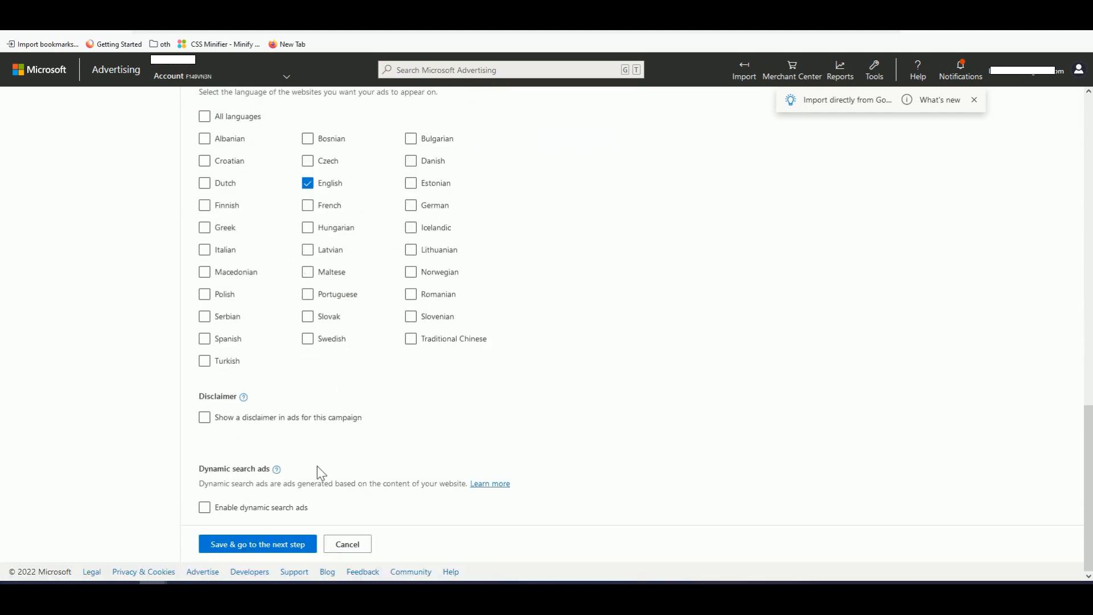
pyautogui.click(266, 548)
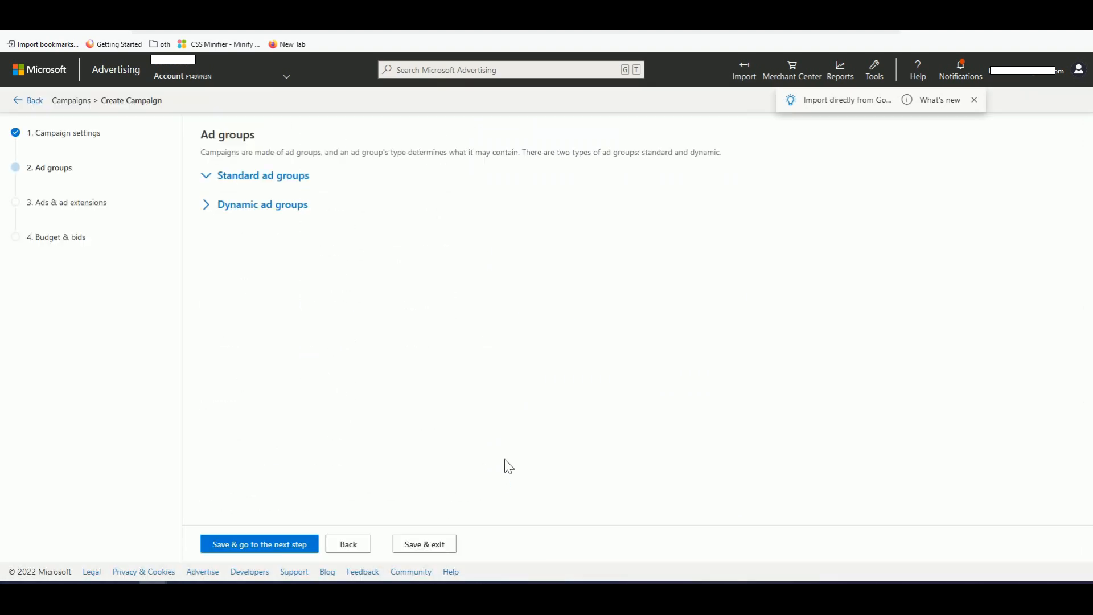
# Name the ad group "back pain generic kw", give it the keyword "back pain", and save it.
pyautogui.click(264, 335)
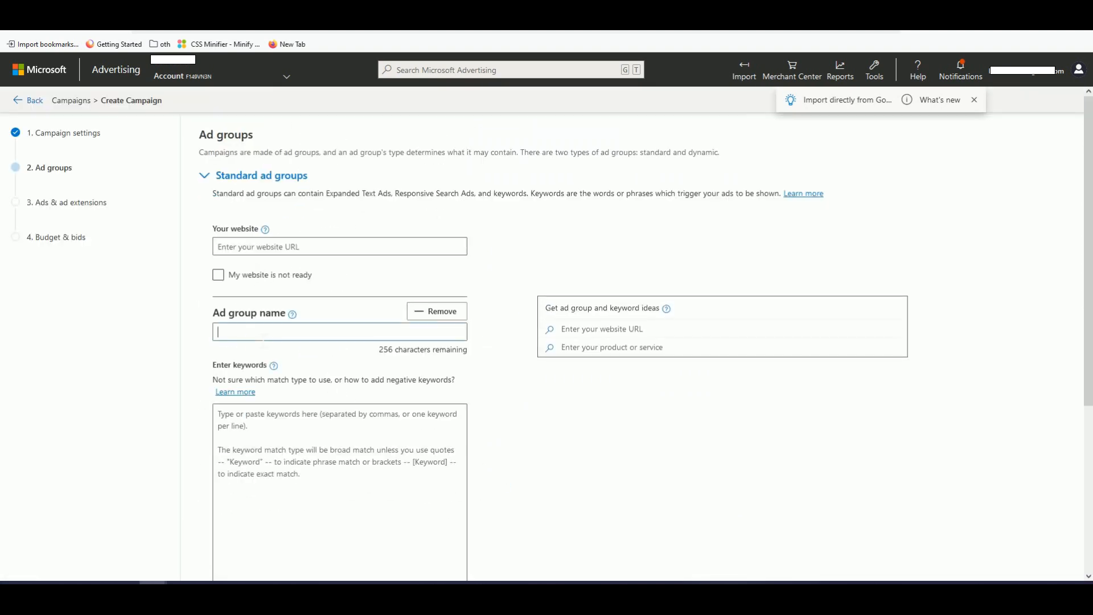
pyautogui.write('back pain generic kw')
pyautogui.click(266, 451)
pyautogui.write('back pain')
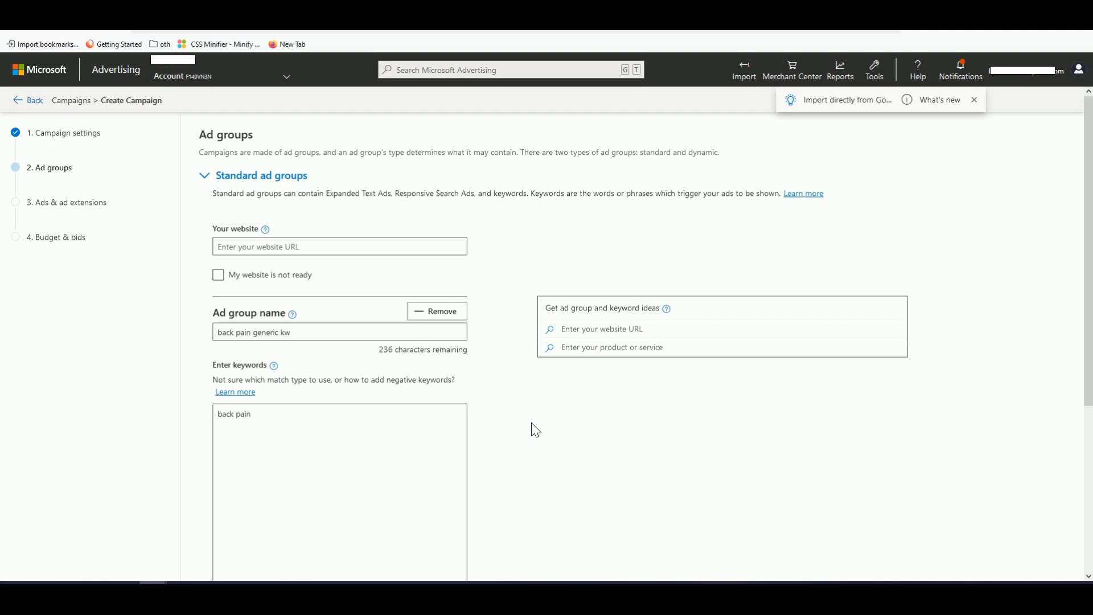
pyautogui.scroll(-5, 583, 434)
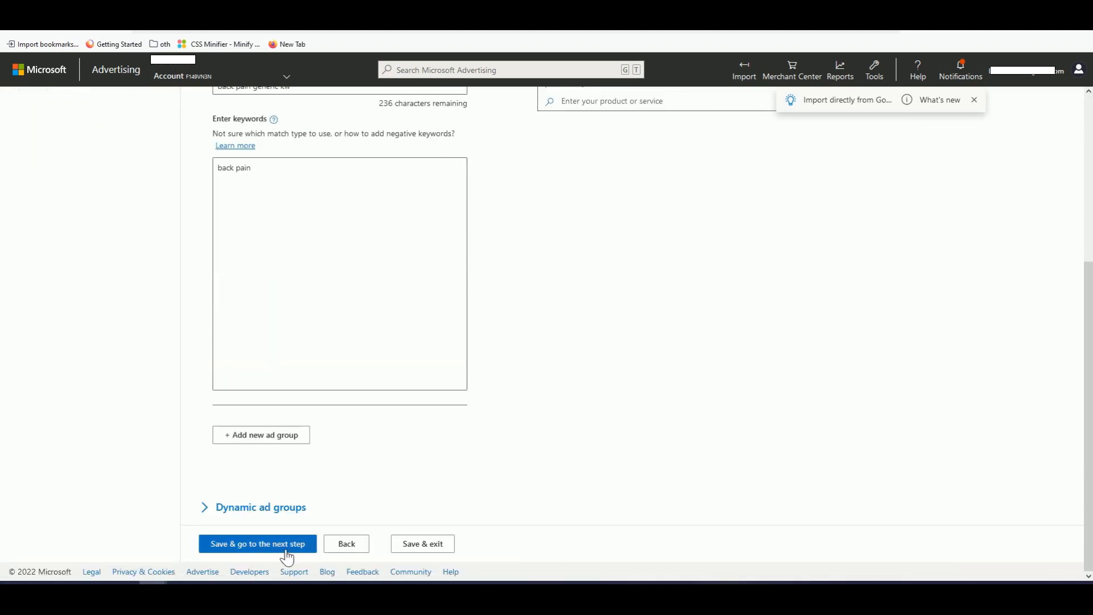
pyautogui.click(281, 548)
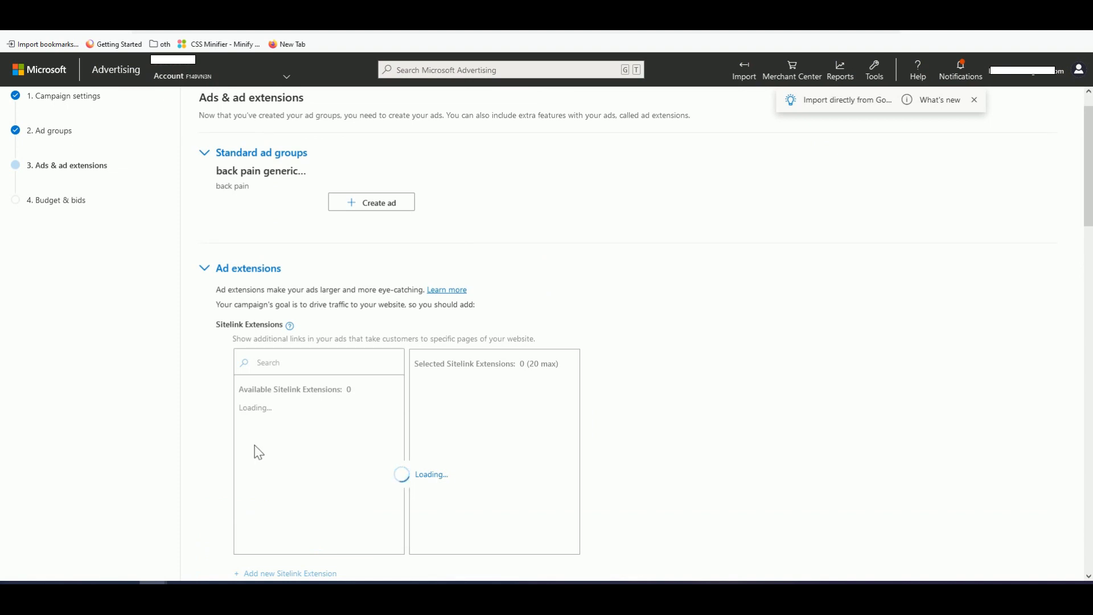
# Start a new ad for the back pain ad group with Expanded text ad as its type.
pyautogui.click(390, 212)
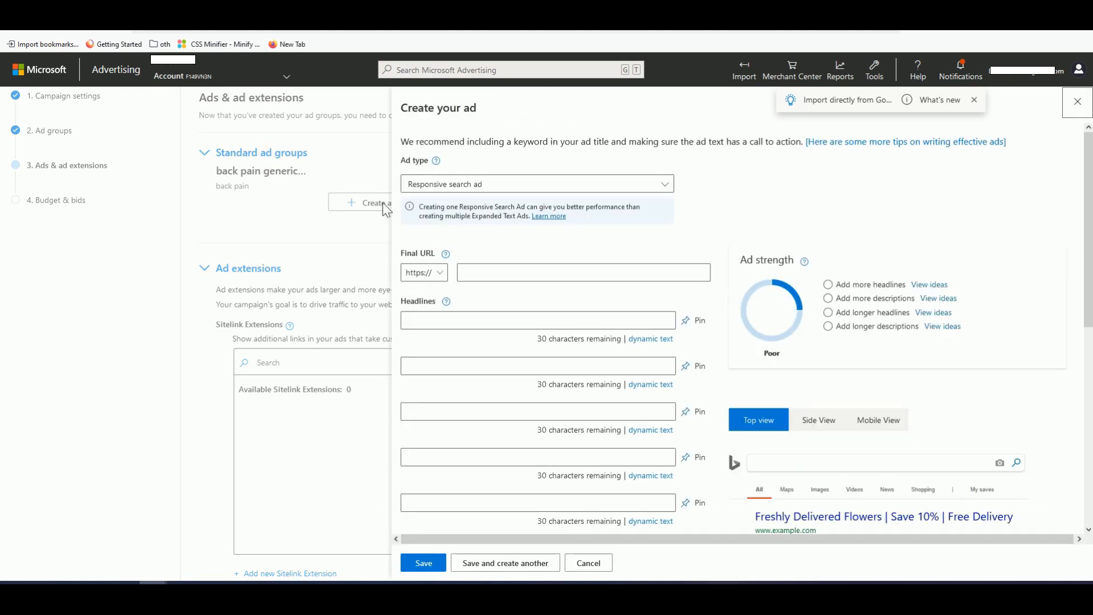
pyautogui.click(439, 187)
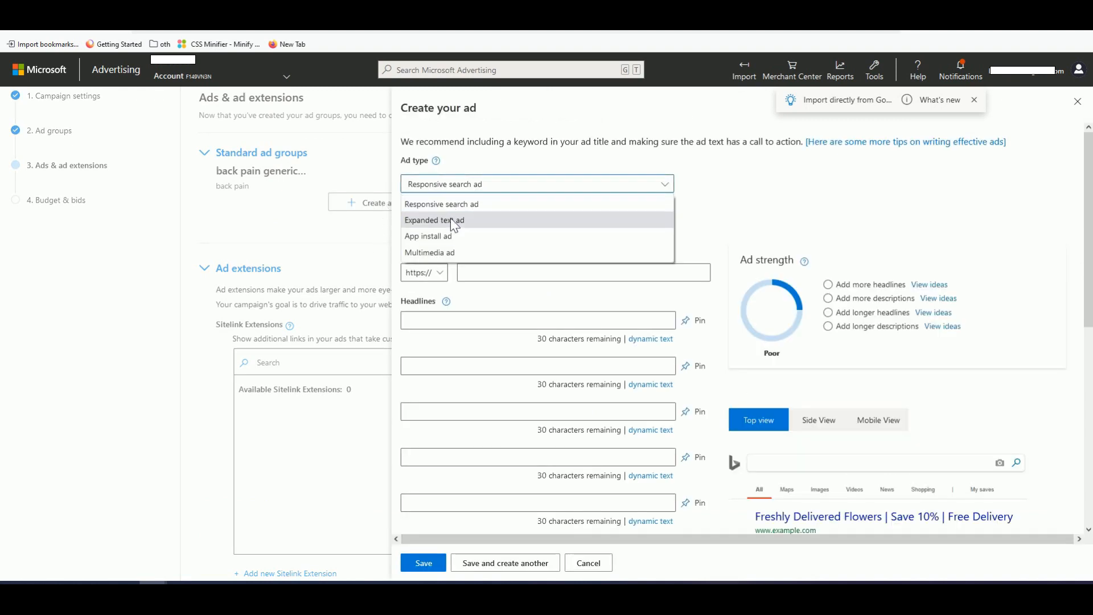
pyautogui.click(455, 225)
pyautogui.click(479, 288)
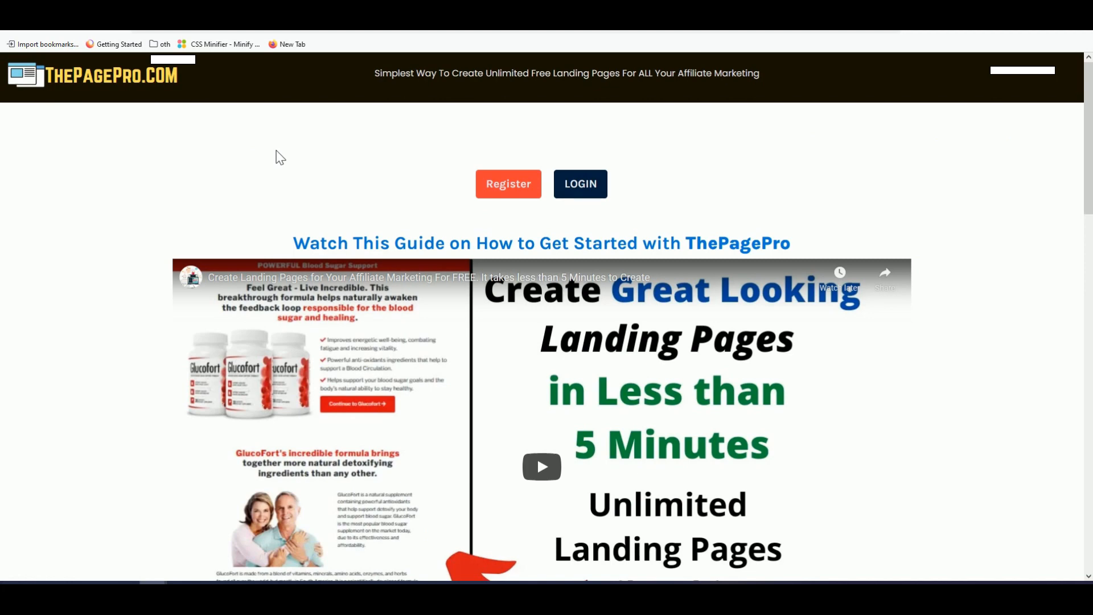
# Log in to ThePagePro with the account username and password.
pyautogui.click(579, 184)
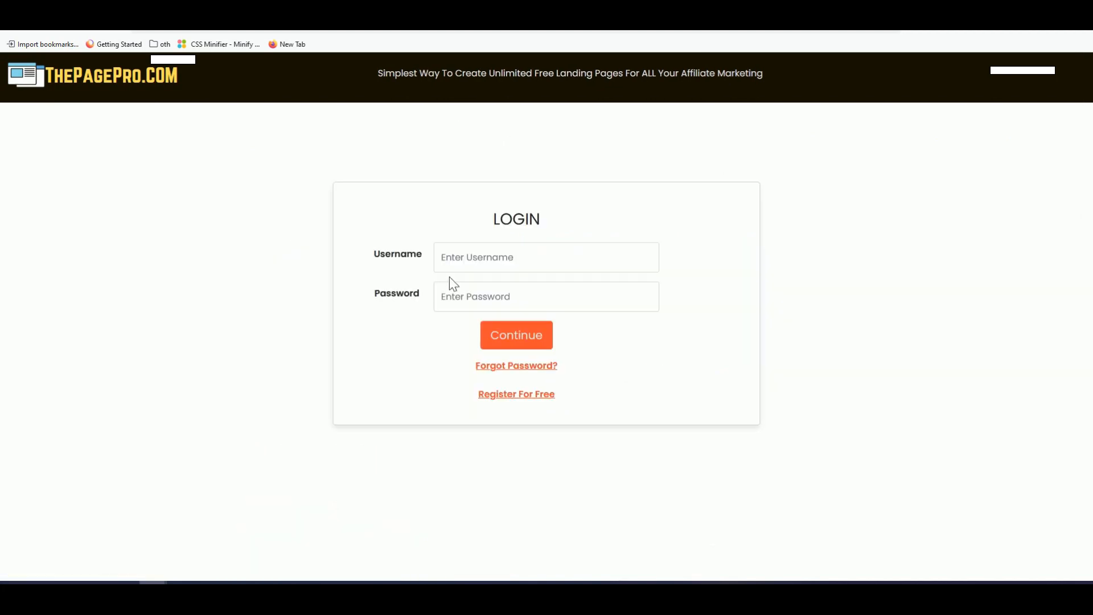
pyautogui.click(455, 263)
pyautogui.write('benbux')
pyautogui.press('Tab')
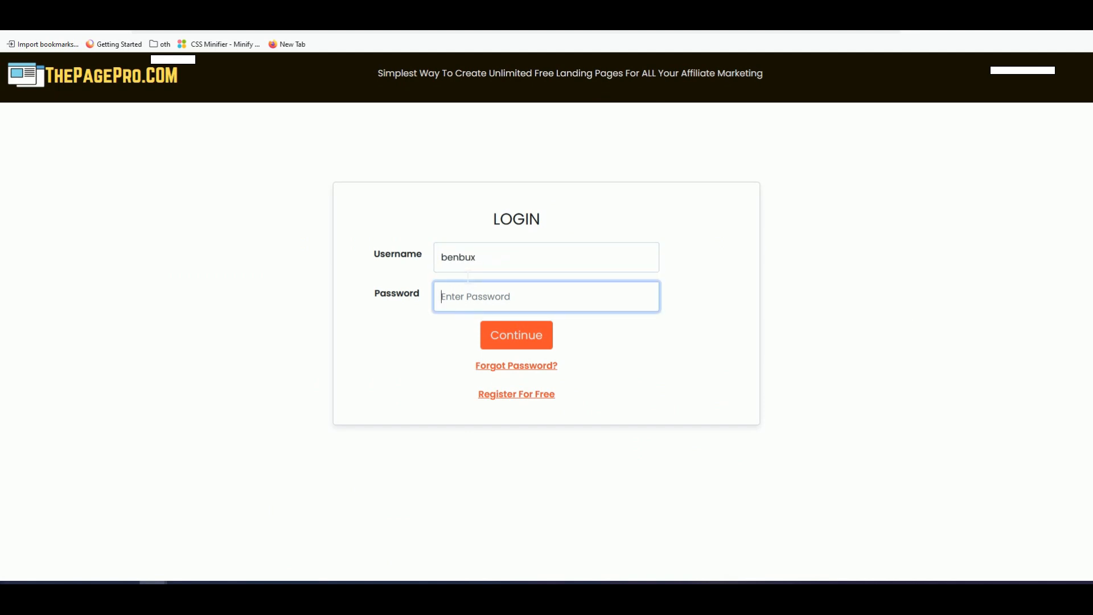
pyautogui.write('••••••••')
pyautogui.press('Return')
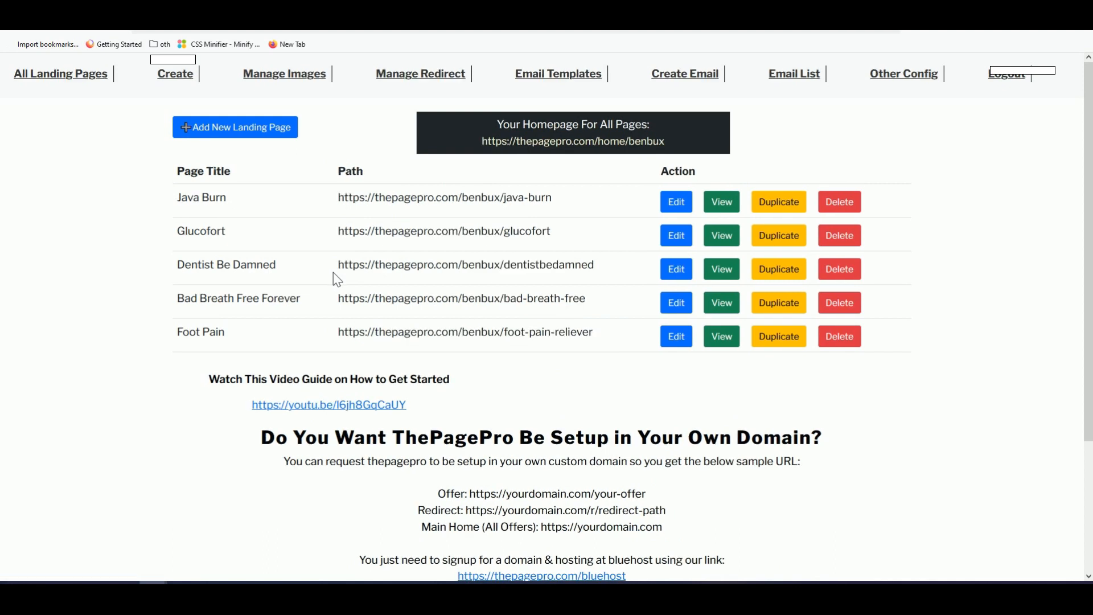
# View the Foot Pain landing page, close it, and open the Dentist Be Damned page for editing.
pyautogui.click(729, 339)
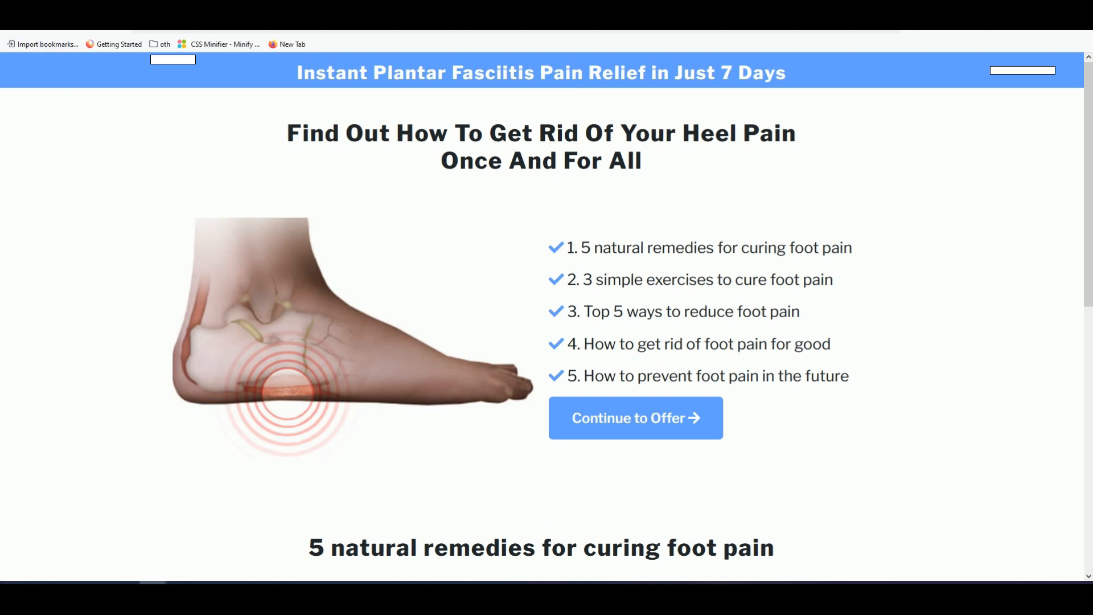
pyautogui.hotkey('ctrl', 'w')
pyautogui.tripleClick(563, 264)
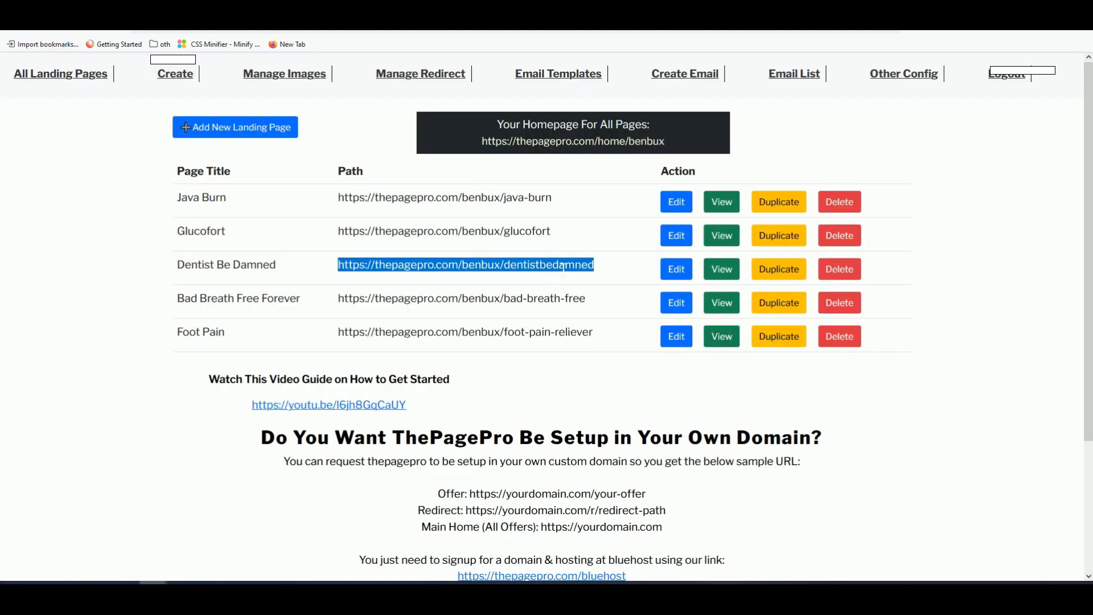
pyautogui.click(677, 269)
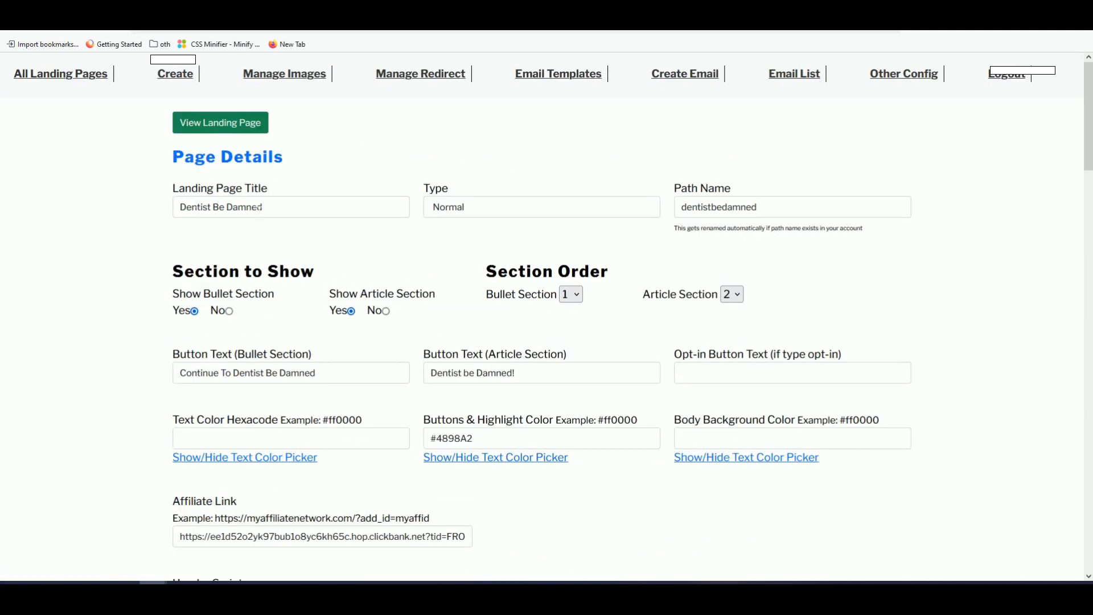
# Review the page details of Dentist Be Damned and preview its published landing page.
pyautogui.scroll(-1, 547, 317)
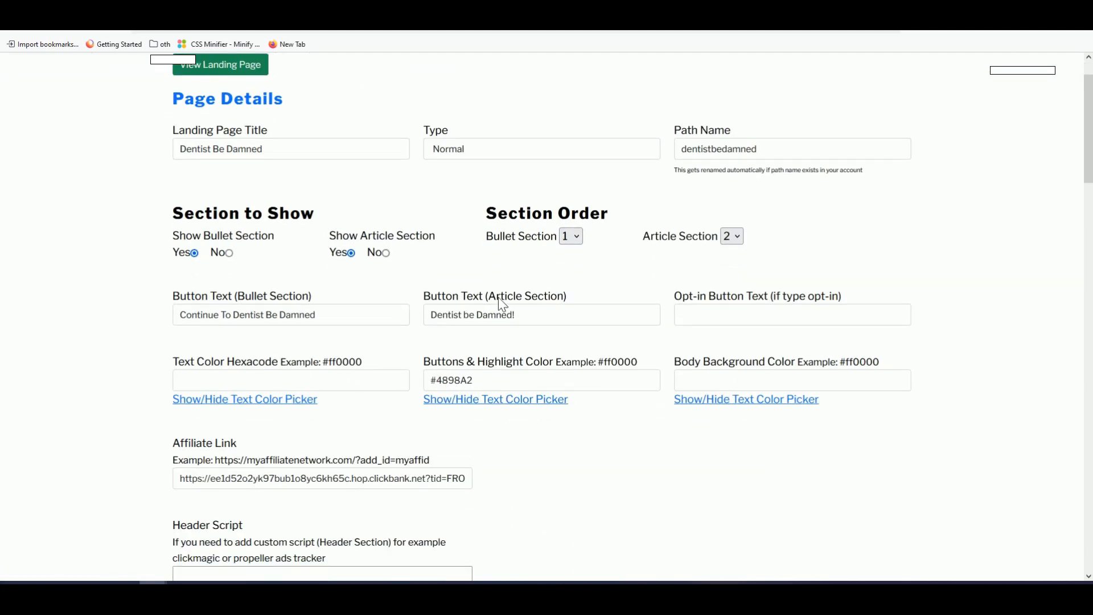
pyautogui.scroll(-5, 498, 308)
pyautogui.click(566, 398)
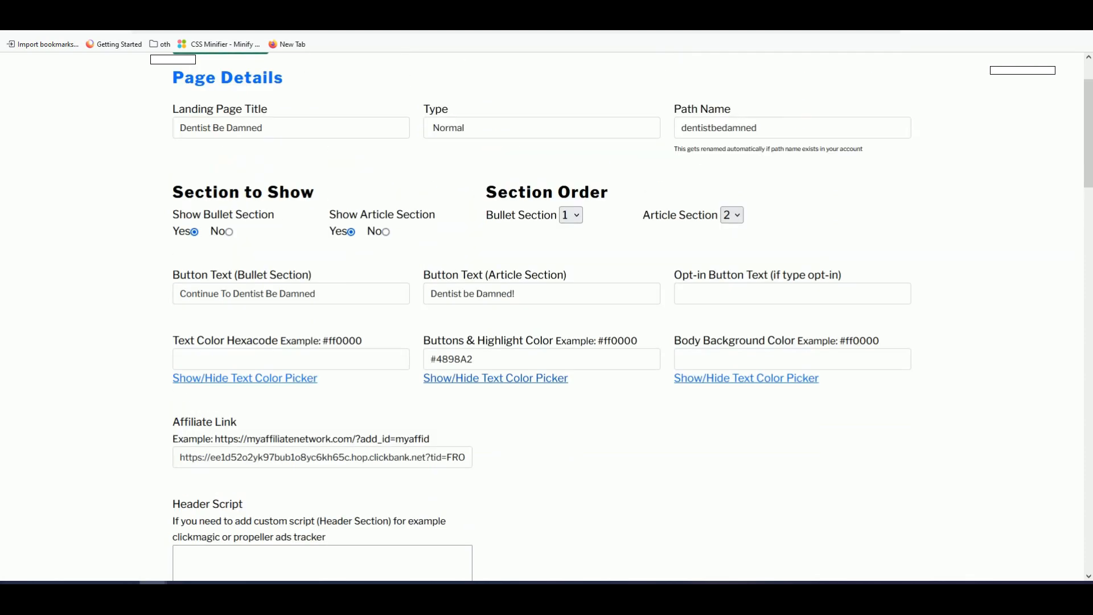
pyautogui.scroll(1, 547, 317)
pyautogui.click(227, 66)
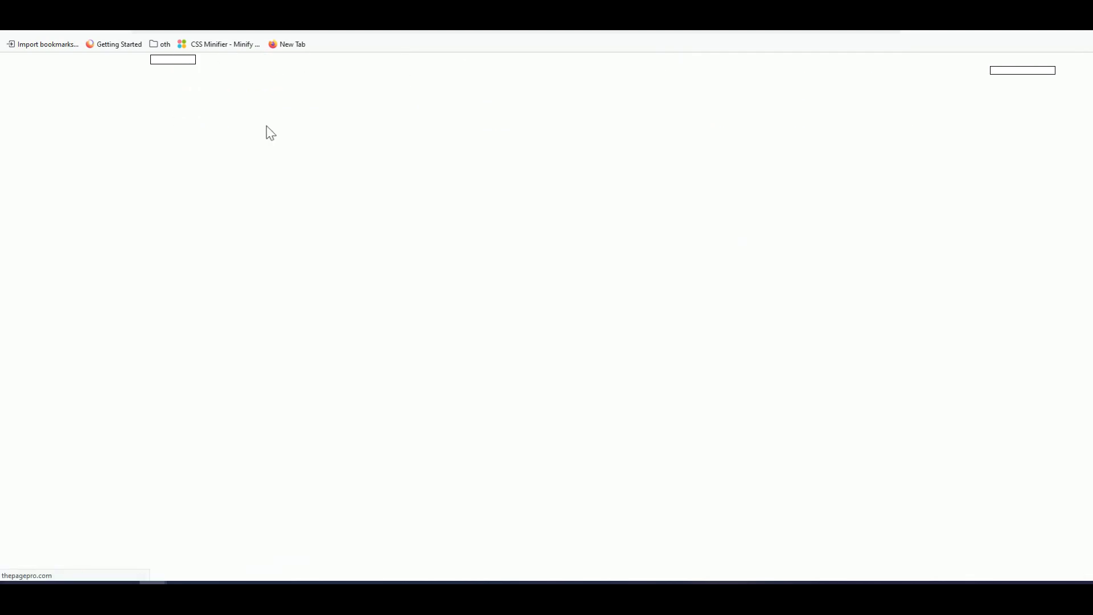
pyautogui.scroll(-1, 361, 200)
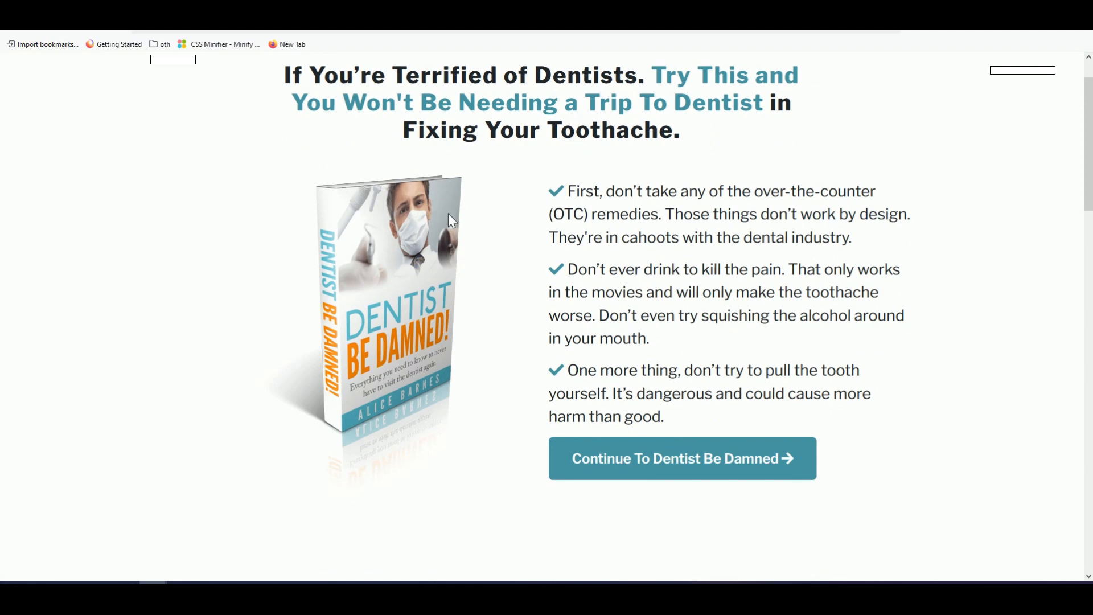
pyautogui.scroll(1, 449, 215)
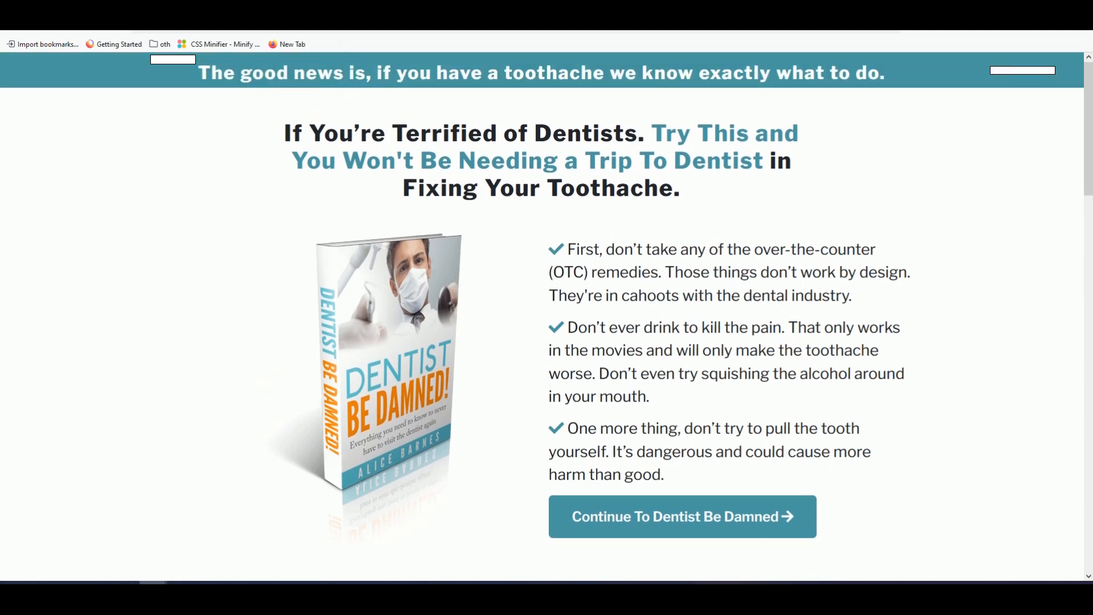
# Copy the web address of the Dentist Be Damned landing page and return to its editing page.
pyautogui.click(341, 24)
pyautogui.hotkey('ctrl', 'c')
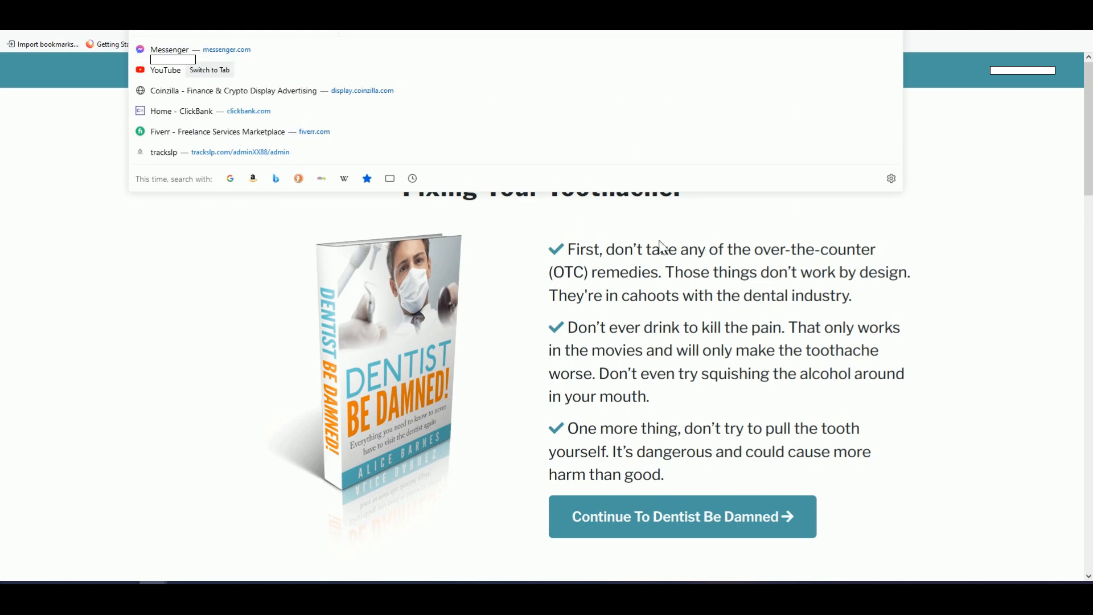
pyautogui.click(664, 273)
pyautogui.click(330, 6)
pyautogui.scroll(1, 117, 140)
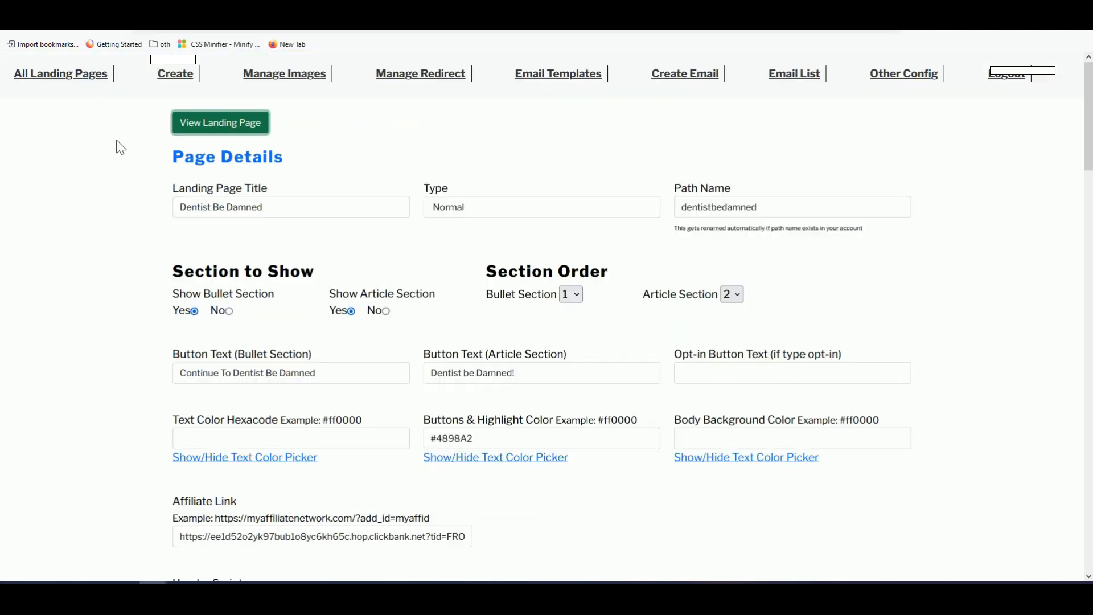
# Return to the list of all landing pages and copy the web address of the Glucofort page.
pyautogui.click(65, 78)
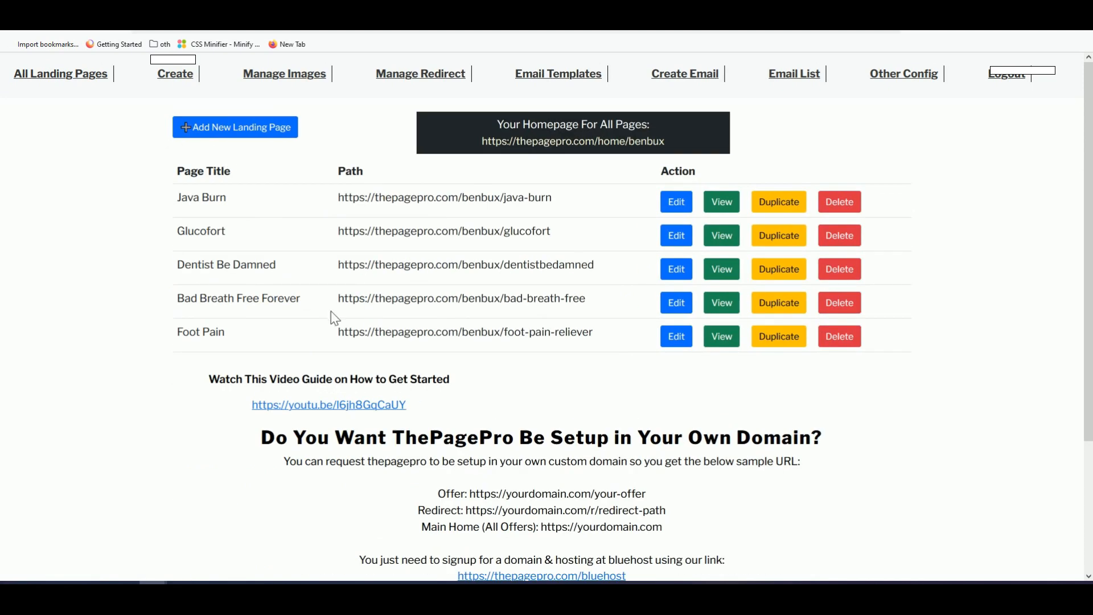
pyautogui.moveTo(361, 239); pyautogui.dragTo(552, 245)
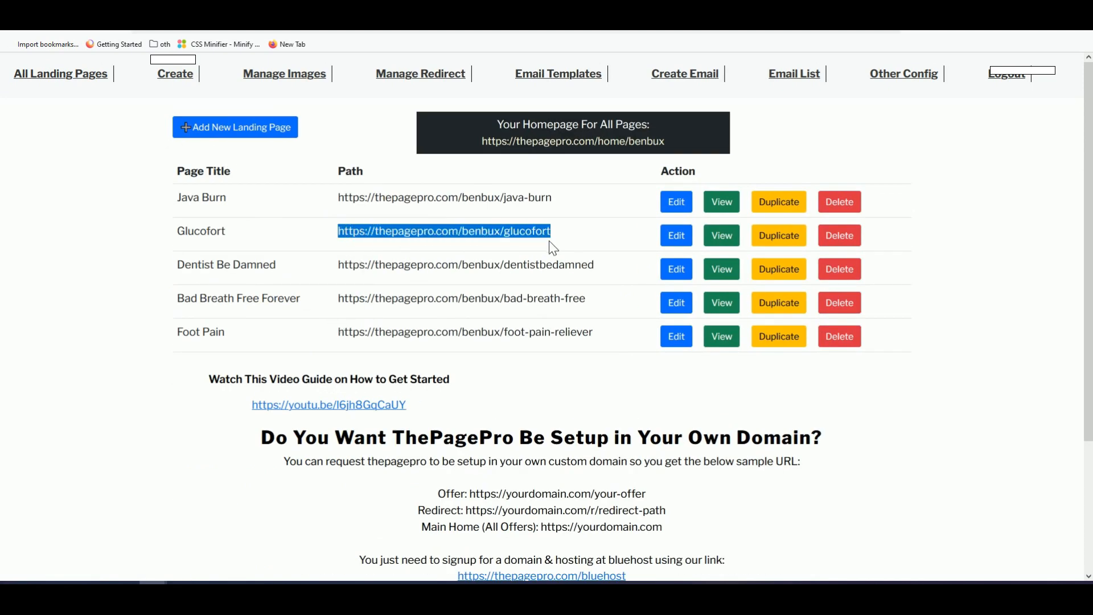
pyautogui.rightClick(535, 242)
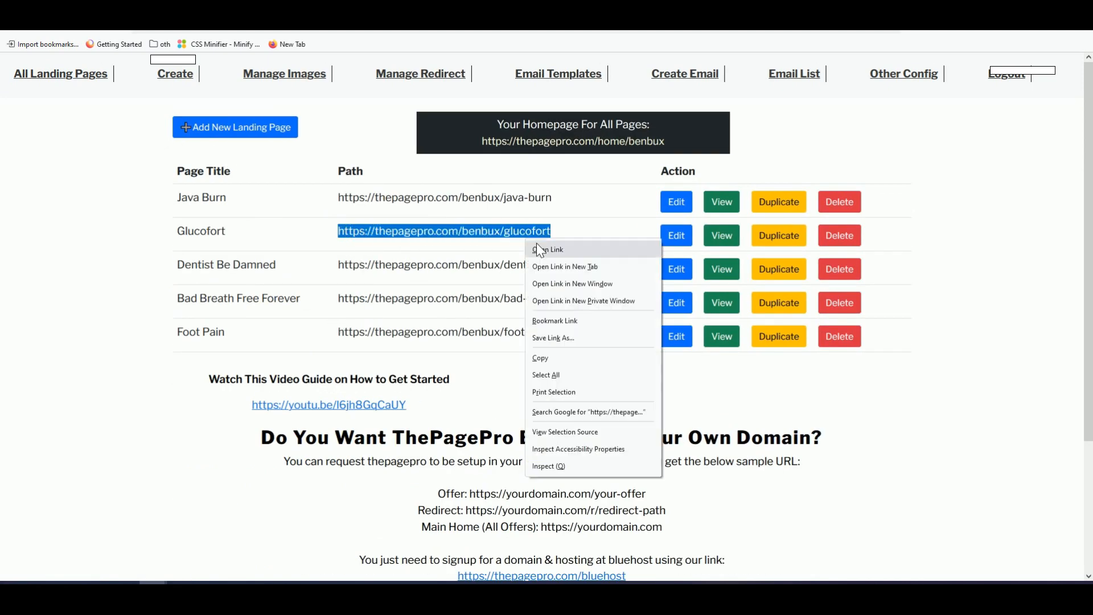
pyautogui.click(547, 358)
# Switch to Microsoft Advertising and paste the Glucofort page address as the Final URL of the expanded text ad.
pyautogui.hotkey('ctrl', 'Tab')
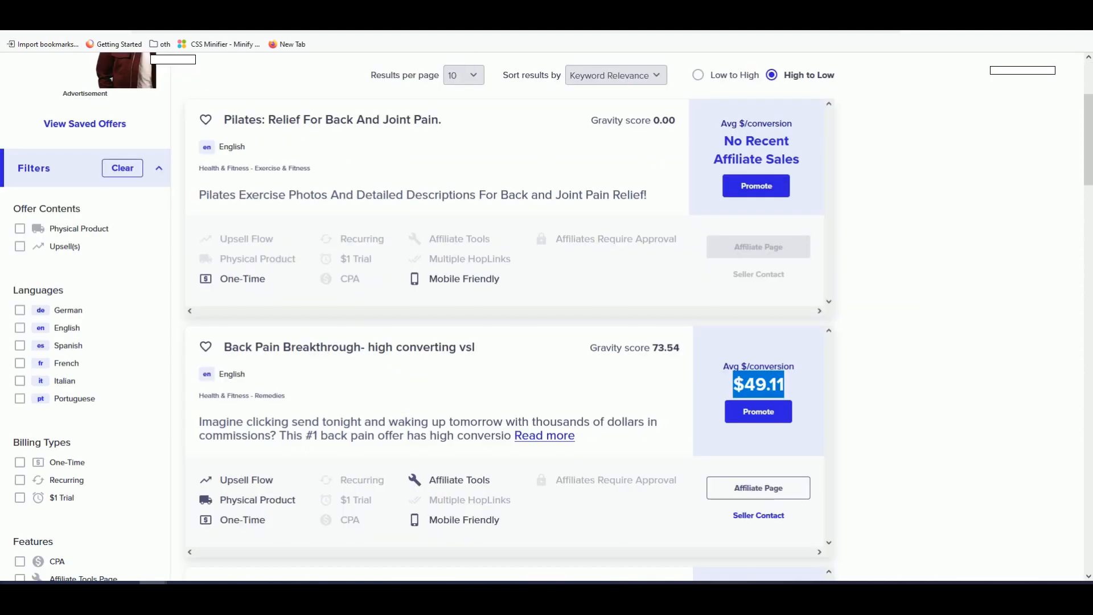
pyautogui.hotkey('ctrl', 'Tab')
pyautogui.hotkey('ctrl', 'Tab')
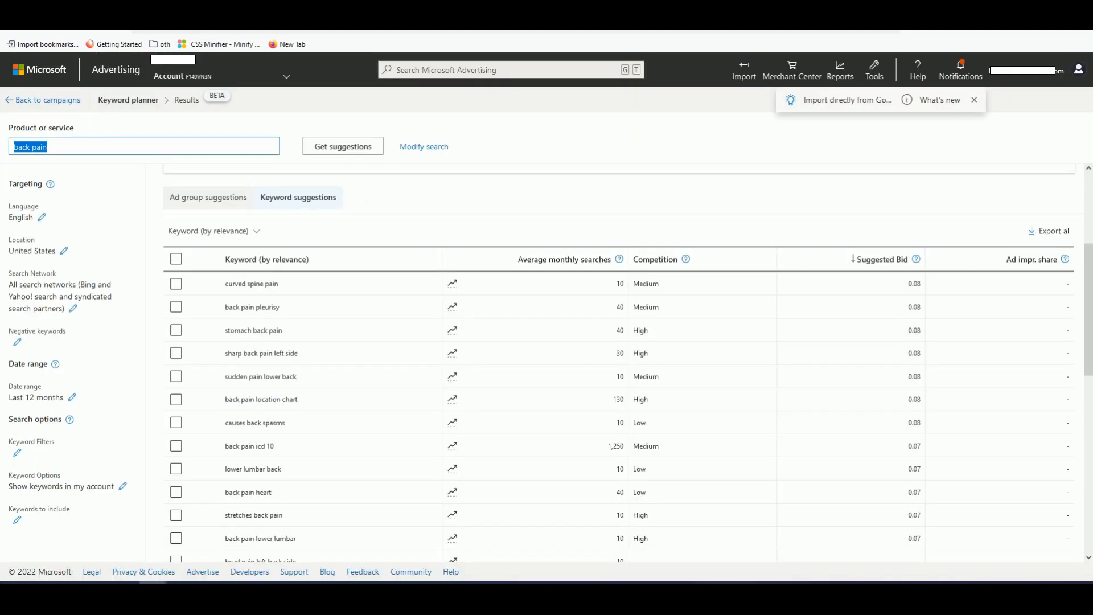
pyautogui.hotkey('ctrl', 'v')
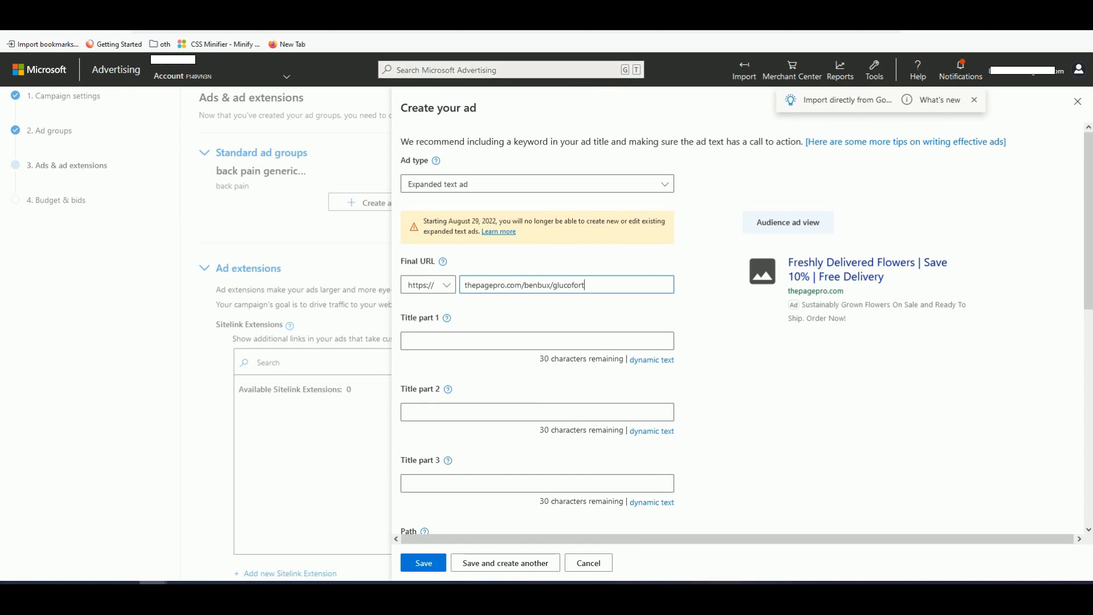
# Start a new ThePagePro landing page titled "Back Pain Relief" and view the Back Pain Breakthrough sales page, dismissing its pop-up.
pyautogui.click(638, 9)
pyautogui.click(274, 197)
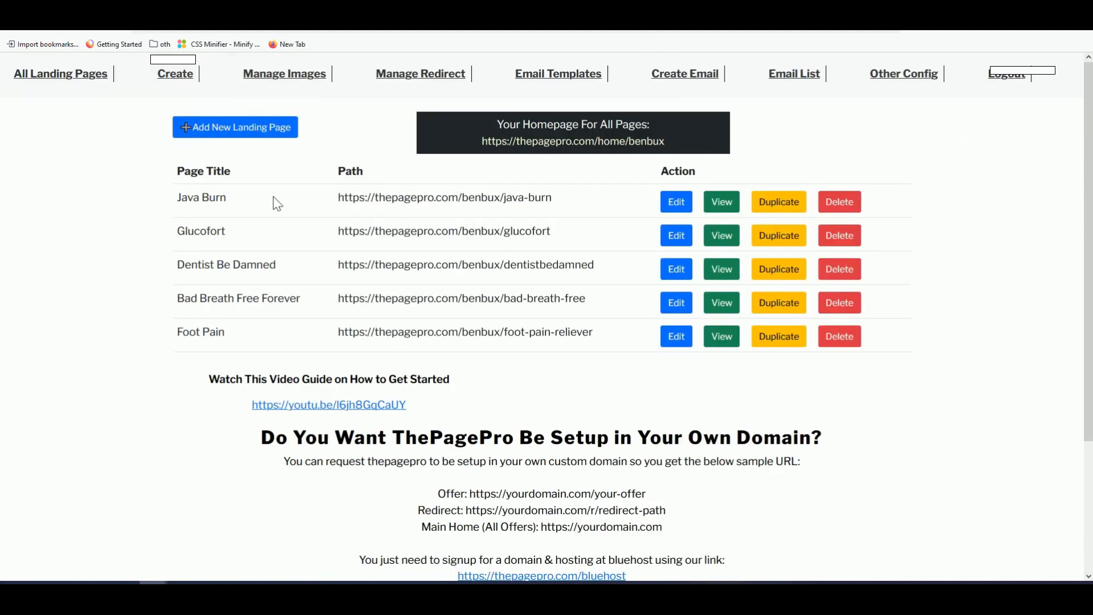
pyautogui.click(252, 131)
pyautogui.click(215, 176)
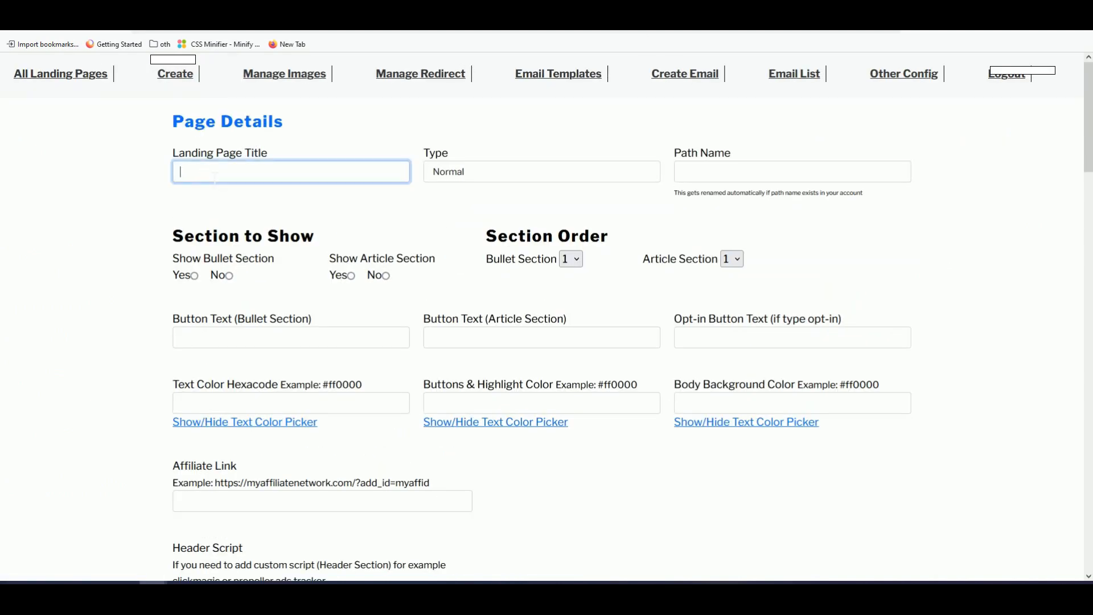
pyautogui.write('Back Pain Relief')
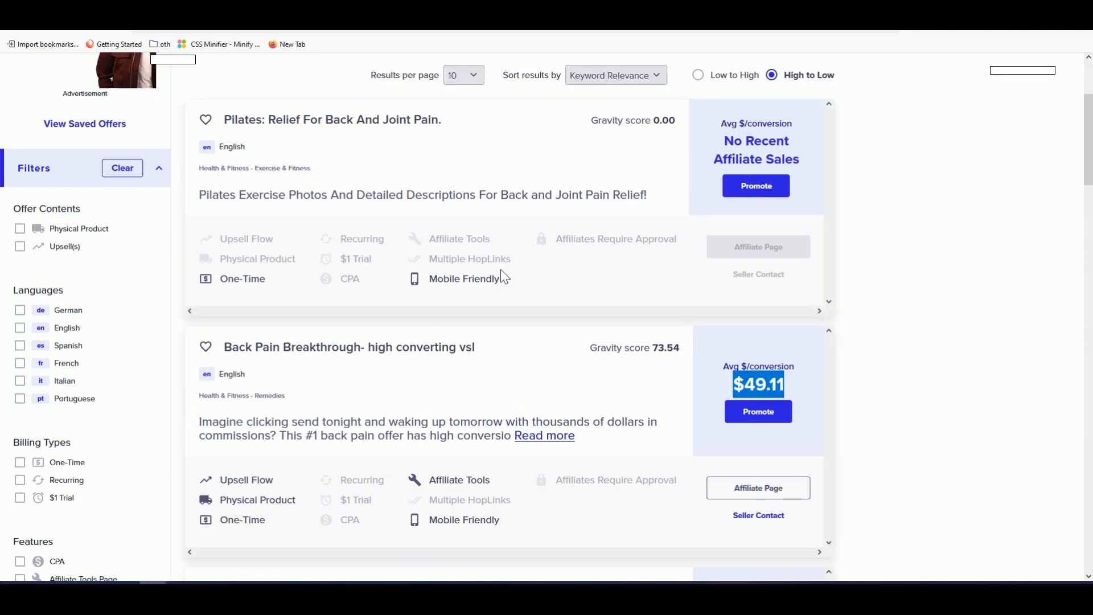
pyautogui.click(342, 352)
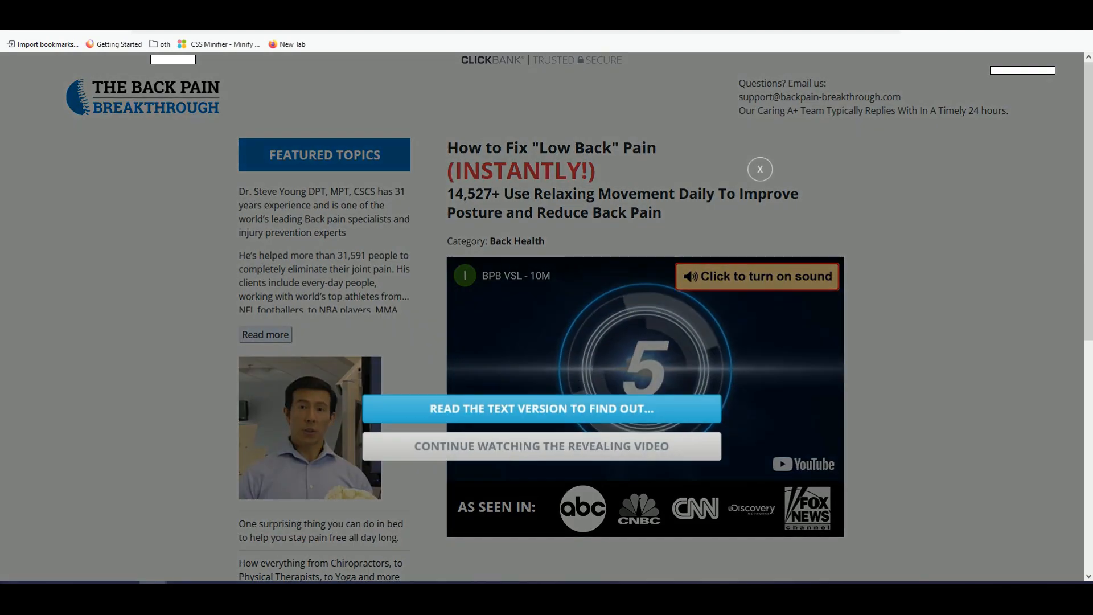
pyautogui.click(761, 170)
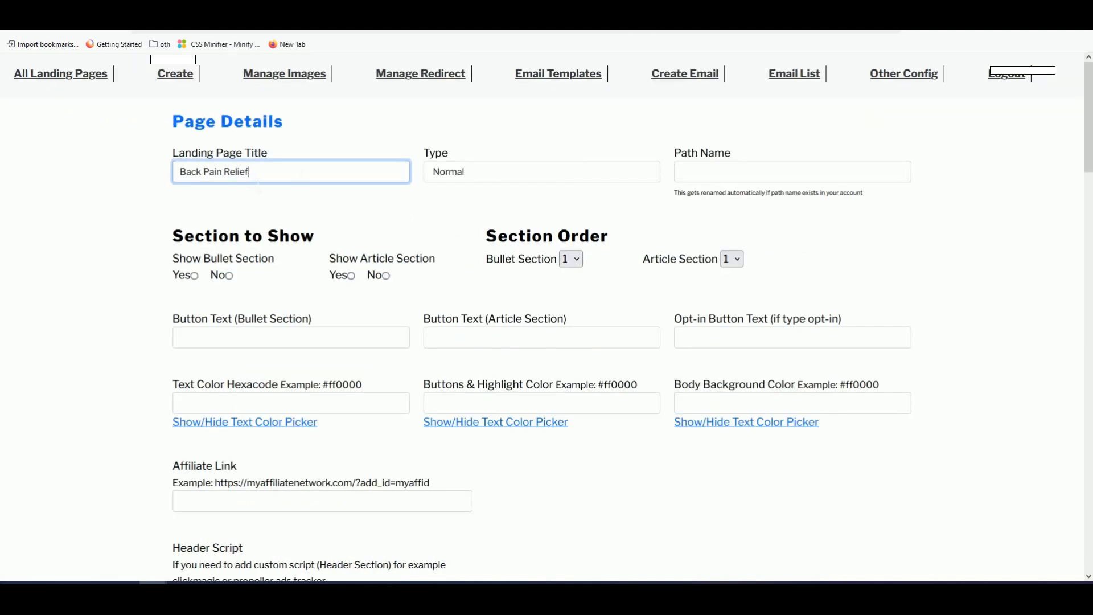
# Set the path name of the new landing page to backpain.
pyautogui.click(712, 172)
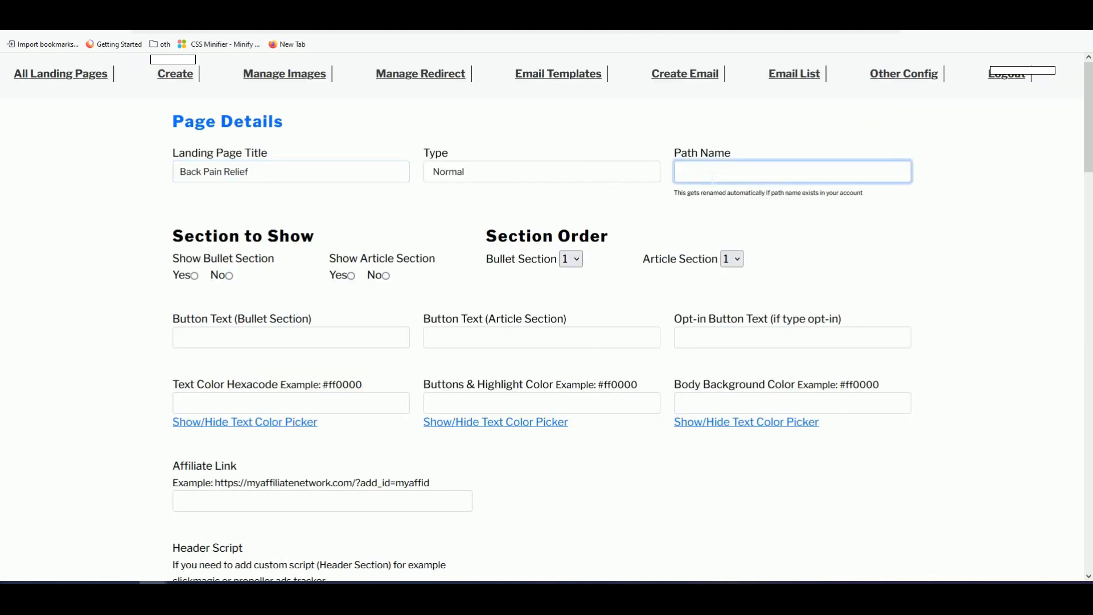
pyautogui.write('backpain')
pyautogui.press('BackSpace')
# Set the bullet section, article section and opt-in button texts to "Continue To Offer".
pyautogui.click(277, 339)
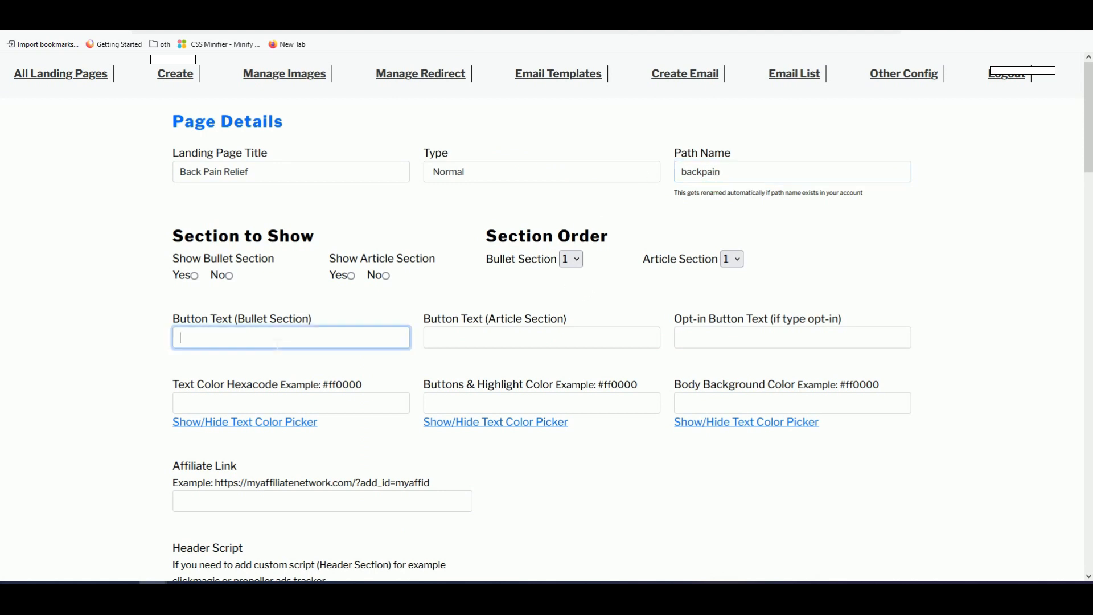
pyautogui.write('Continue To Offer')
pyautogui.hotkey('ctrl', 'shift', 'Left')
pyautogui.hotkey('ctrl', 'a')
pyautogui.hotkey('ctrl', 'c')
pyautogui.click(541, 339)
pyautogui.hotkey('ctrl', 'v')
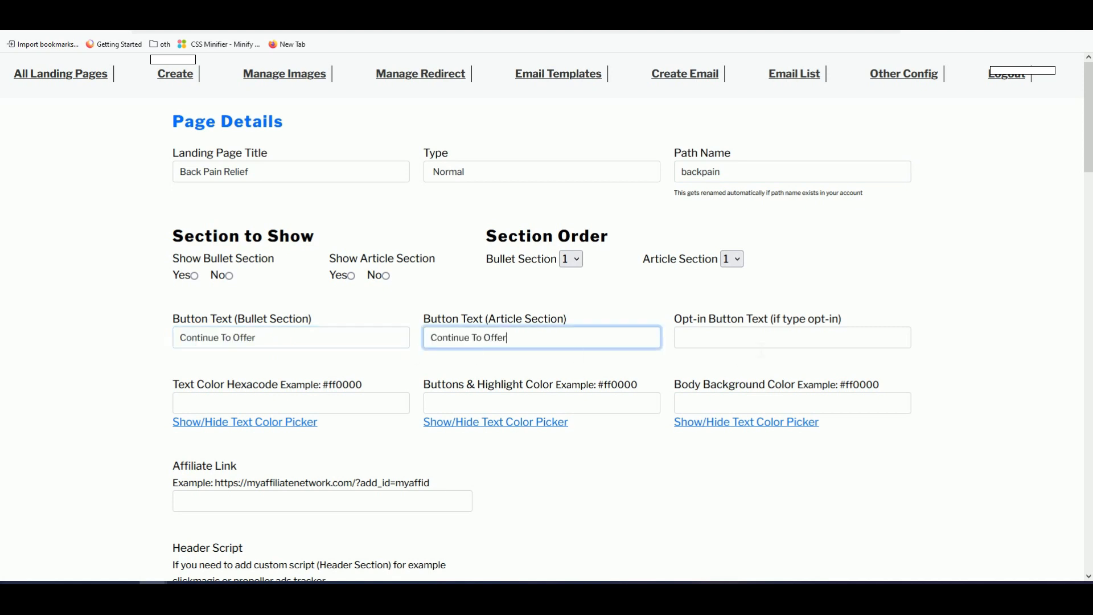
pyautogui.click(763, 341)
pyautogui.hotkey('ctrl', 'v')
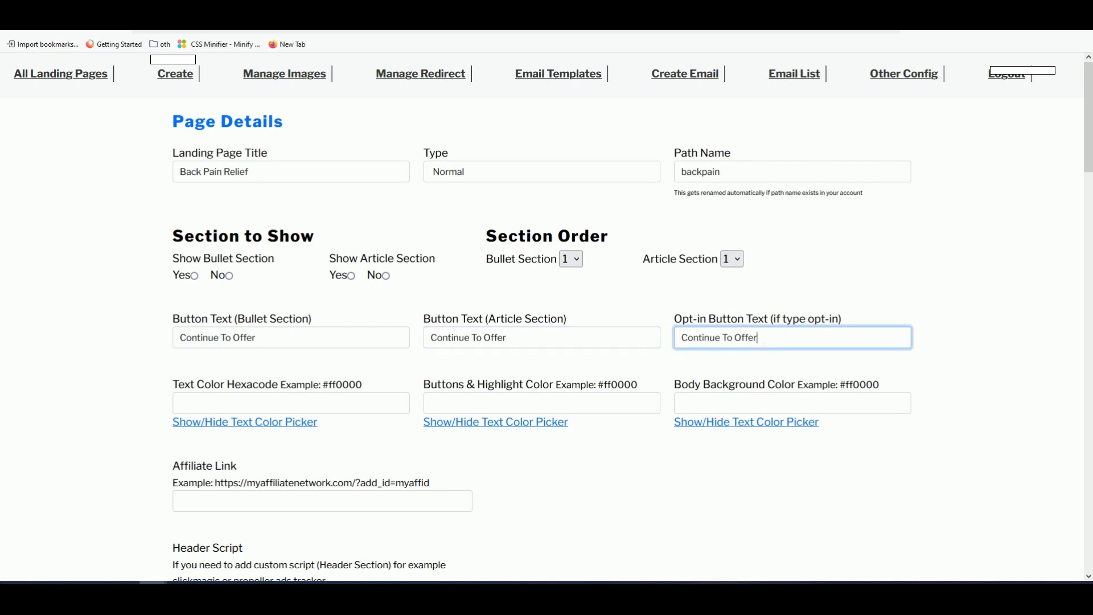
# Switch the landing page type to Opt-in and set it back to Normal.
pyautogui.click(455, 179)
pyautogui.click(453, 173)
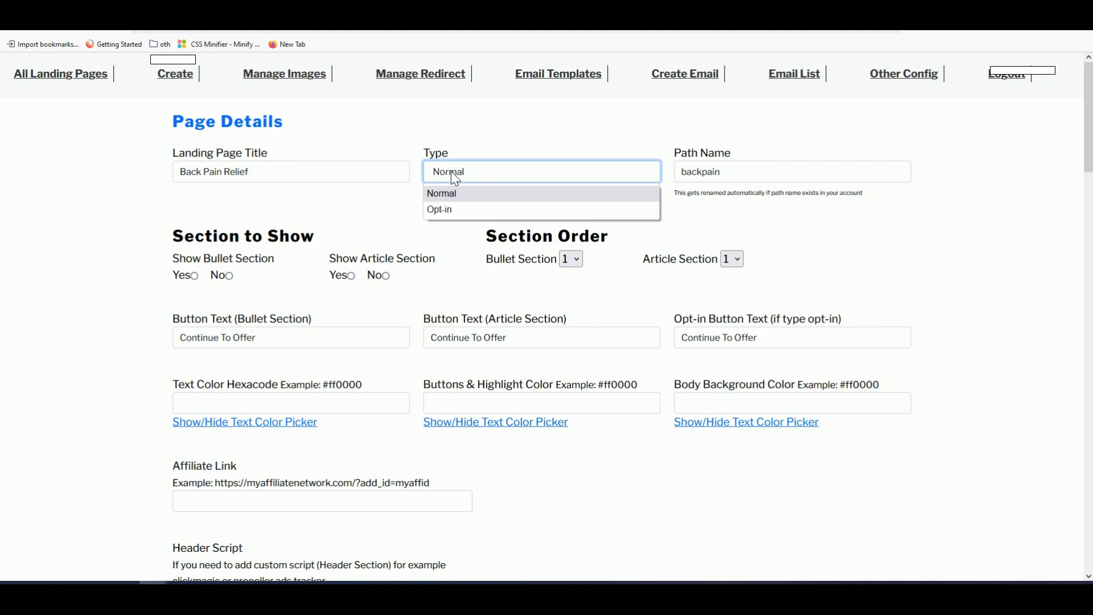
pyautogui.click(447, 209)
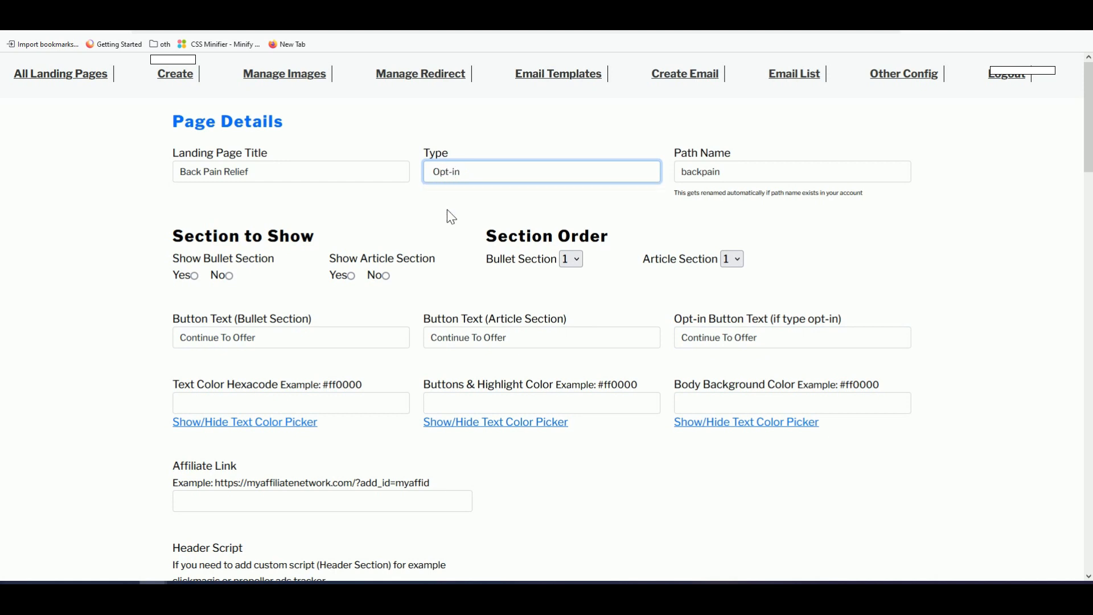
pyautogui.click(453, 173)
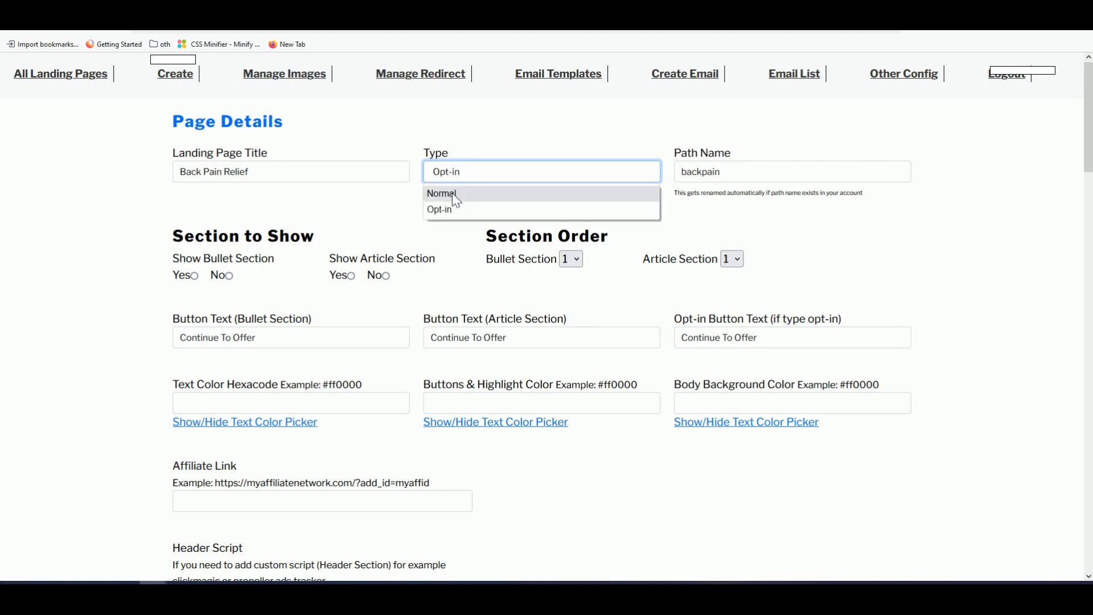
pyautogui.click(456, 195)
# Switch to ClickBank, create a HopLink for the Back Pain Breakthrough offer without a tracking ID, and copy it.
pyautogui.scroll(-3, 483, 297)
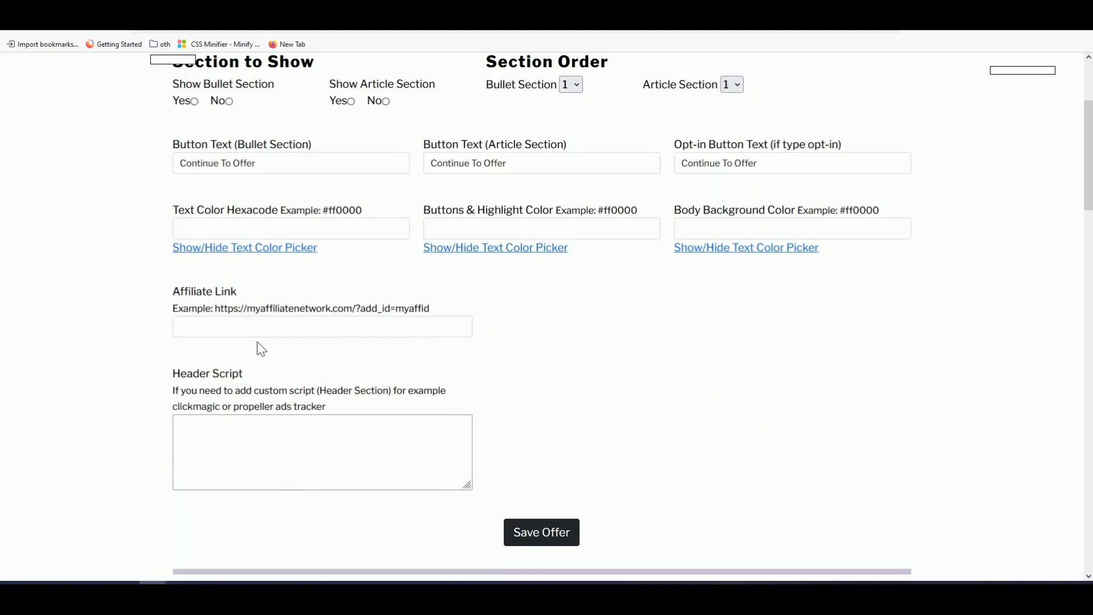
pyautogui.click(251, 332)
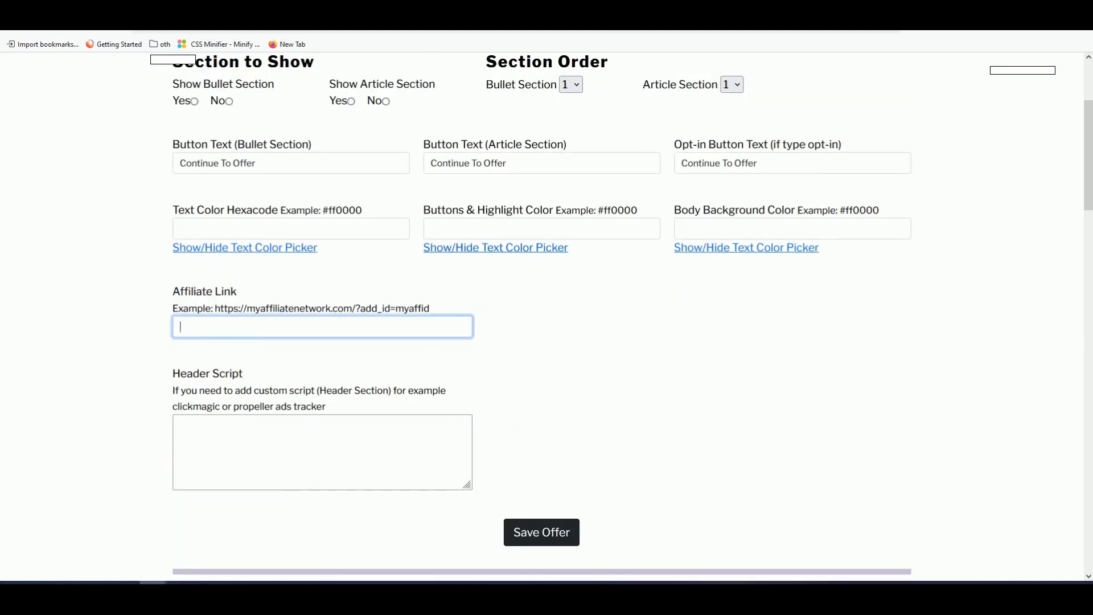
pyautogui.hotkey('ctrl', 'Tab')
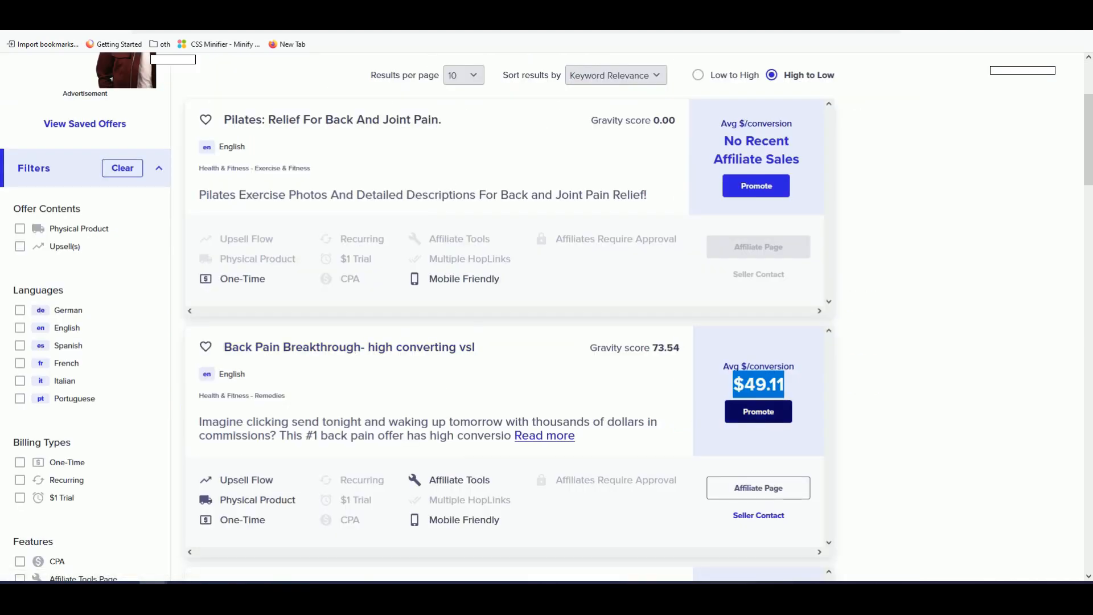
pyautogui.click(759, 411)
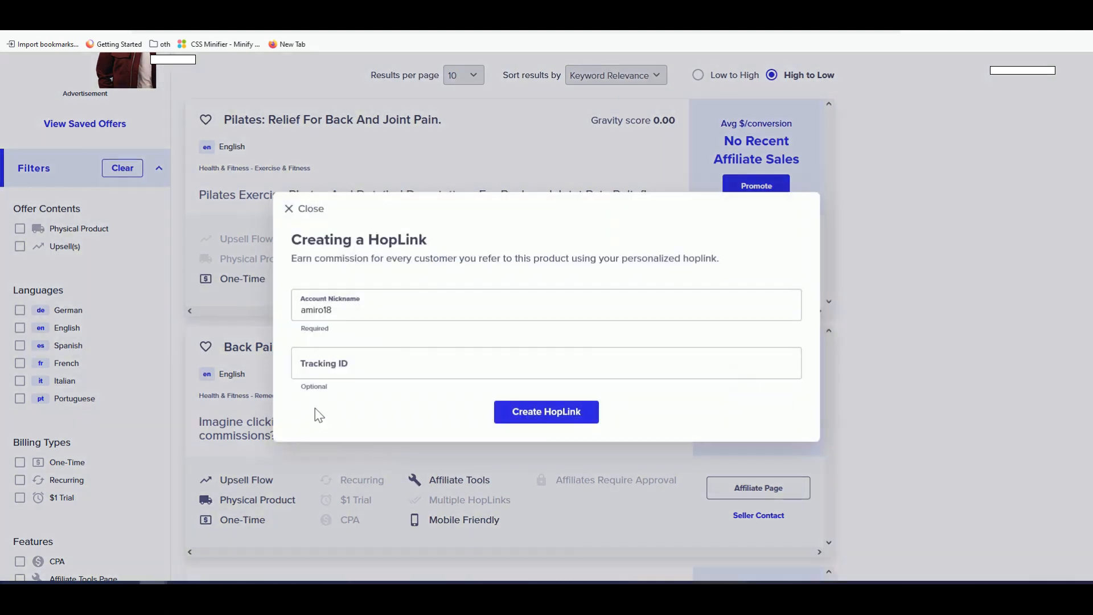
pyautogui.click(545, 423)
pyautogui.click(768, 435)
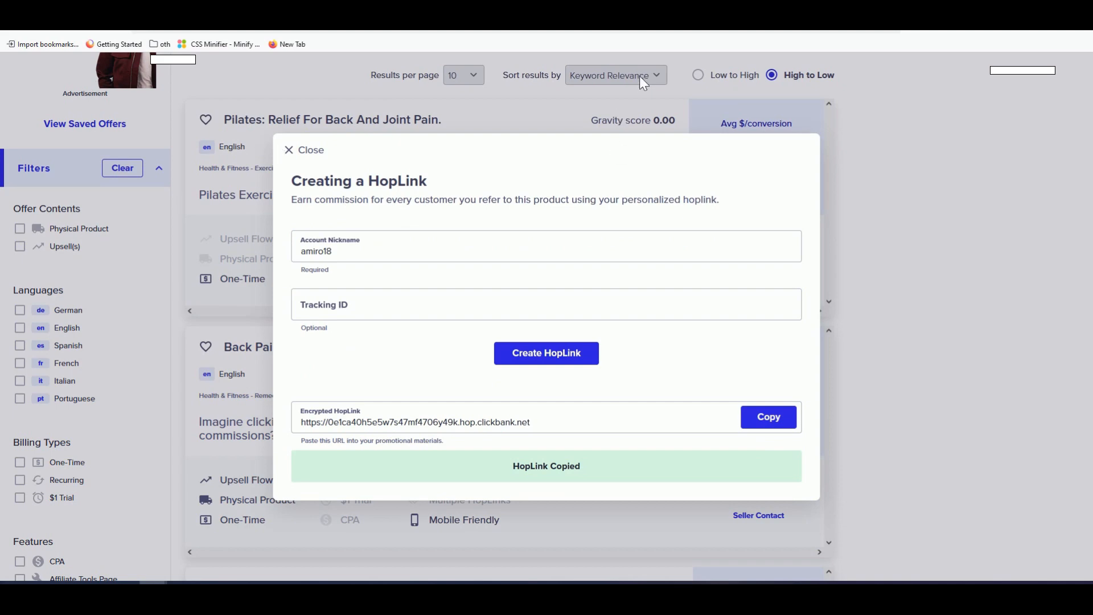
# Return to the ThePagePro landing page form and paste the copied HopLink as the affiliate link.
pyautogui.hotkey('ctrl', 'Tab')
pyautogui.click(329, 327)
pyautogui.hotkey('ctrl', 'v')
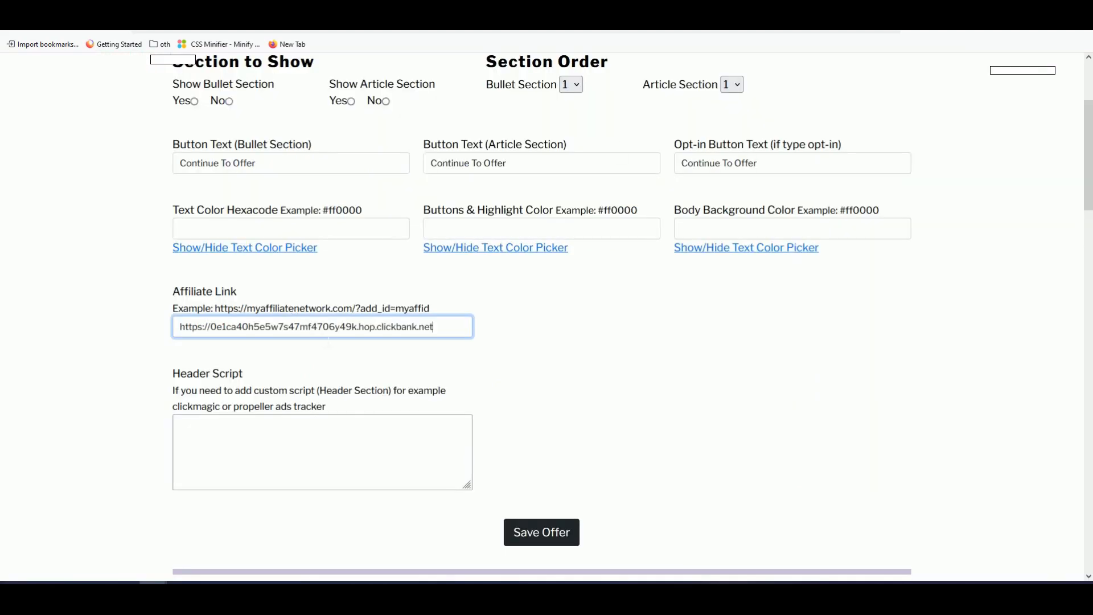
# Copy the headline How to Fix "Low Back" Pain from the offer's sales page into the Top Bar Starting Text.
pyautogui.scroll(-2, 310, 393)
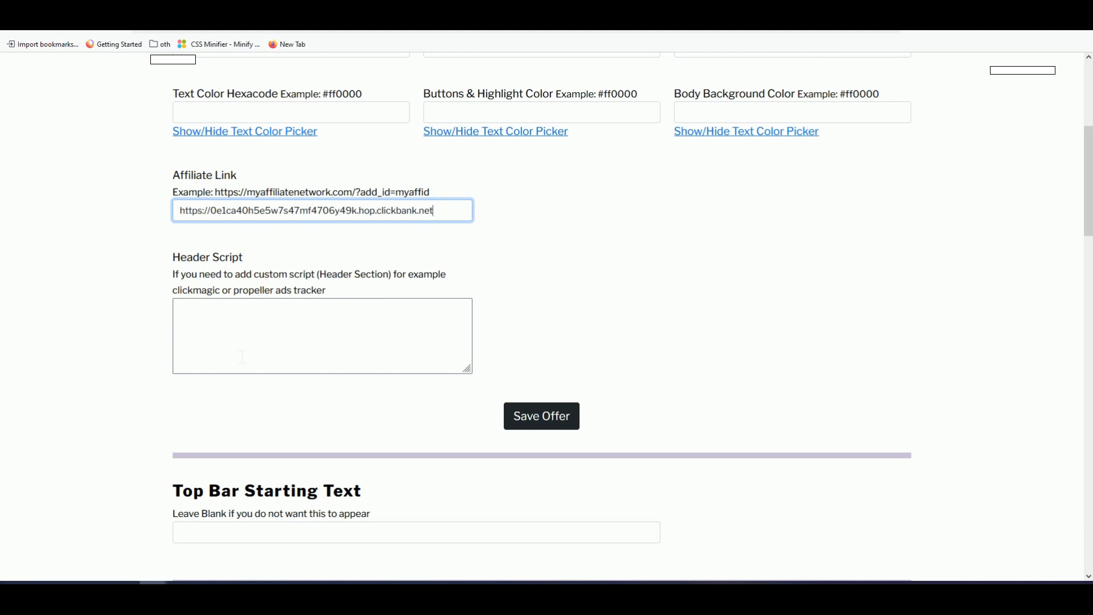
pyautogui.click(244, 357)
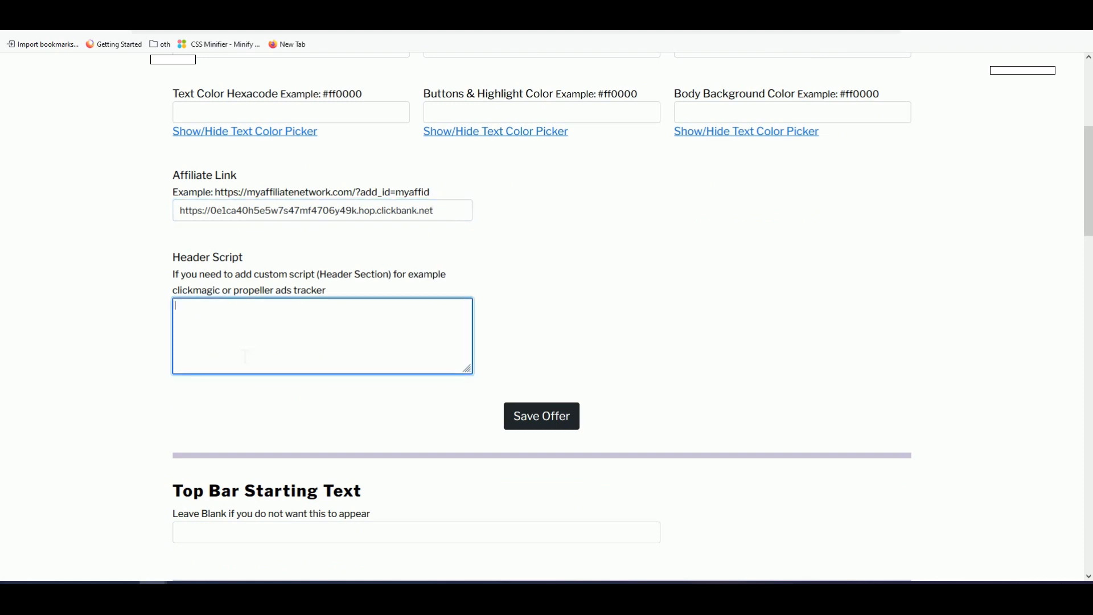
pyautogui.scroll(-1, 242, 367)
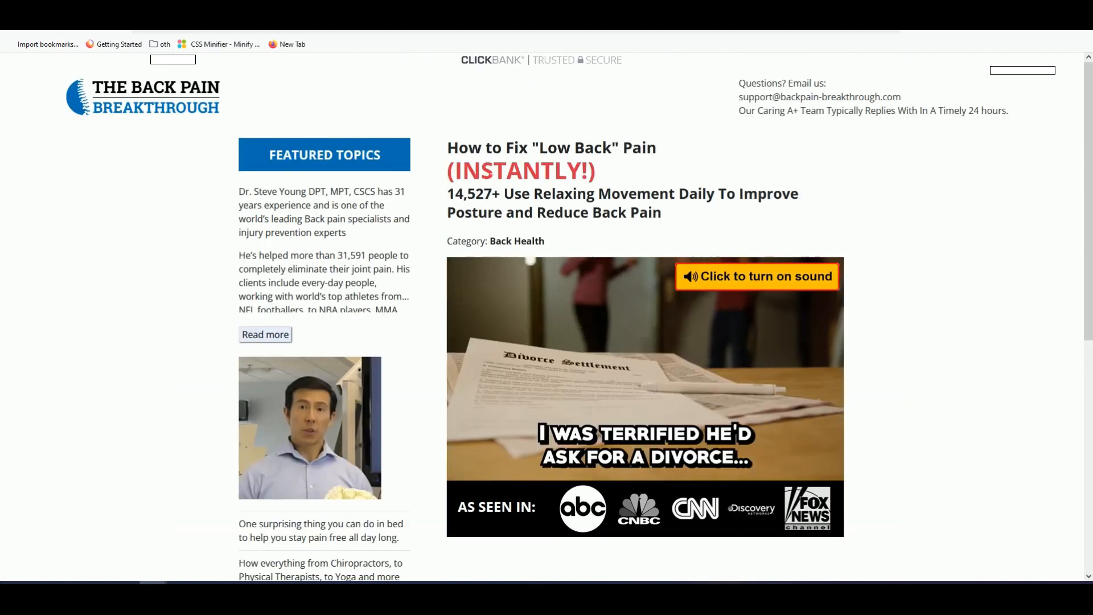
pyautogui.moveTo(562, 149); pyautogui.dragTo(656, 148)
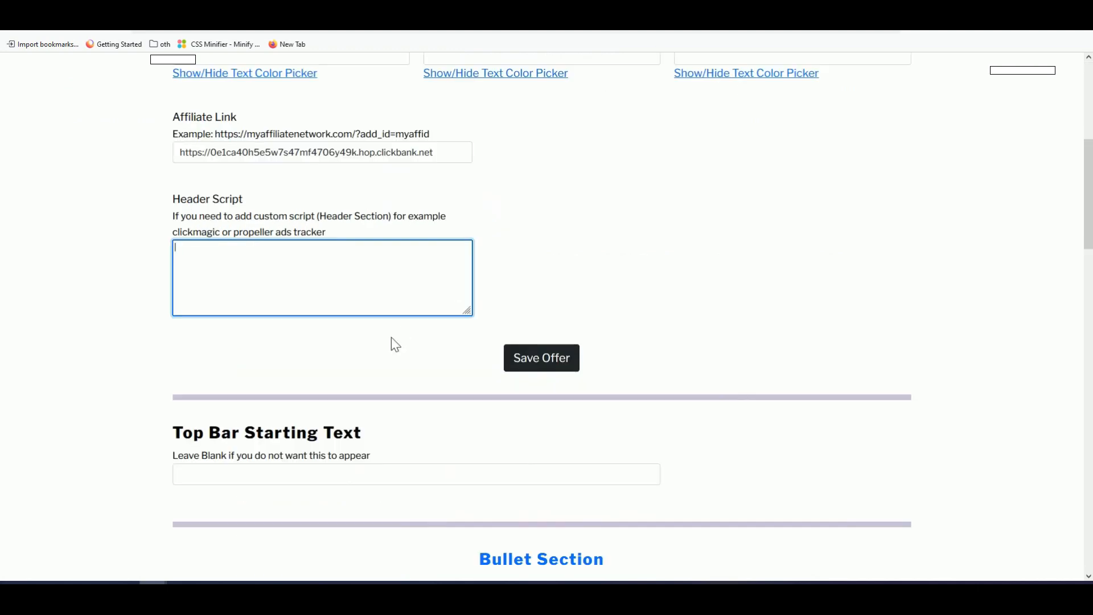
pyautogui.click(257, 485)
pyautogui.hotkey('ctrl', 'v')
# Switch to THETextify and compose ad landing page headline suggestions for the product Back Pain.
pyautogui.scroll(-4, 336, 347)
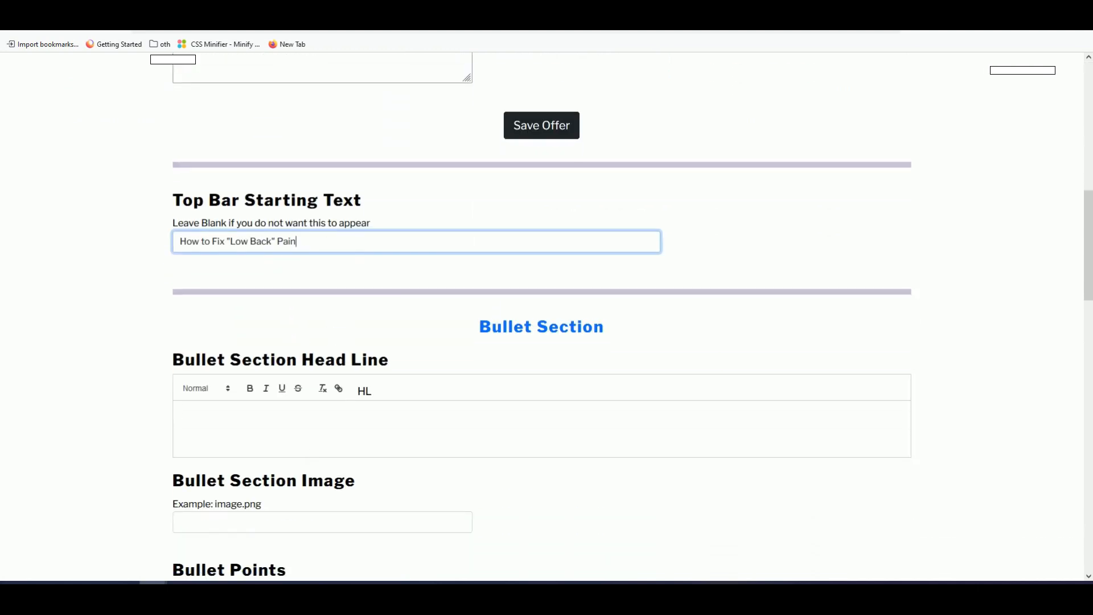
pyautogui.click(290, 450)
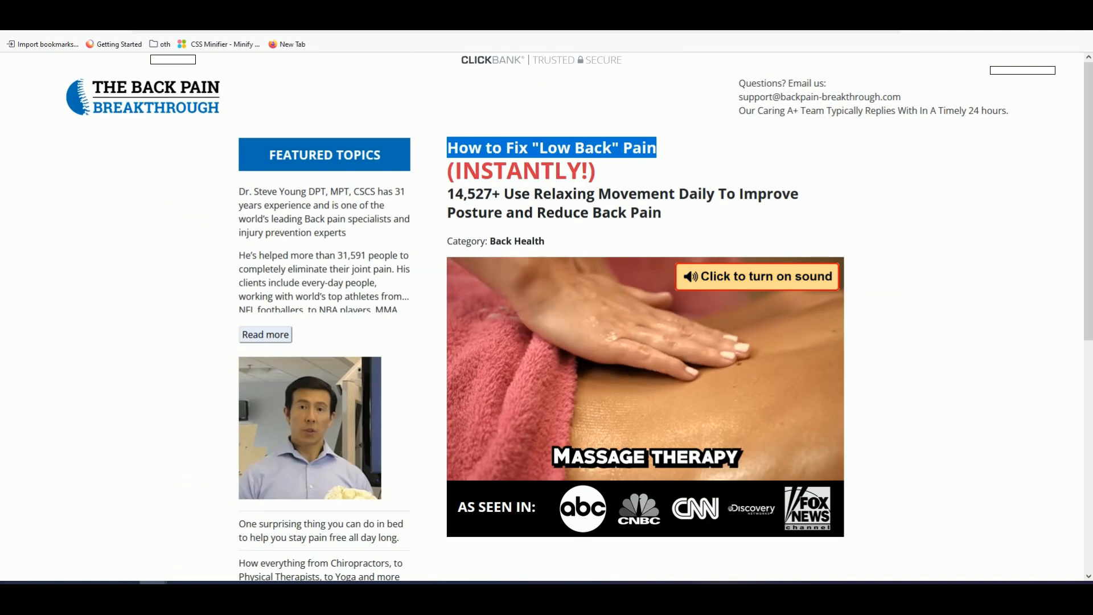
pyautogui.scroll(-10, 455, 303)
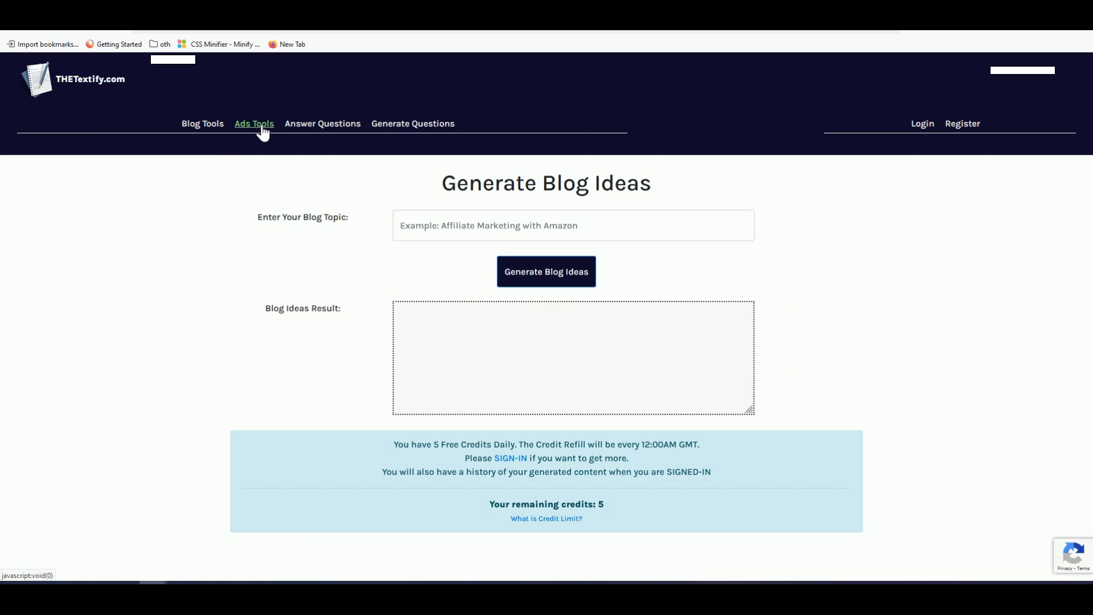
pyautogui.moveTo(262, 129)
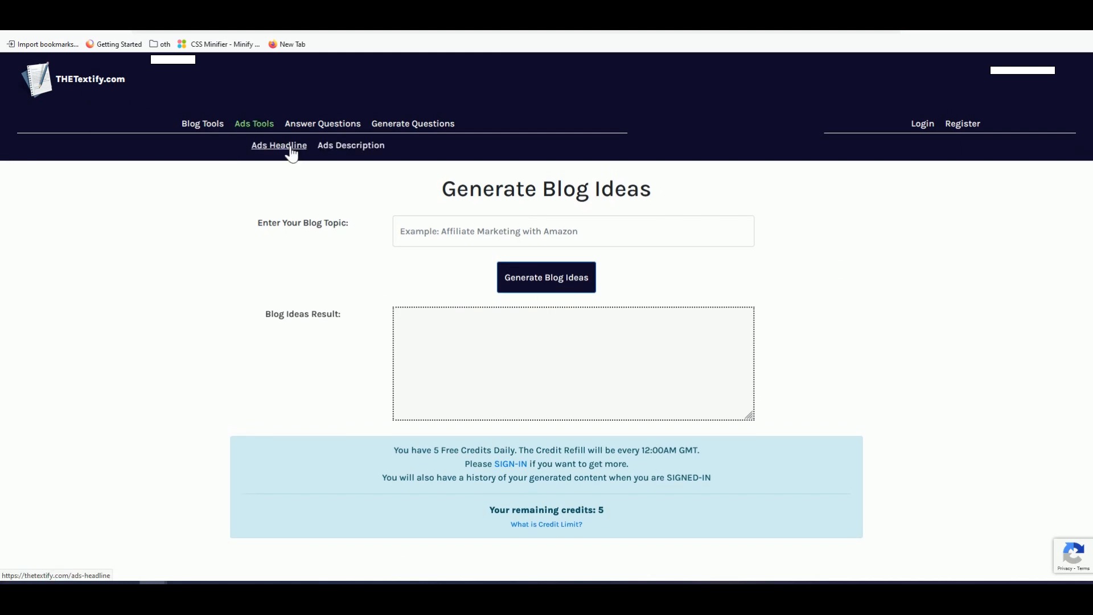
pyautogui.click(283, 146)
pyautogui.click(423, 265)
pyautogui.write('Back Pain')
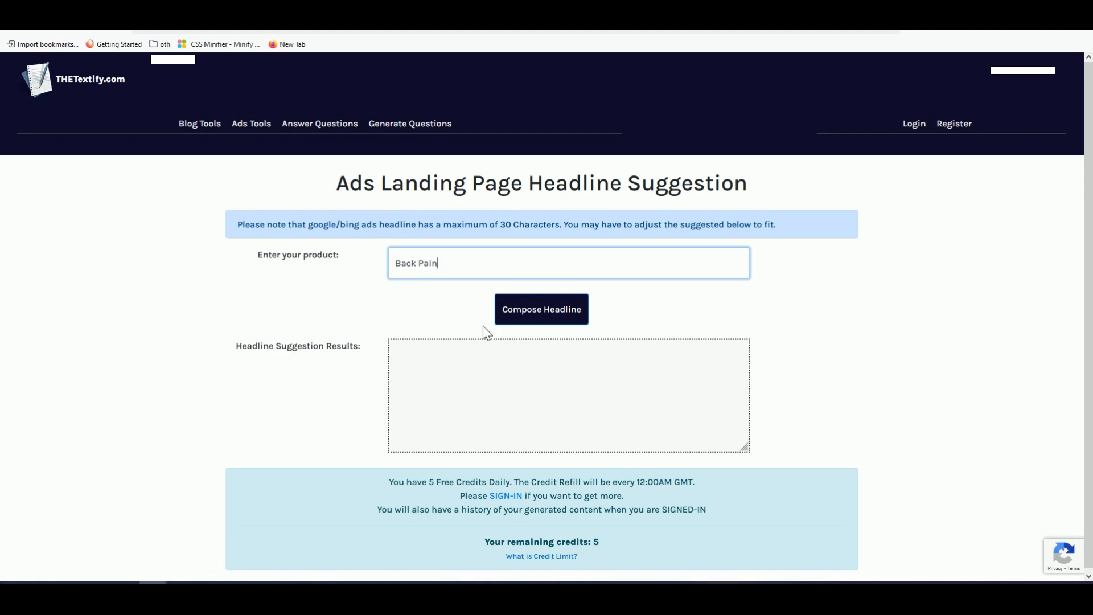
pyautogui.click(516, 315)
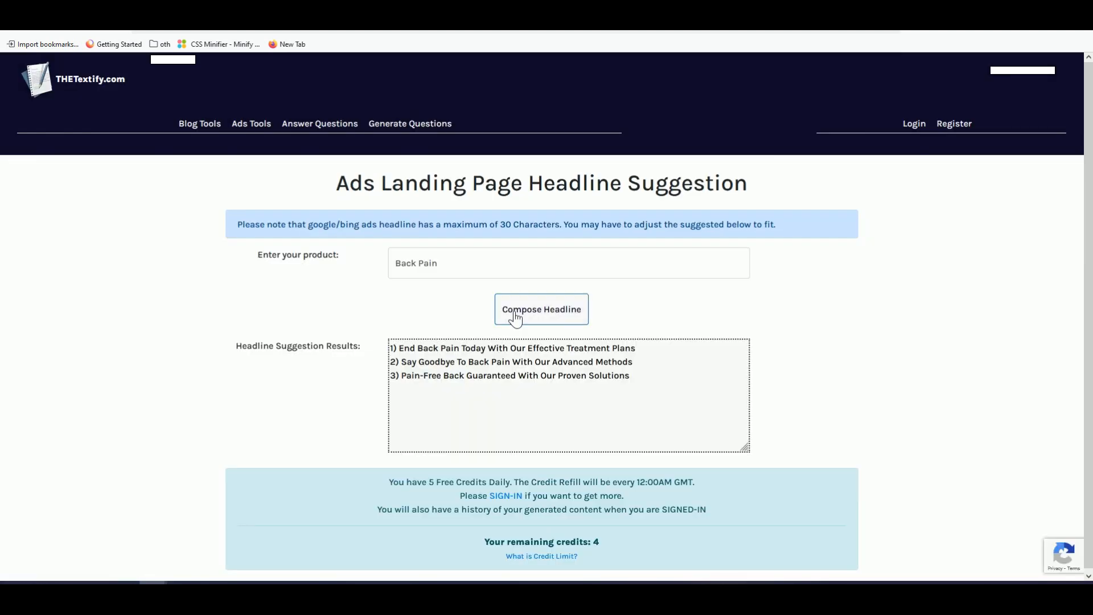
# Copy the suggestion End Back Pain Today With Our Effective Treatment Plans into the landing page form's Bullet Section Head Line.
pyautogui.moveTo(636, 348); pyautogui.dragTo(414, 353)
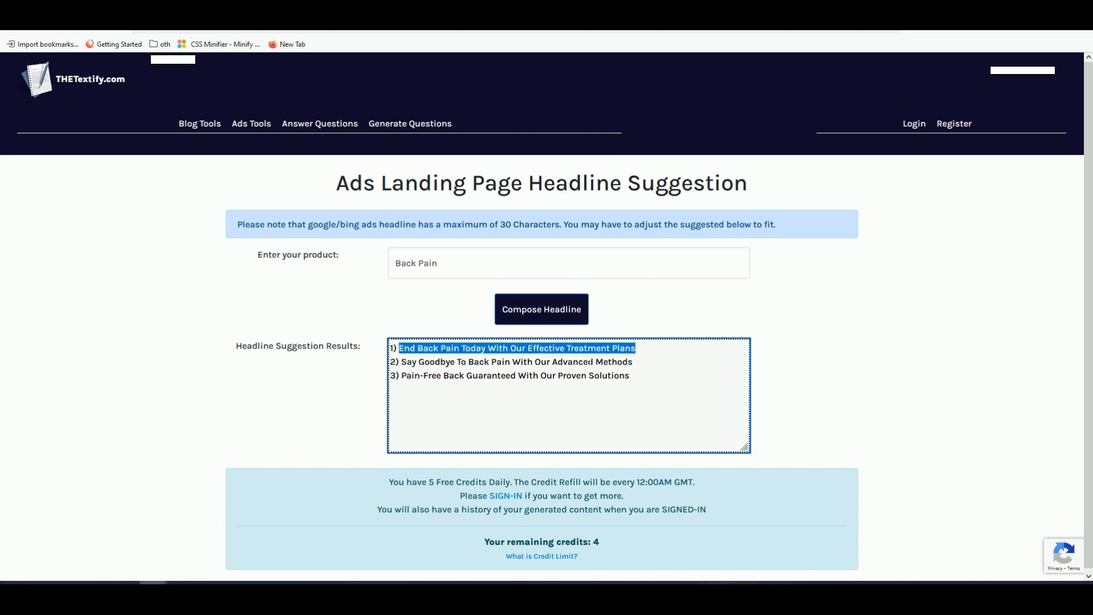
pyautogui.rightClick(582, 354)
pyautogui.click(600, 419)
pyautogui.click(387, 8)
pyautogui.hotkey('ctrl', 'v')
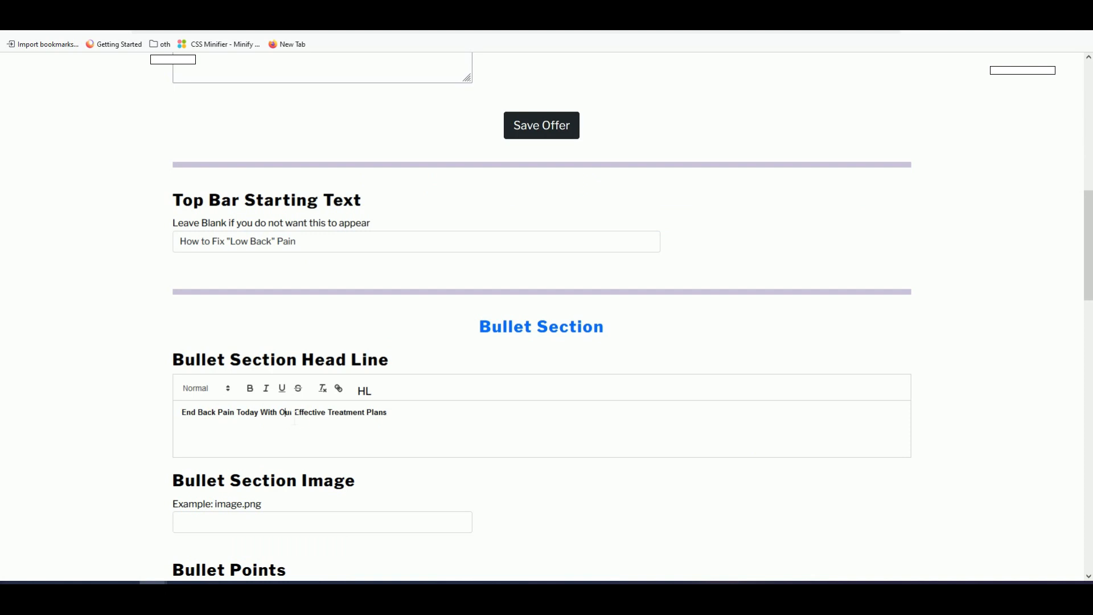
# Format the bullet section headline as Heading 1.
pyautogui.tripleClick(294, 420)
pyautogui.click(226, 387)
pyautogui.click(219, 411)
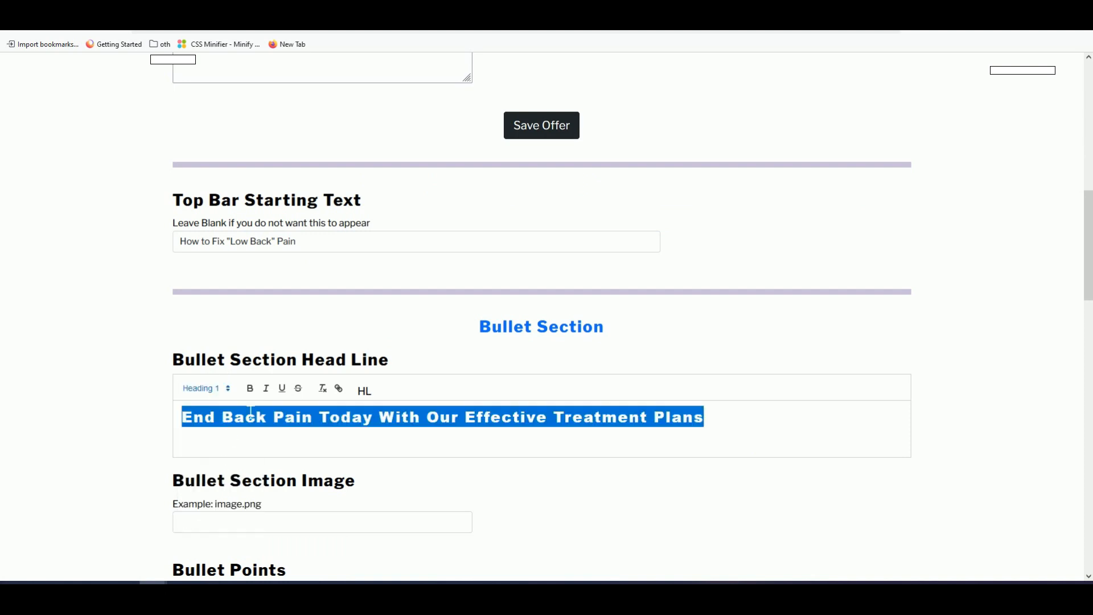
# Check the offer's sales page for a bullet section image, and open the Back Pain Breakthrough affiliate page from its ClickBank marketplace listing.
pyautogui.scroll(-2, 251, 410)
pyautogui.click(403, 406)
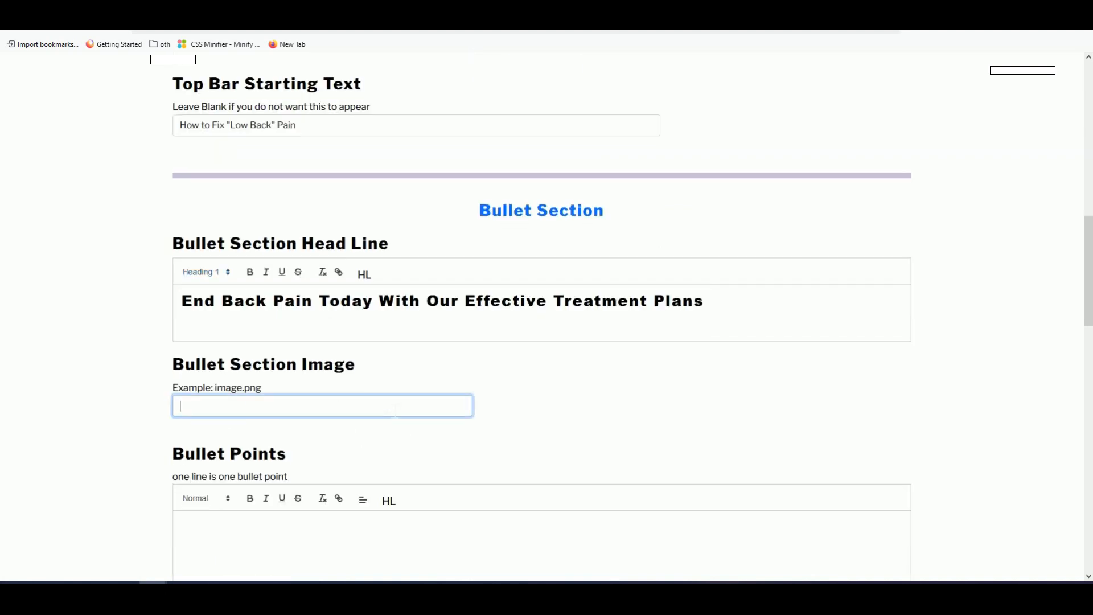
pyautogui.hotkey('ctrl', 'Tab')
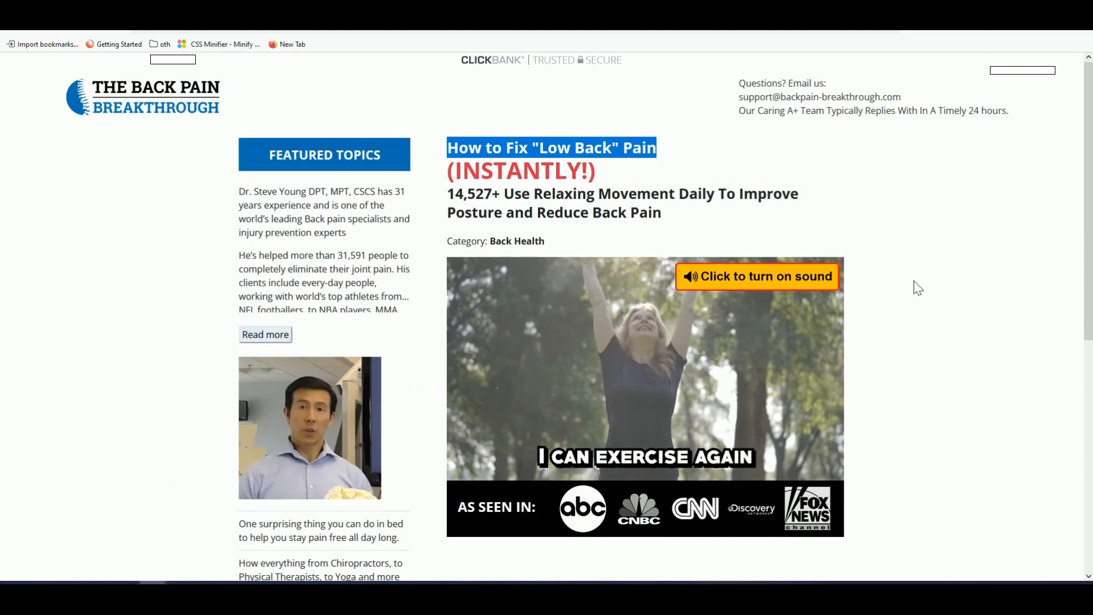
pyautogui.scroll(-2, 916, 289)
pyautogui.scroll(-3, 915, 288)
pyautogui.scroll(6, 915, 302)
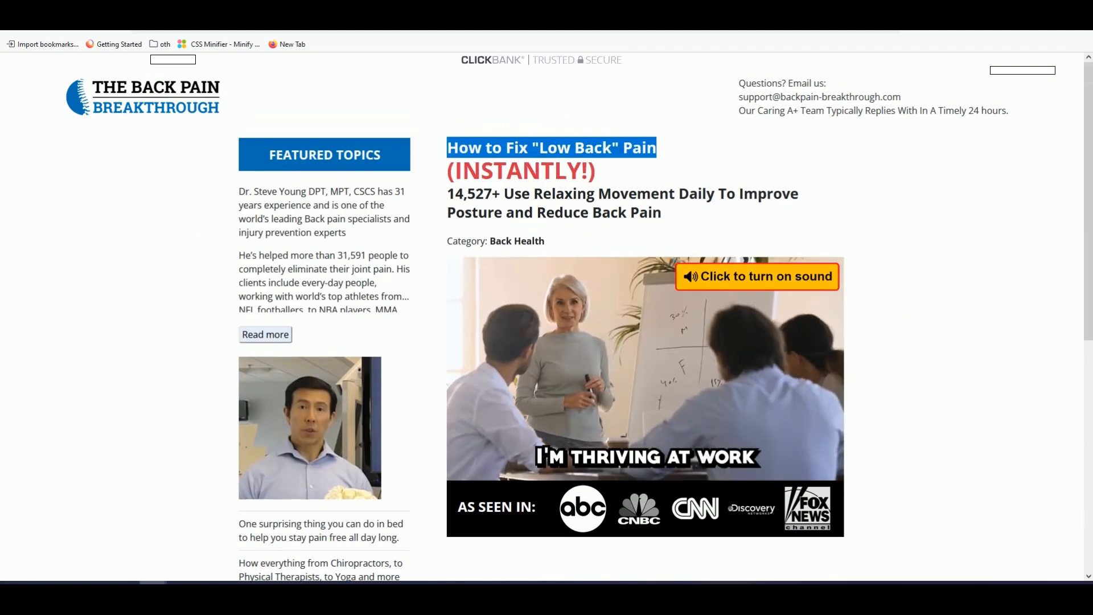
pyautogui.hotkey('ctrl', 'shift', 'Tab')
pyautogui.click(975, 238)
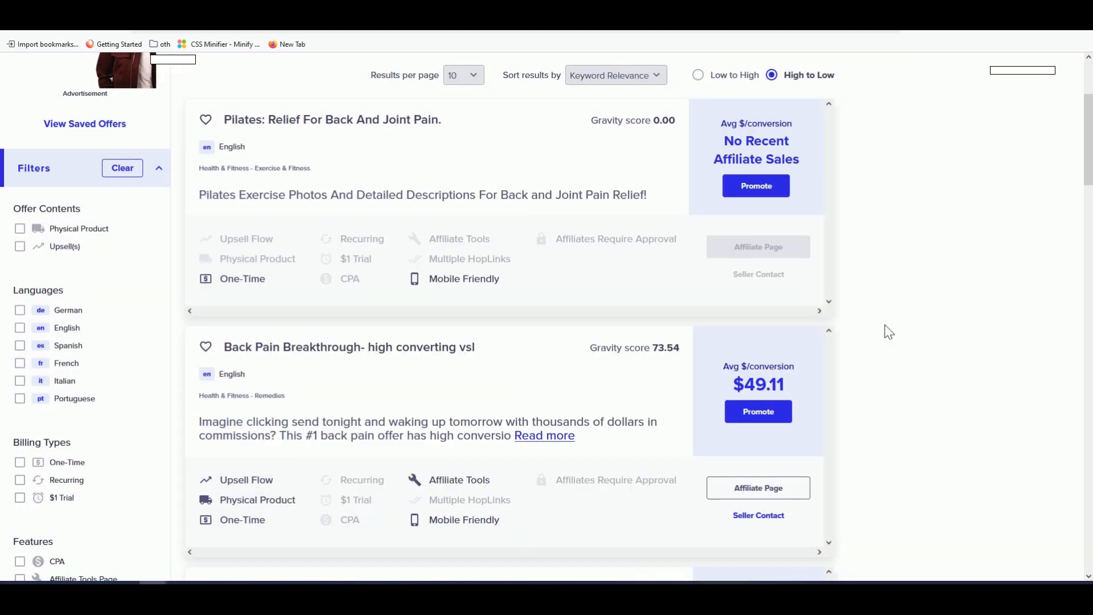
pyautogui.click(780, 499)
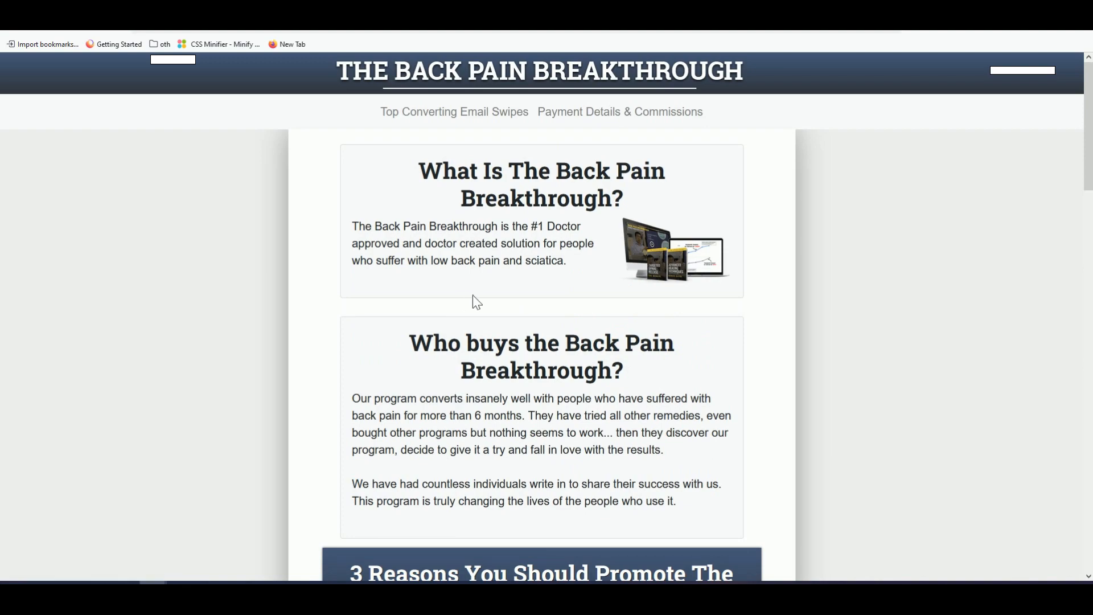
# Look through the affiliate page down to the landing page options and open the Text Page link.
pyautogui.scroll(-10, 568, 308)
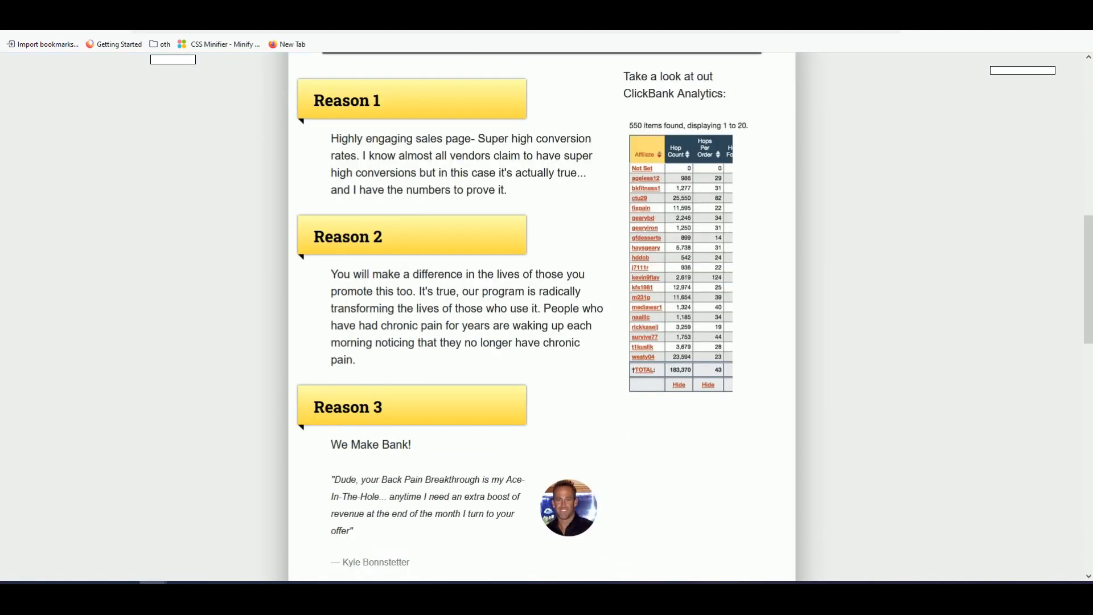
pyautogui.scroll(-5, 571, 323)
pyautogui.scroll(15, 571, 313)
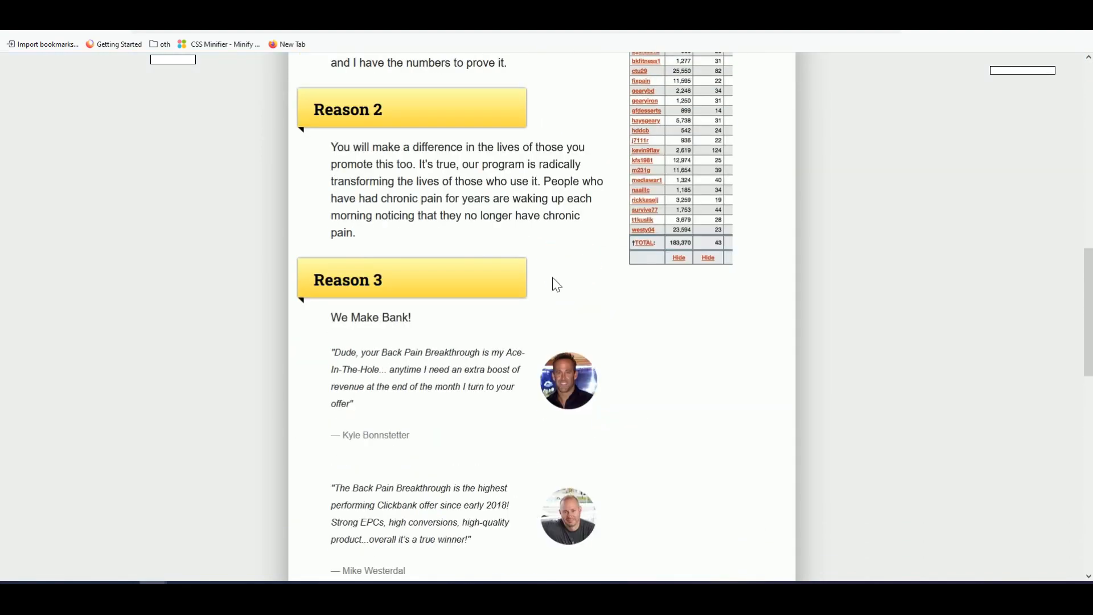
pyautogui.scroll(2, 559, 284)
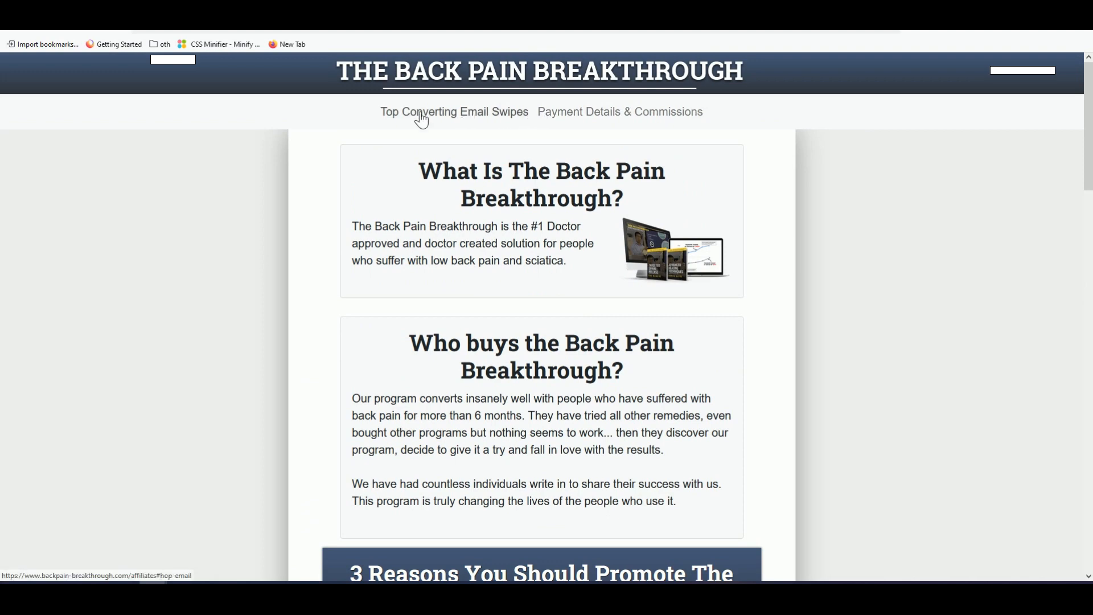
pyautogui.click(454, 121)
pyautogui.scroll(-7, 547, 227)
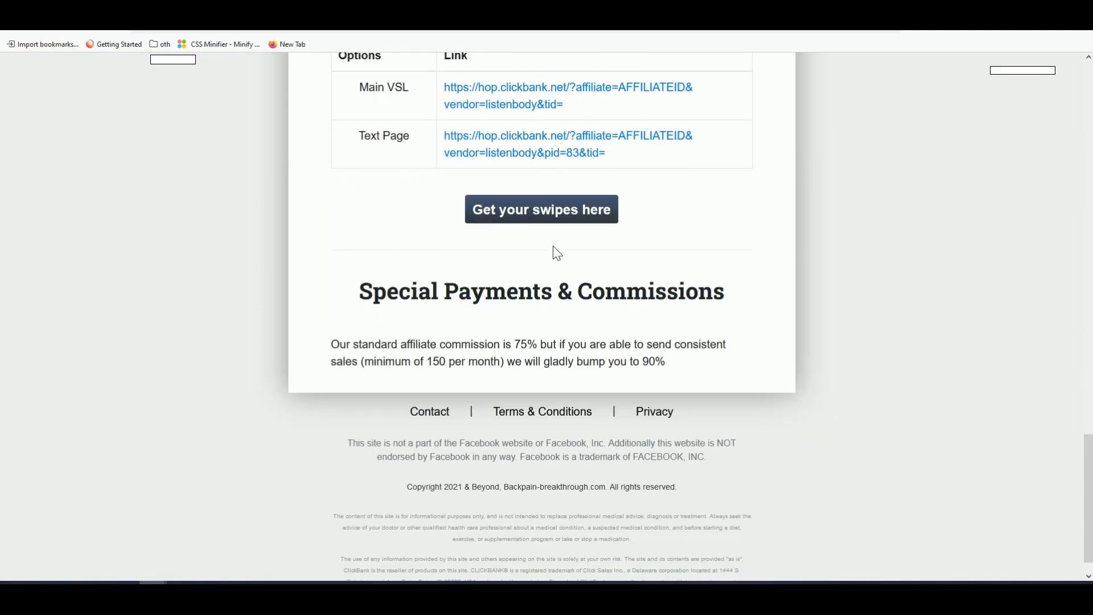
pyautogui.scroll(1, 496, 271)
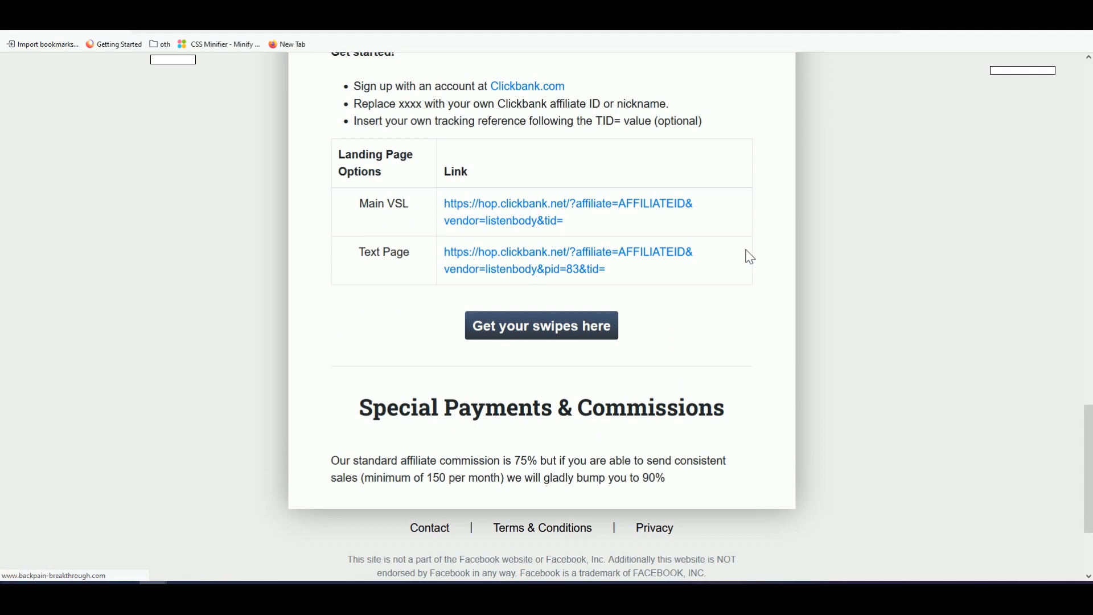
pyautogui.click(716, 250)
# Save the image of the doctor with a patient from the text sales page as s3-img.png.
pyautogui.scroll(-20, 736, 261)
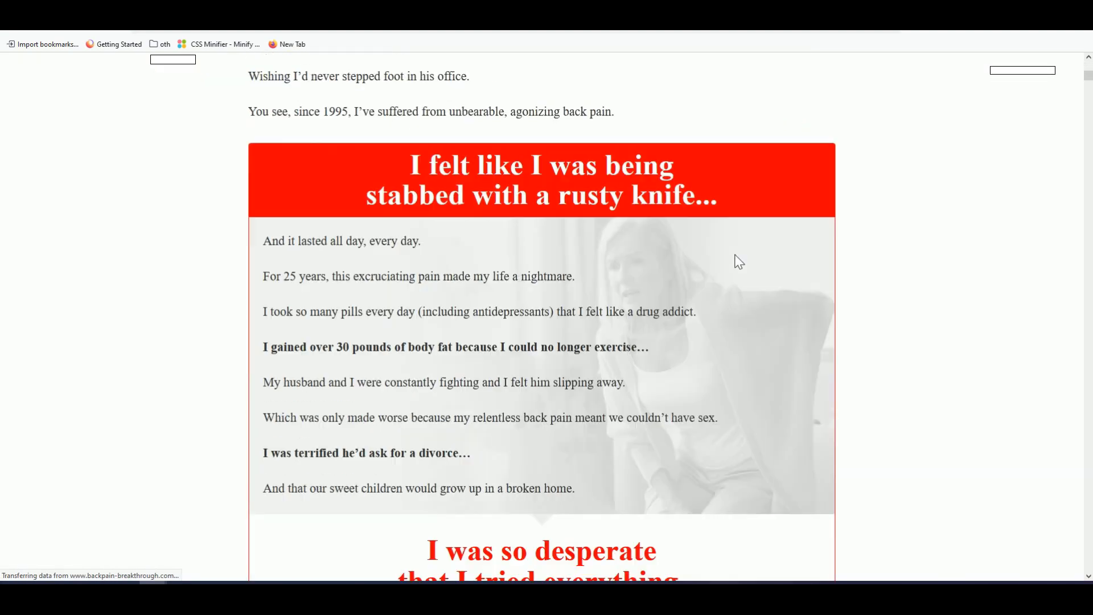
pyautogui.scroll(-2, 321, 365)
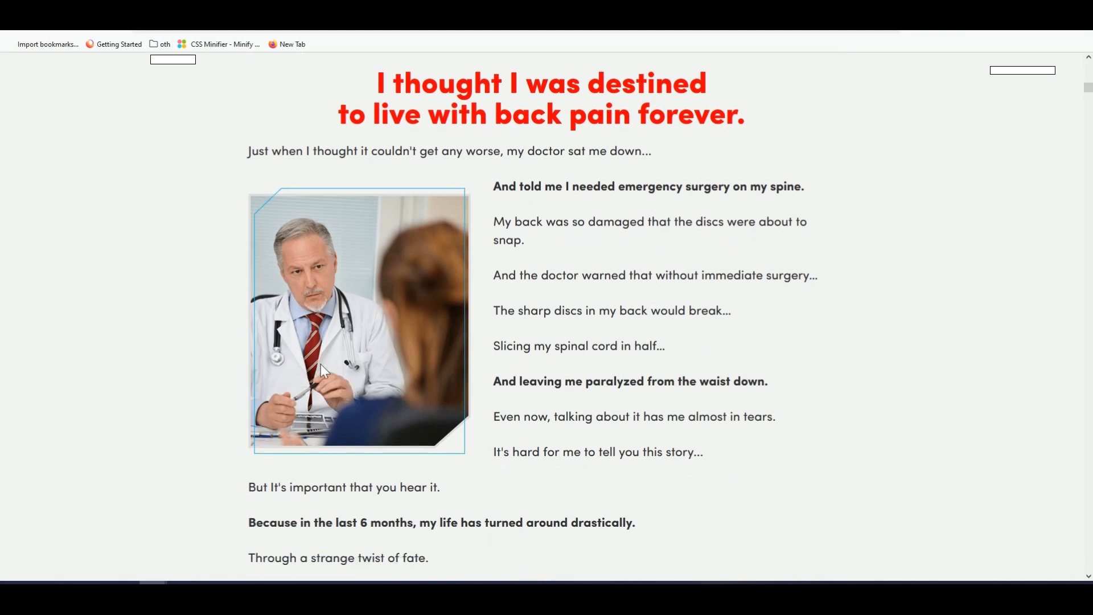
pyautogui.rightClick(355, 302)
pyautogui.click(396, 331)
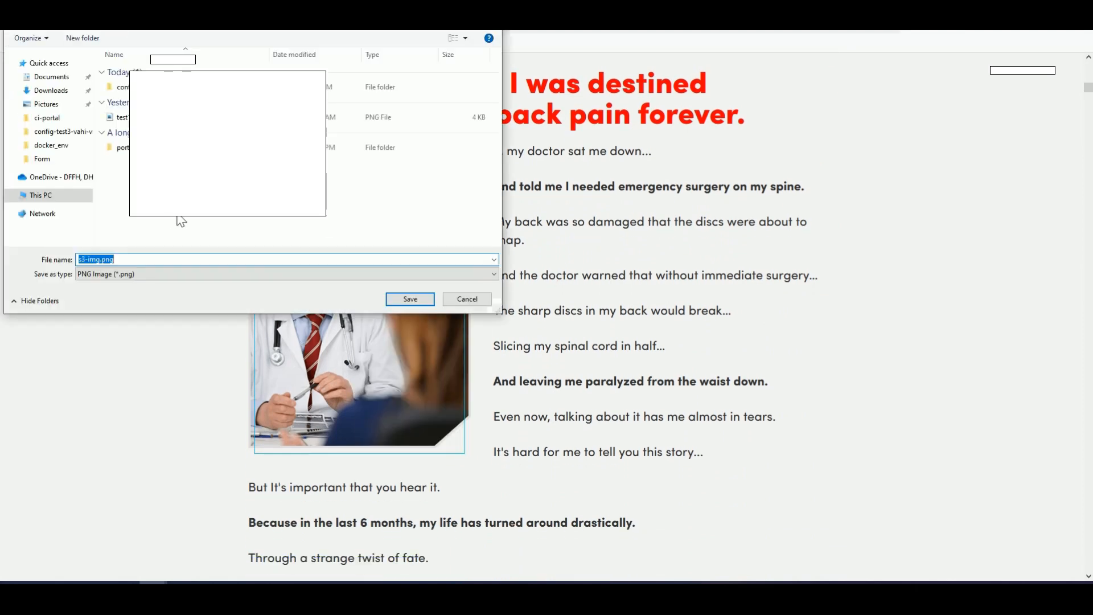
pyautogui.click(410, 299)
# Save the image of the smiling woman in a dress from the text sales page as s5-img1.png.
pyautogui.scroll(-1, 620, 267)
pyautogui.scroll(-15, 620, 267)
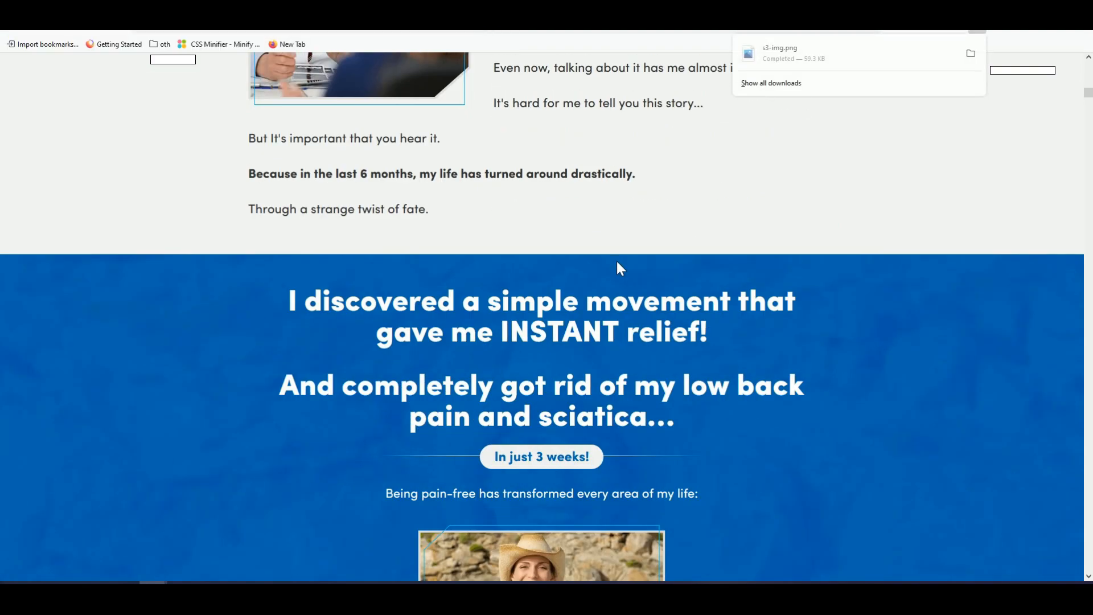
pyautogui.scroll(-5, 619, 266)
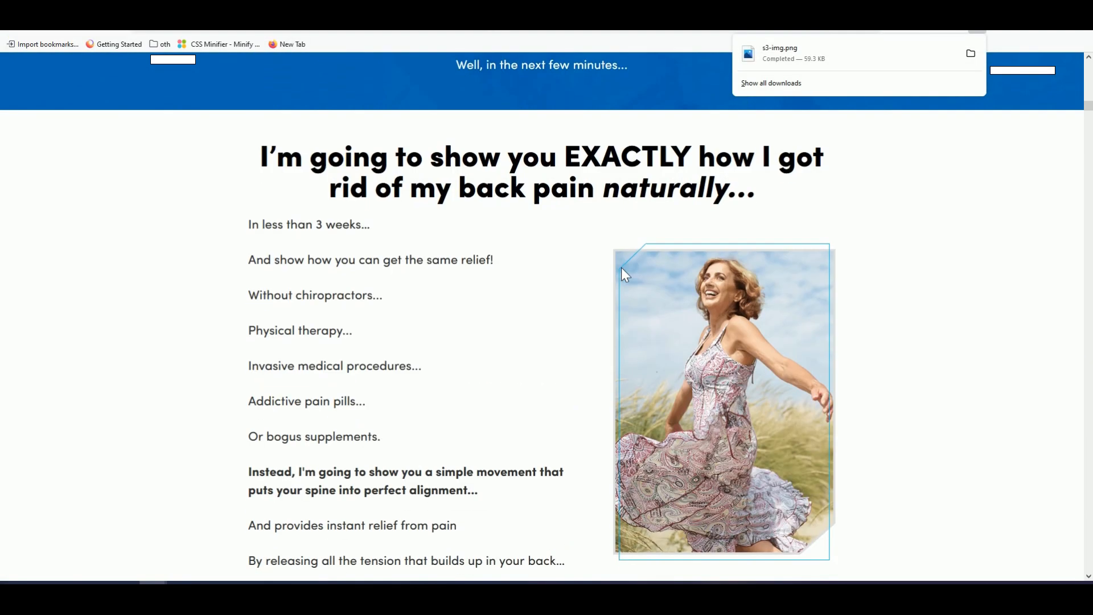
pyautogui.rightClick(685, 292)
pyautogui.click(746, 321)
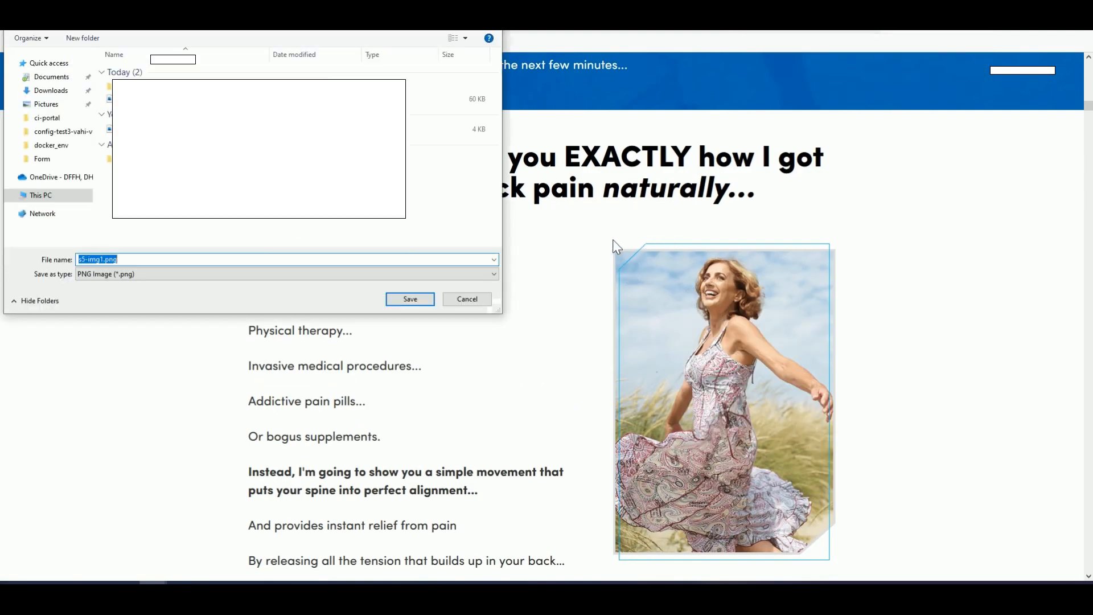
pyautogui.click(408, 298)
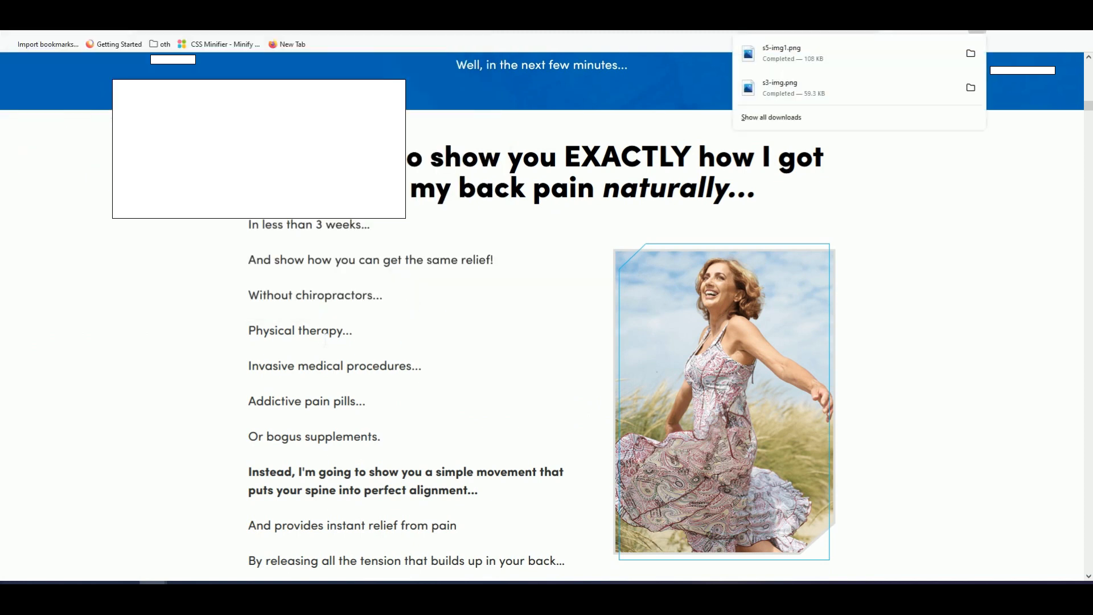
pyautogui.click(458, 228)
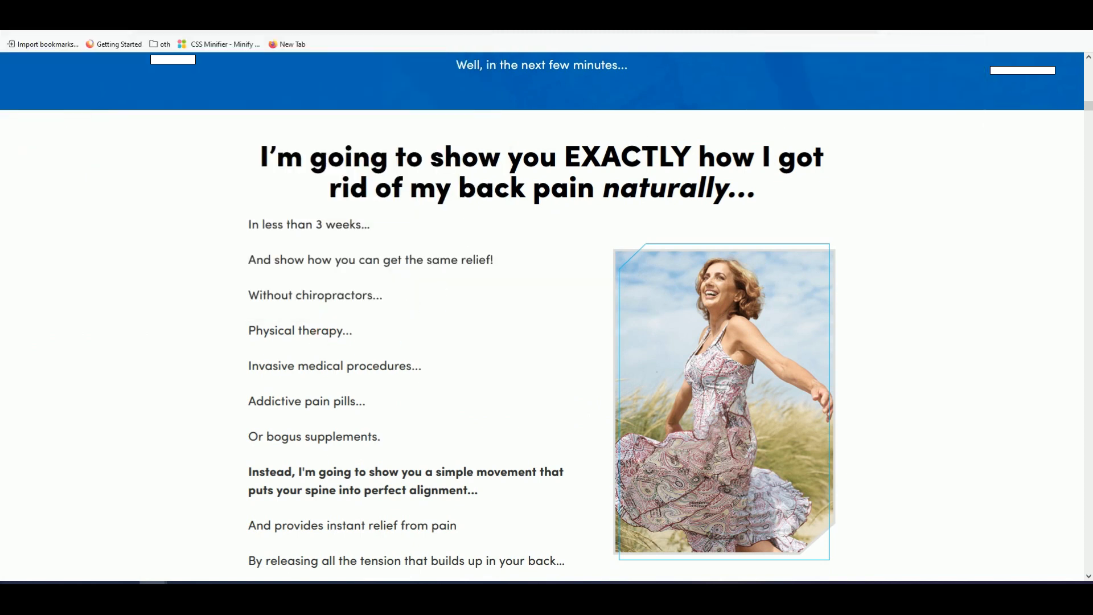
# Return to ThePagePro, open its image manager and upload s3-img.png.
pyautogui.click(688, 9)
pyautogui.moveTo(1089, 271); pyautogui.dragTo(1089, 117)
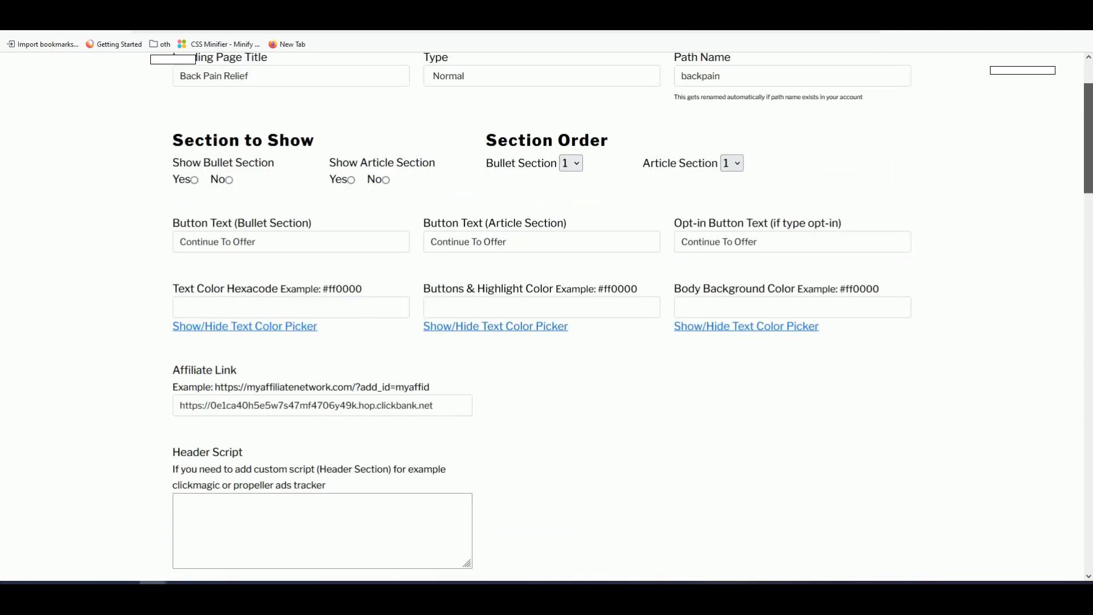
pyautogui.click(301, 90)
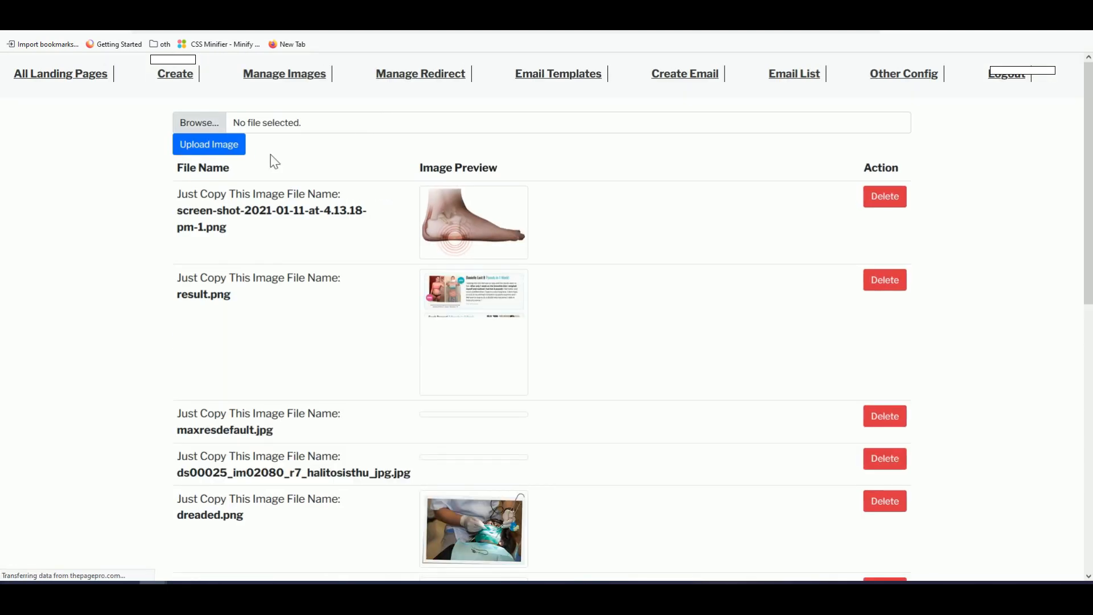
pyautogui.click(271, 131)
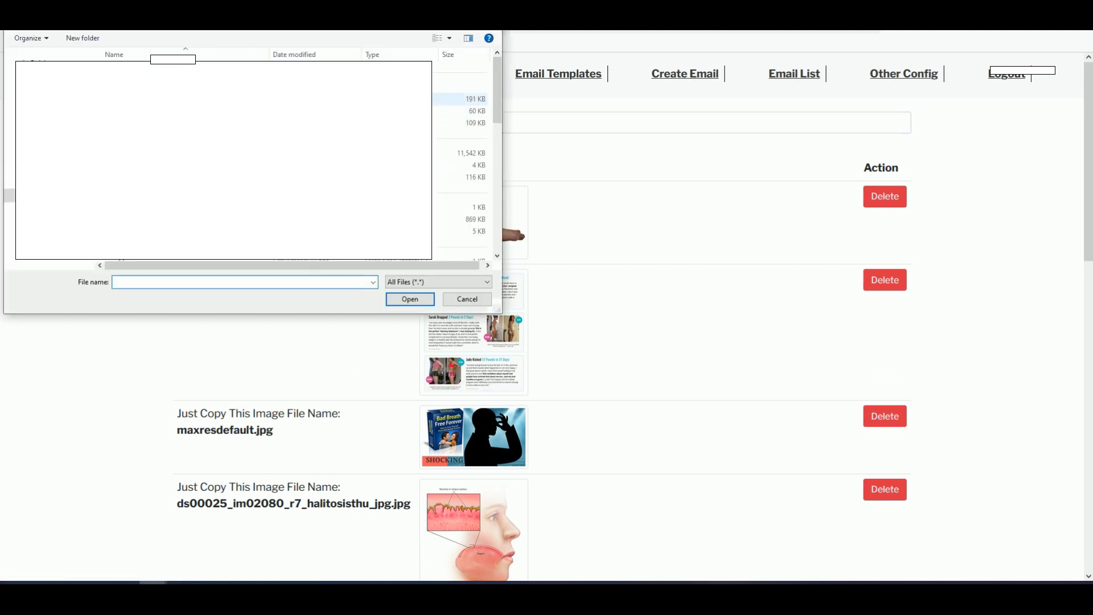
pyautogui.doubleClick(228, 111)
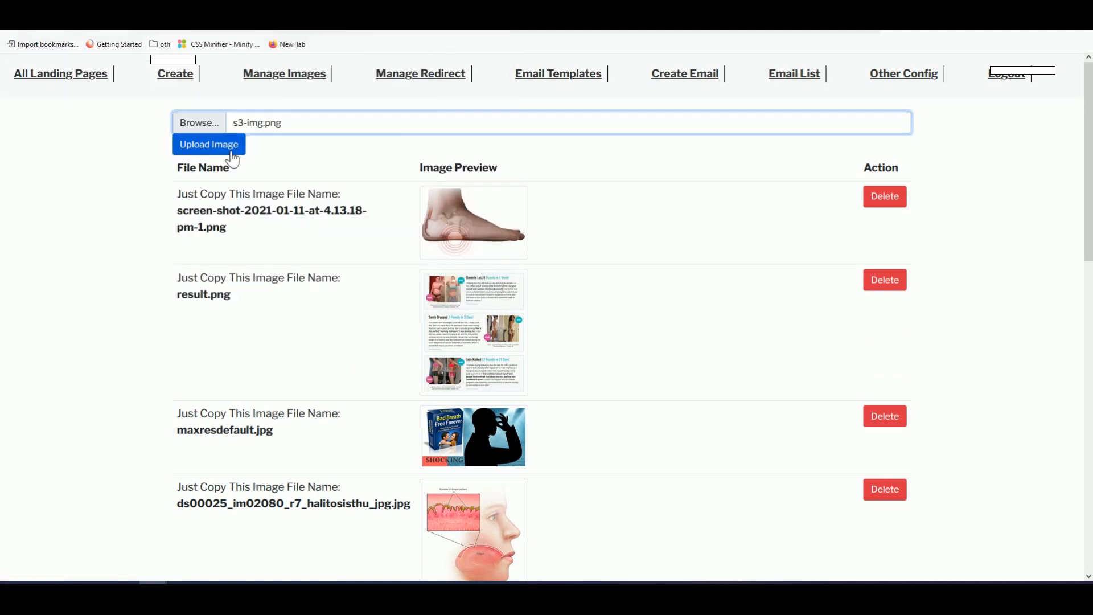
pyautogui.click(230, 150)
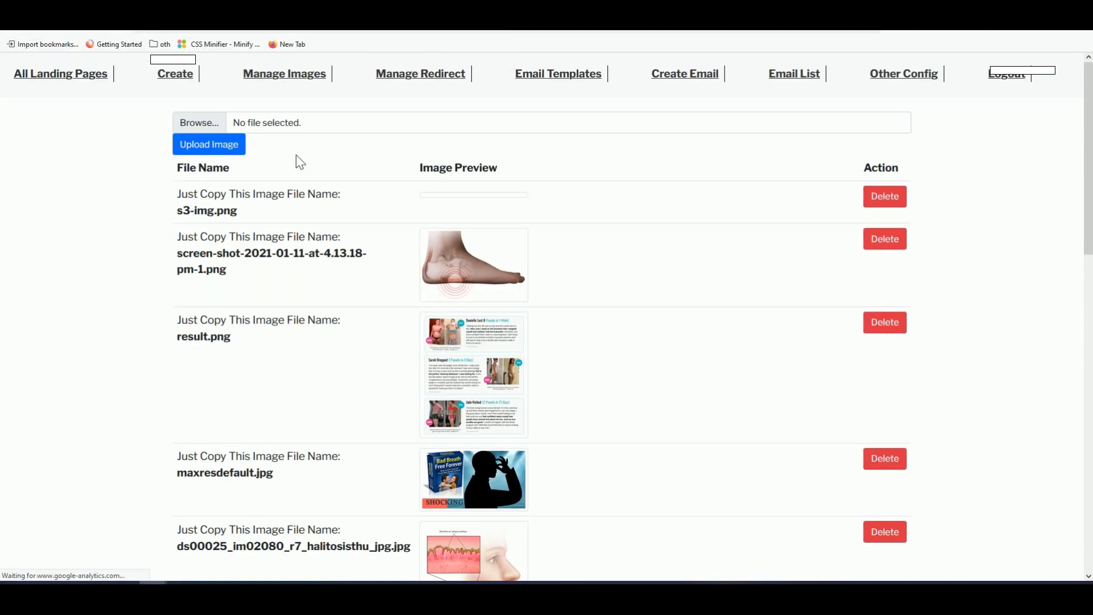
# Upload the second saved image, s5-img1.png, to the image manager.
pyautogui.click(267, 130)
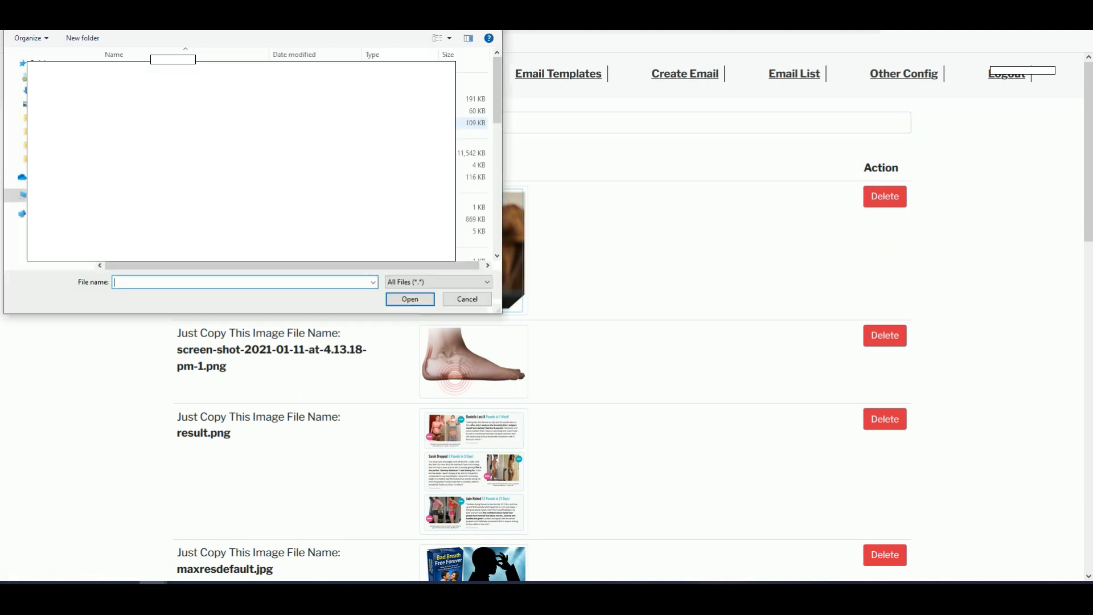
pyautogui.doubleClick(242, 122)
pyautogui.click(226, 150)
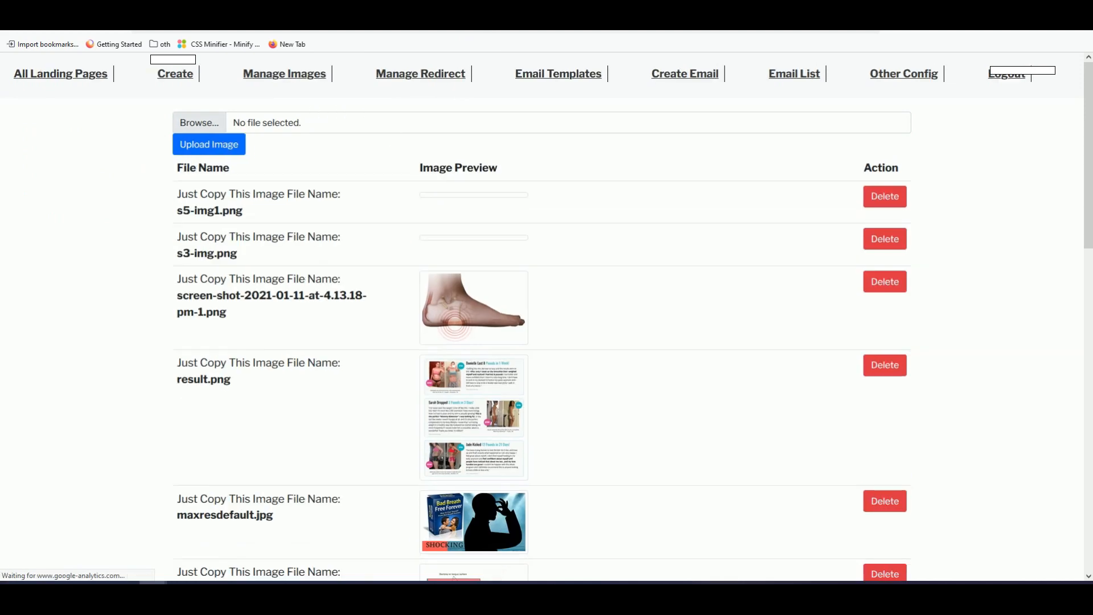
# Copy the file name s3-img.png from the image manager into the landing page's Bullet Section Image.
pyautogui.moveTo(250, 381); pyautogui.dragTo(178, 380)
pyautogui.hotkey('ctrl', 'c')
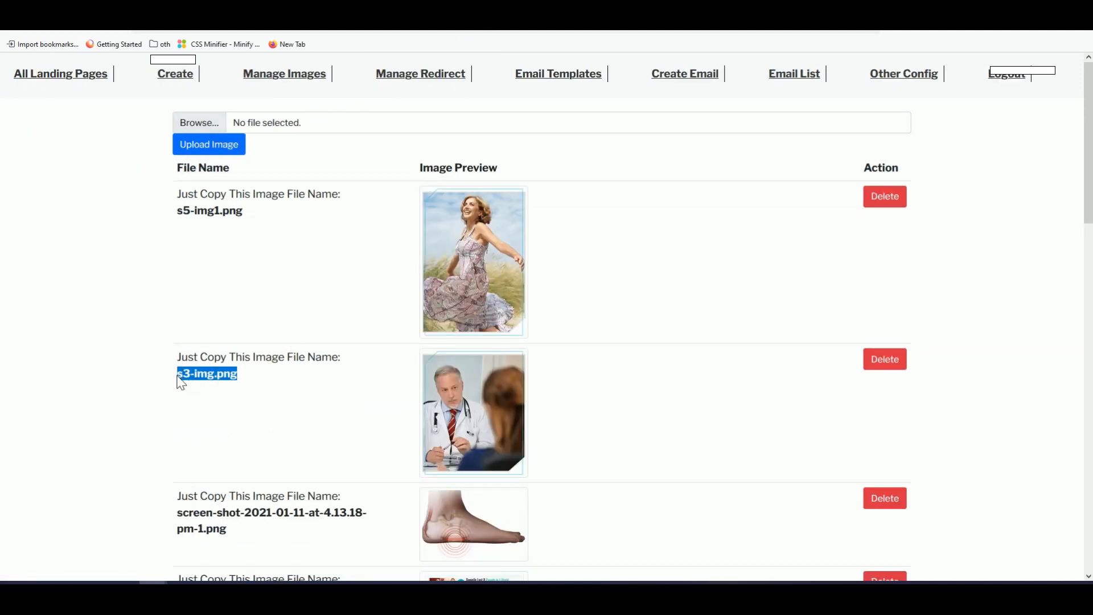
pyautogui.rightClick(192, 374)
pyautogui.click(242, 253)
pyautogui.click(194, 12)
pyautogui.scroll(-11, 256, 309)
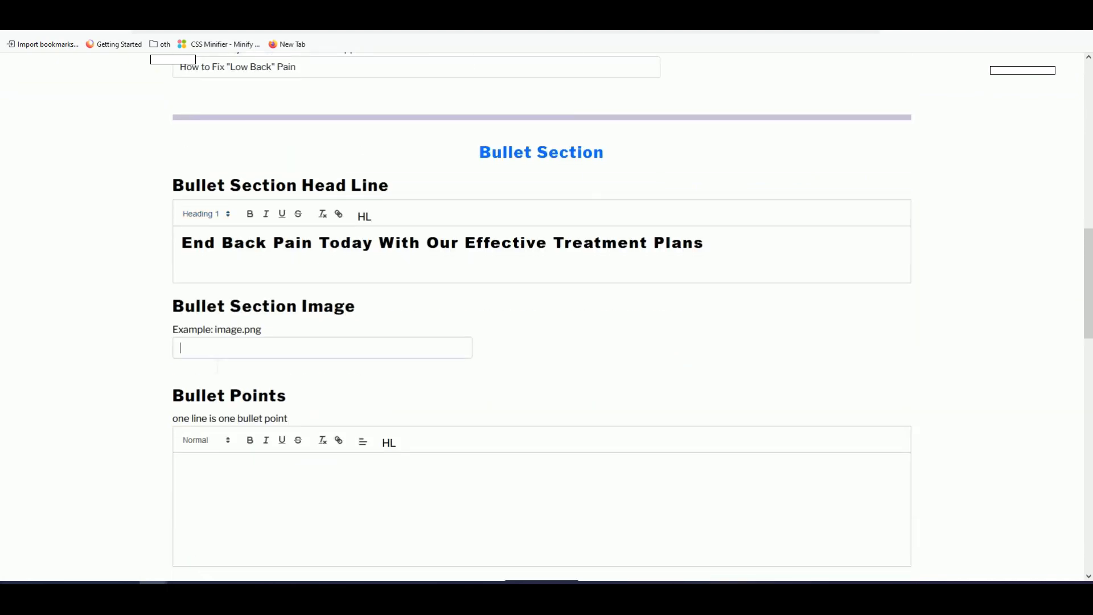
pyautogui.hotkey('ctrl', 'v')
# Review the check-marked bullet points on the Dentist Be Damned example page as a model for the empty Bullet Points text.
pyautogui.scroll(-2, 262, 381)
pyautogui.click(250, 384)
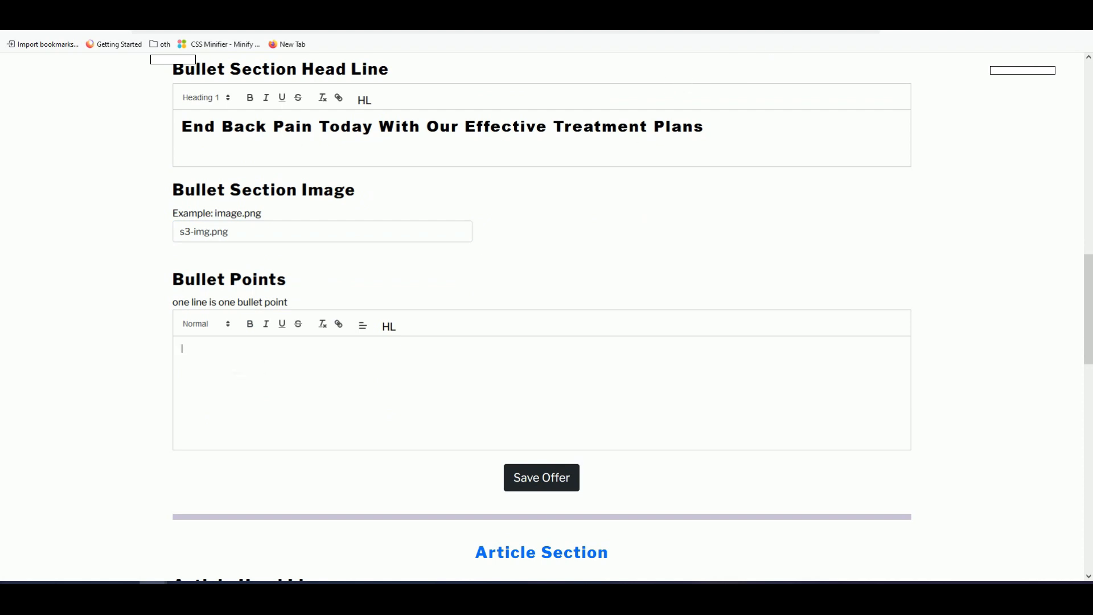
pyautogui.hotkey('ctrl', 'Tab')
pyautogui.scroll(-2, 570, 209)
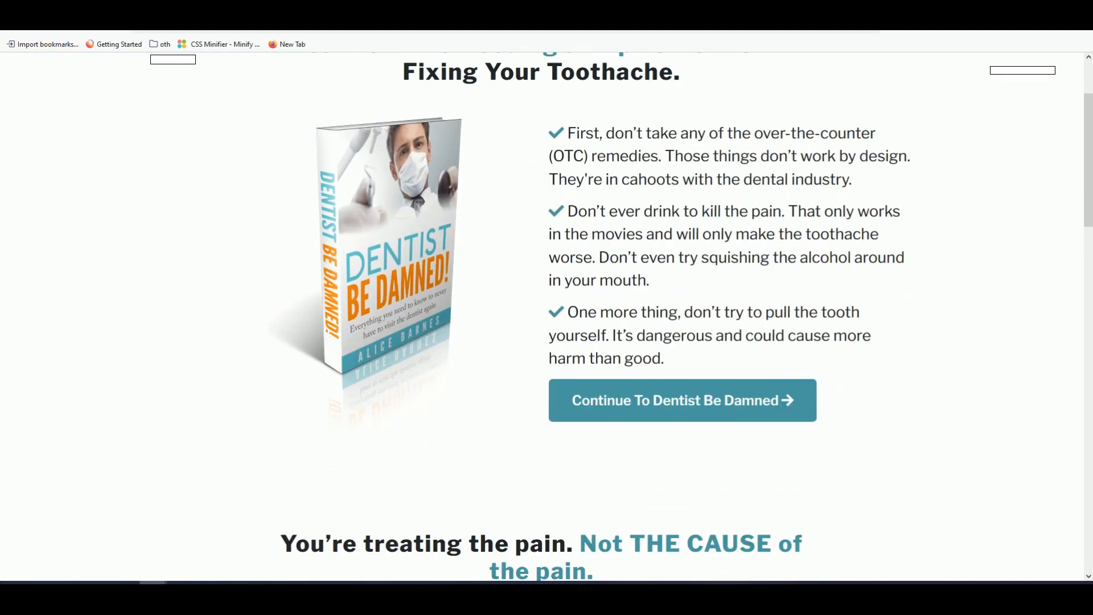
pyautogui.moveTo(676, 357); pyautogui.dragTo(556, 159)
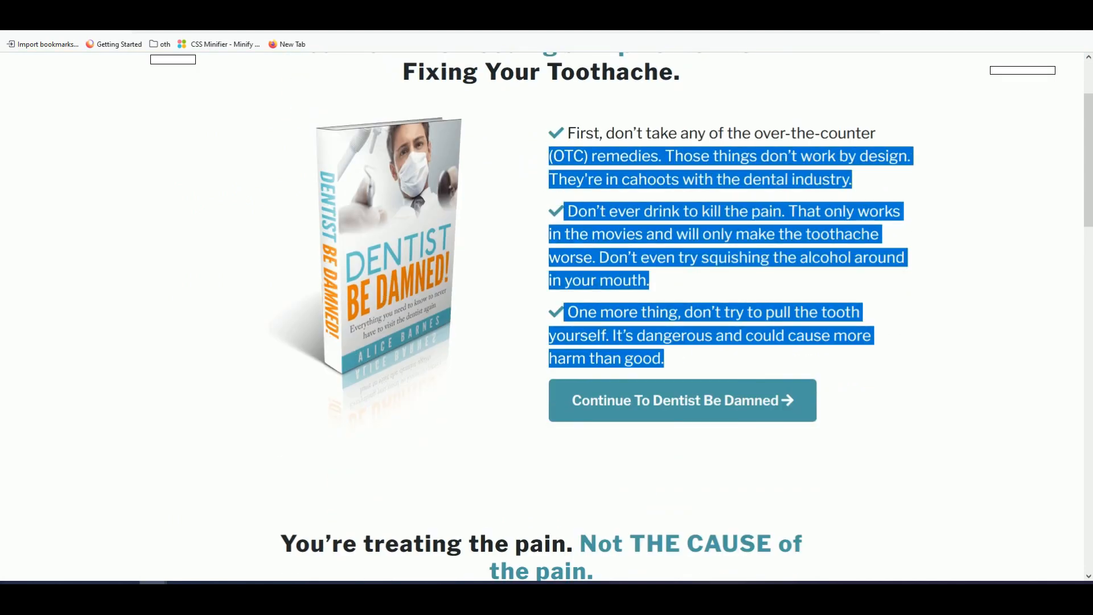
pyautogui.scroll(2, 583, 194)
pyautogui.click(576, 254)
pyautogui.moveTo(570, 252); pyautogui.dragTo(661, 328)
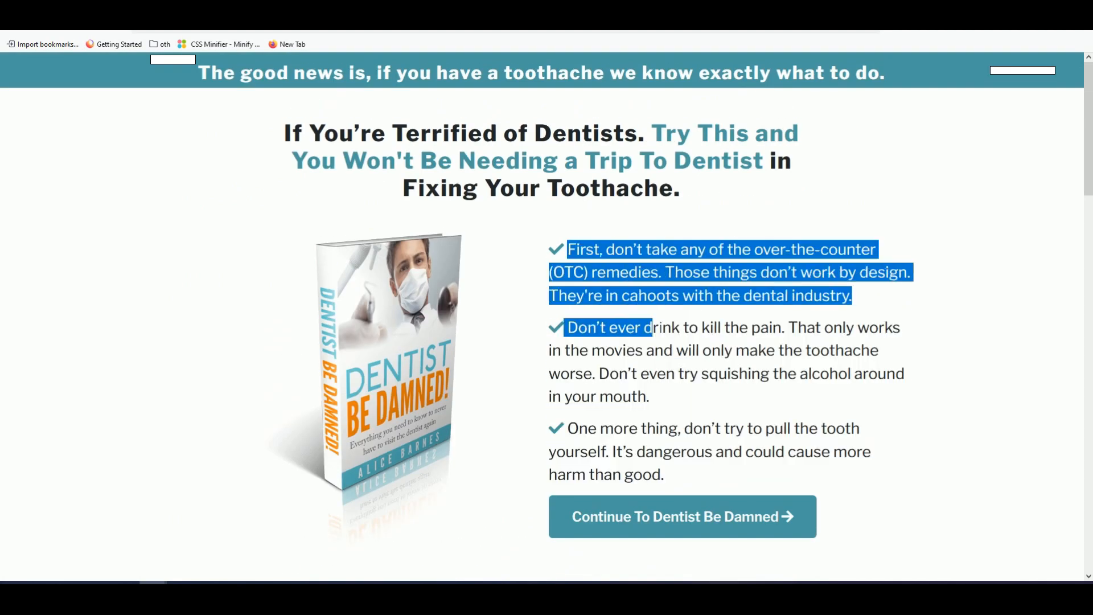
pyautogui.click(662, 329)
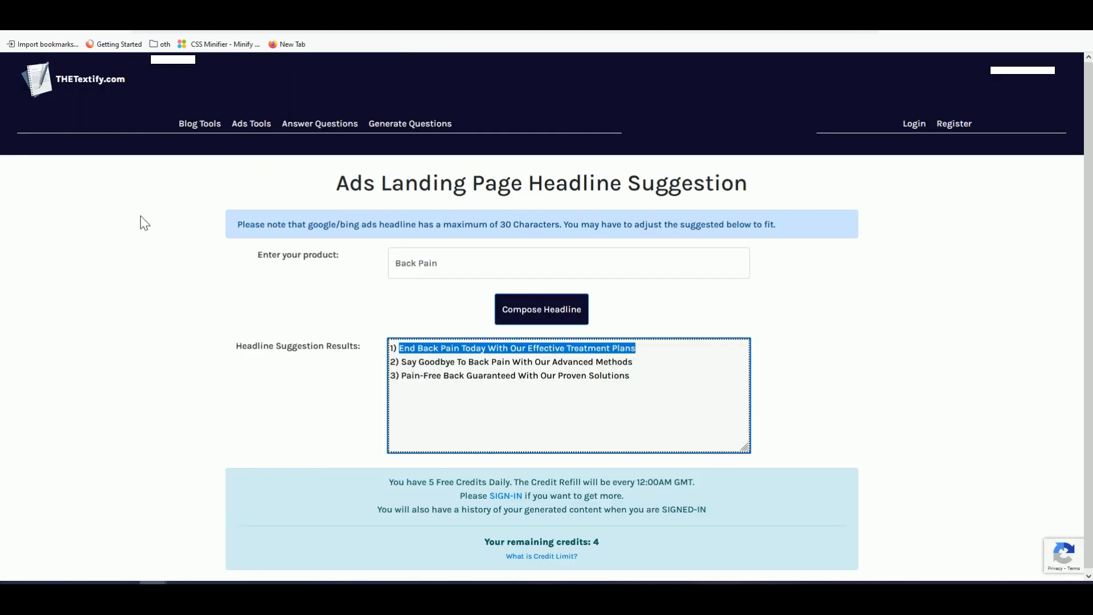
# Open the blog outline generator in THETextify and create an outline for the topic "back pain".
pyautogui.click(144, 222)
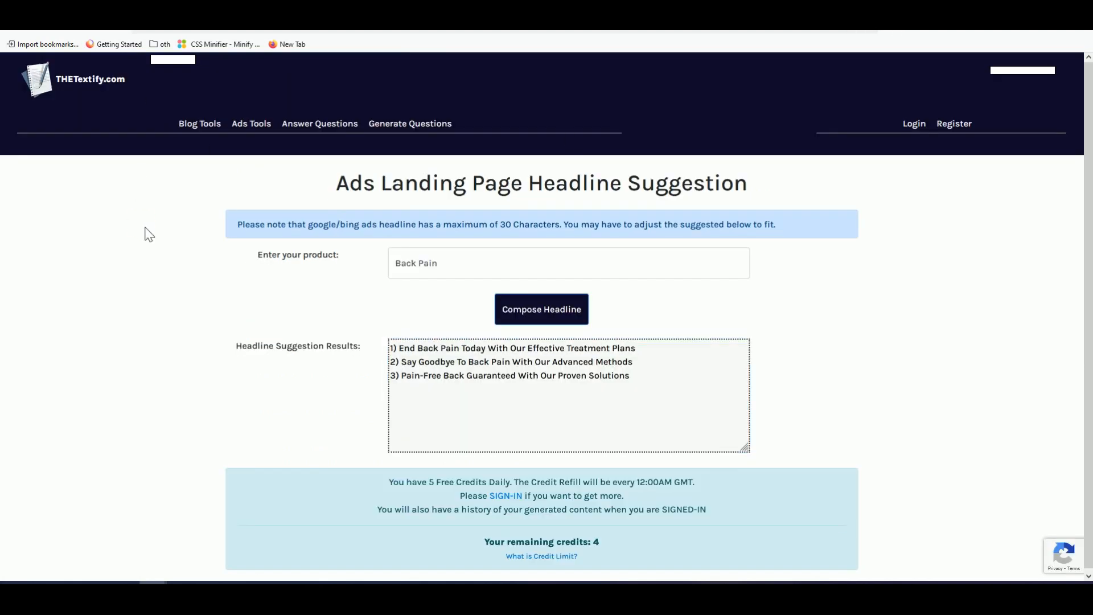
pyautogui.click(208, 127)
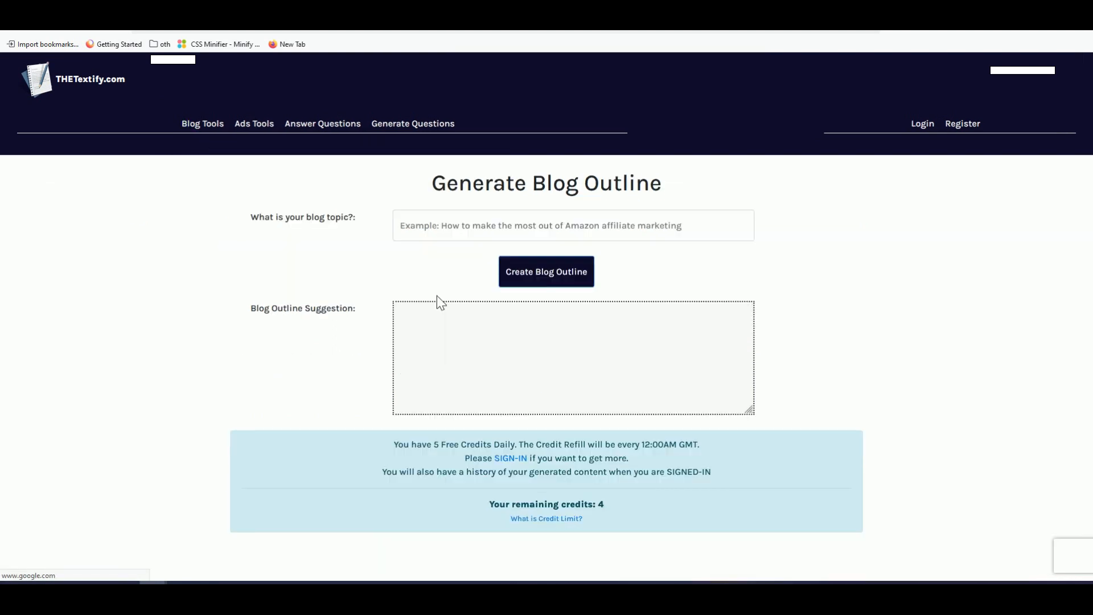
pyautogui.click(440, 228)
pyautogui.write('back pain')
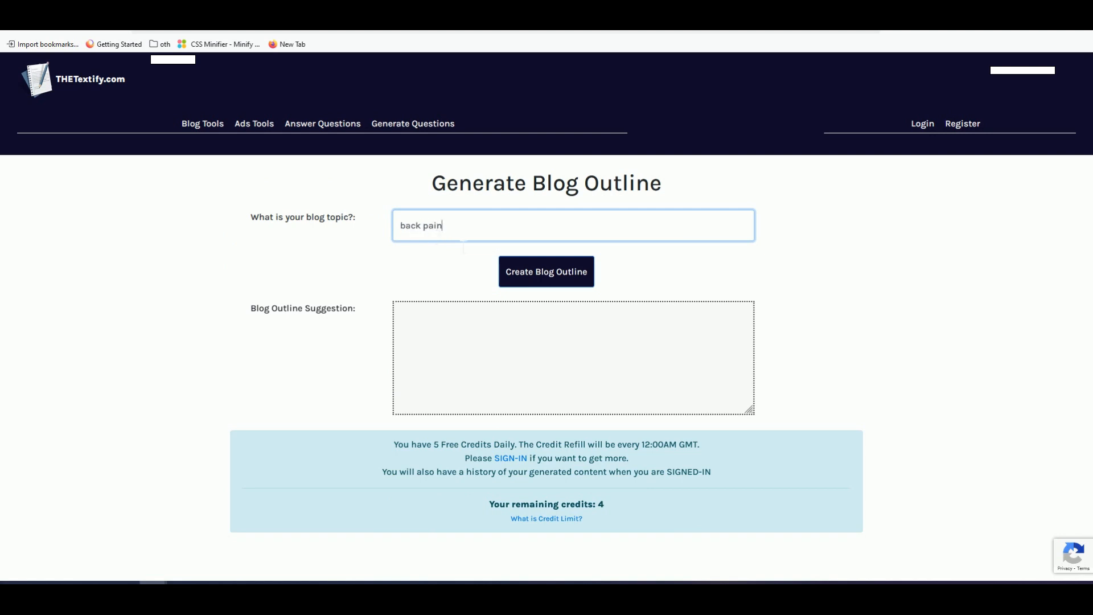
pyautogui.click(532, 268)
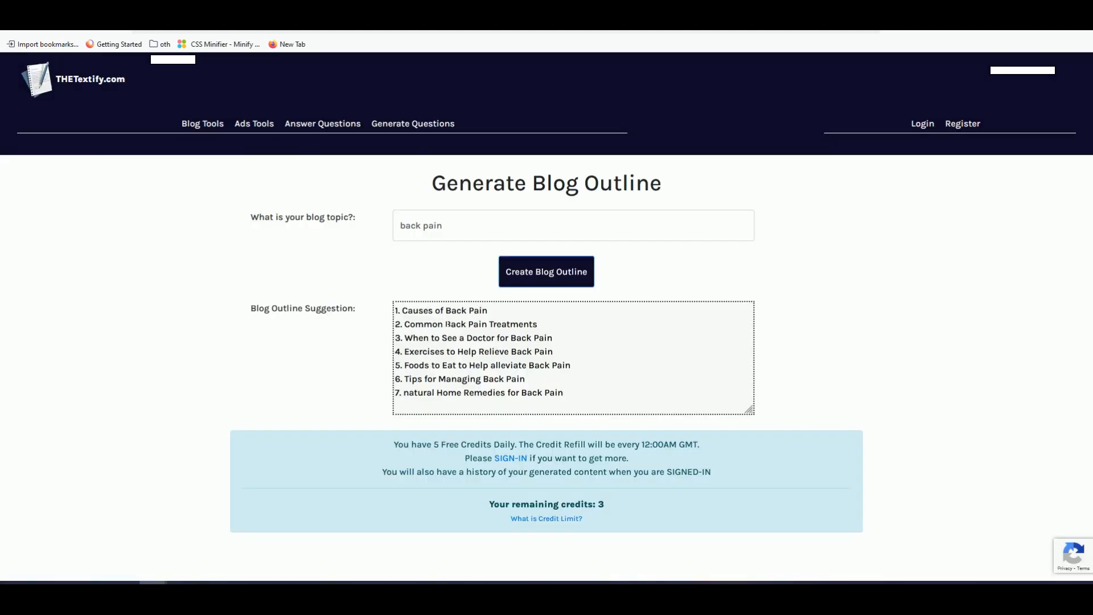
# Copy the first three outline suggestions into the landing page's Bullet Points in ThePagePro.
pyautogui.click(497, 329)
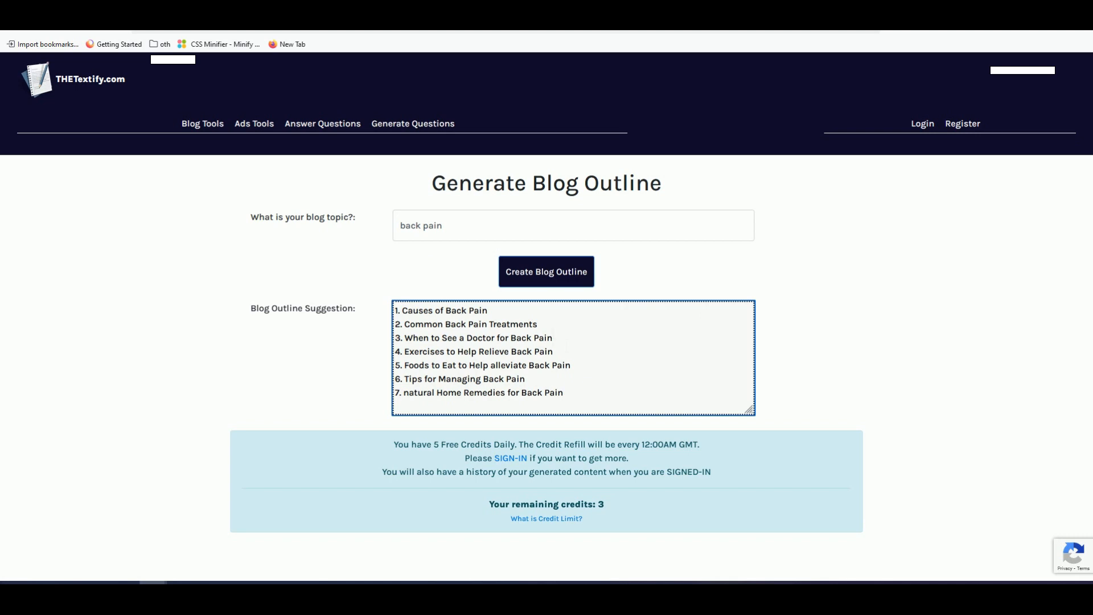
pyautogui.moveTo(553, 338); pyautogui.dragTo(402, 315)
pyautogui.rightClick(423, 316)
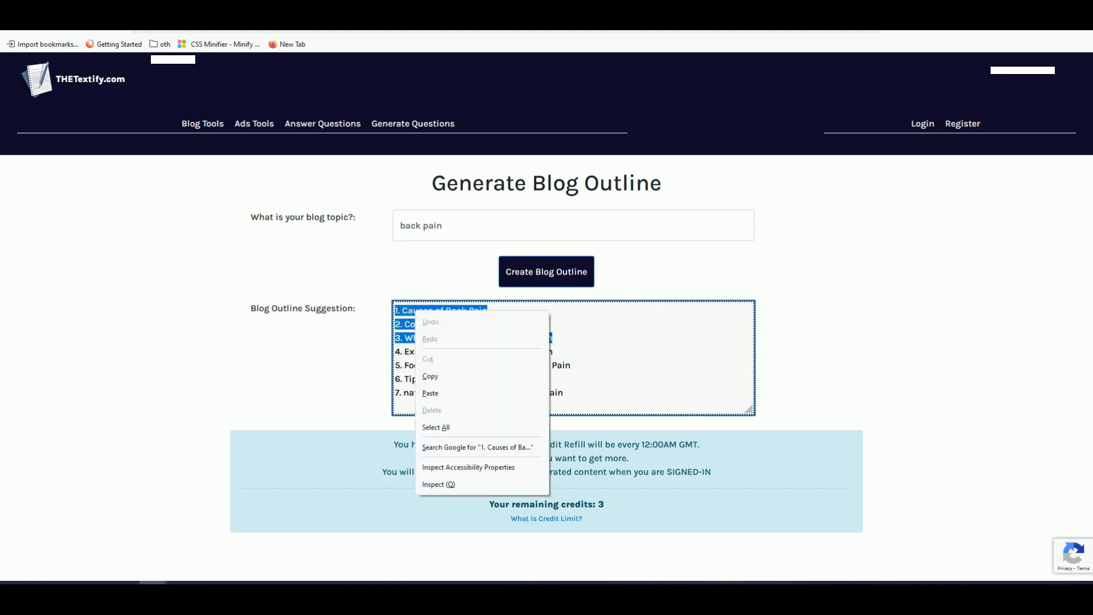
pyautogui.click(441, 372)
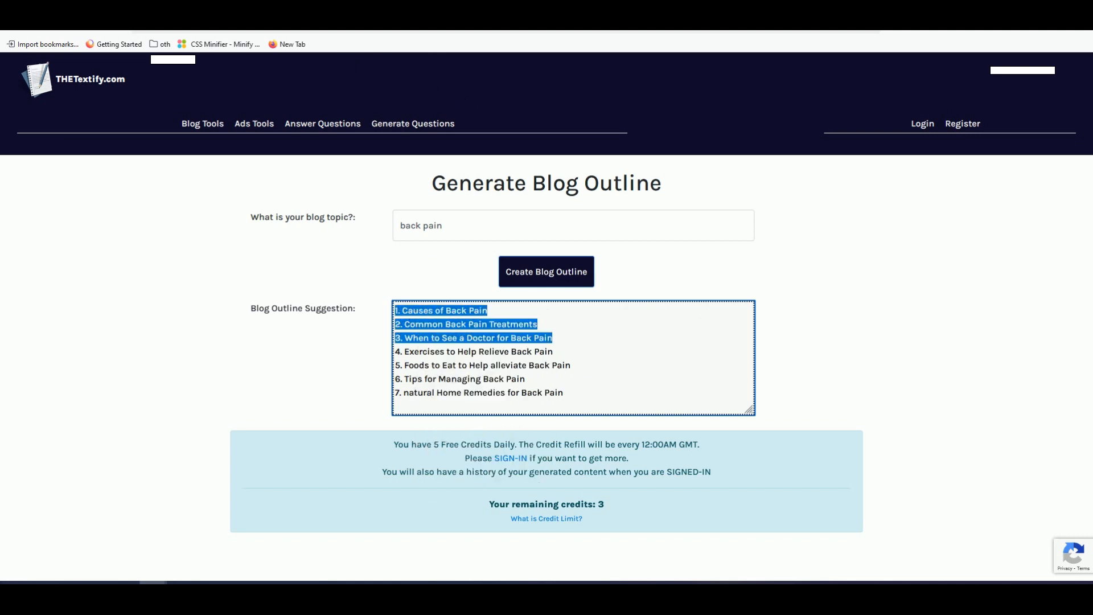
pyautogui.hotkey('ctrl', 'Tab')
pyautogui.hotkey('ctrl', 'v')
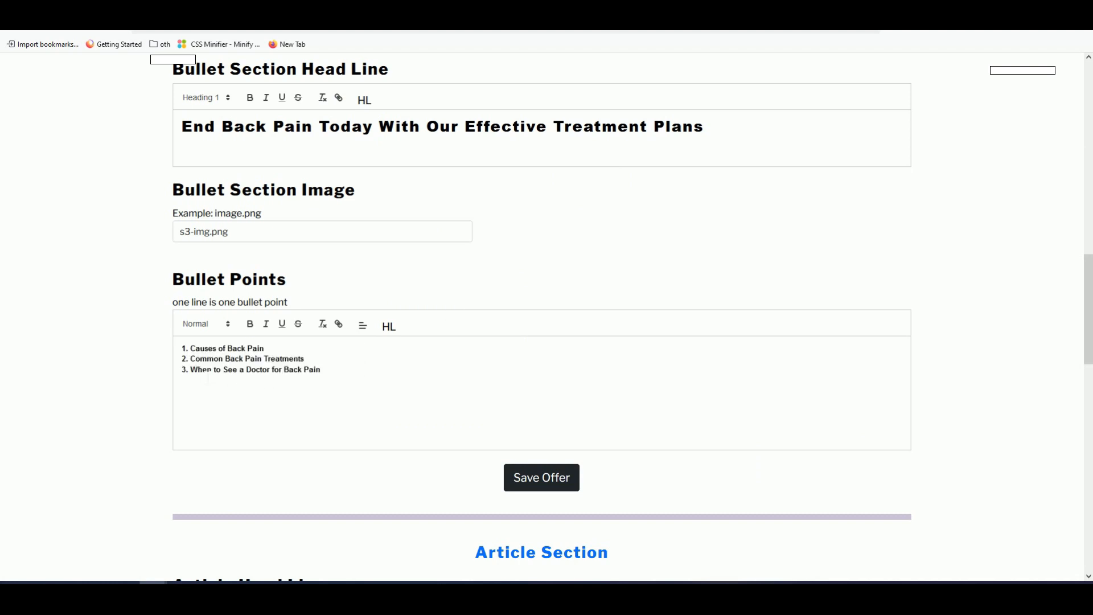
# Remove the leading numbers from the three bullet points.
pyautogui.hotkey('shift', 'Home')
pyautogui.press('BackSpace')
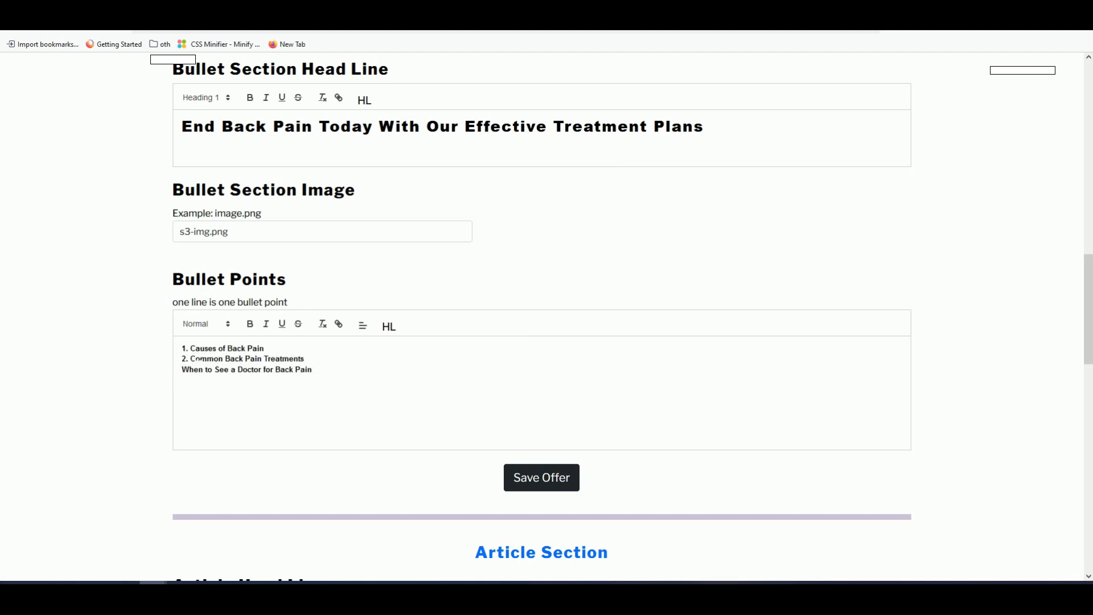
pyautogui.moveTo(190, 359); pyautogui.dragTo(181, 361)
pyautogui.press('BackSpace')
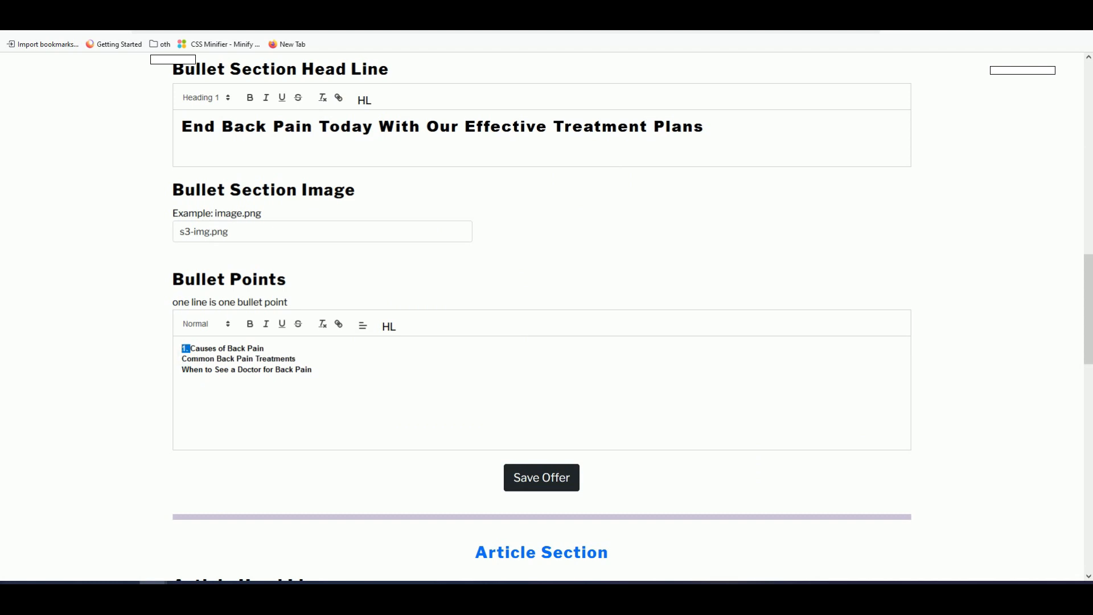
pyautogui.press('BackSpace')
# Go to the text sales page and copy the line "This natural movement only takes 30 seconds to perform...".
pyautogui.hotkey('ctrl', 'Tab')
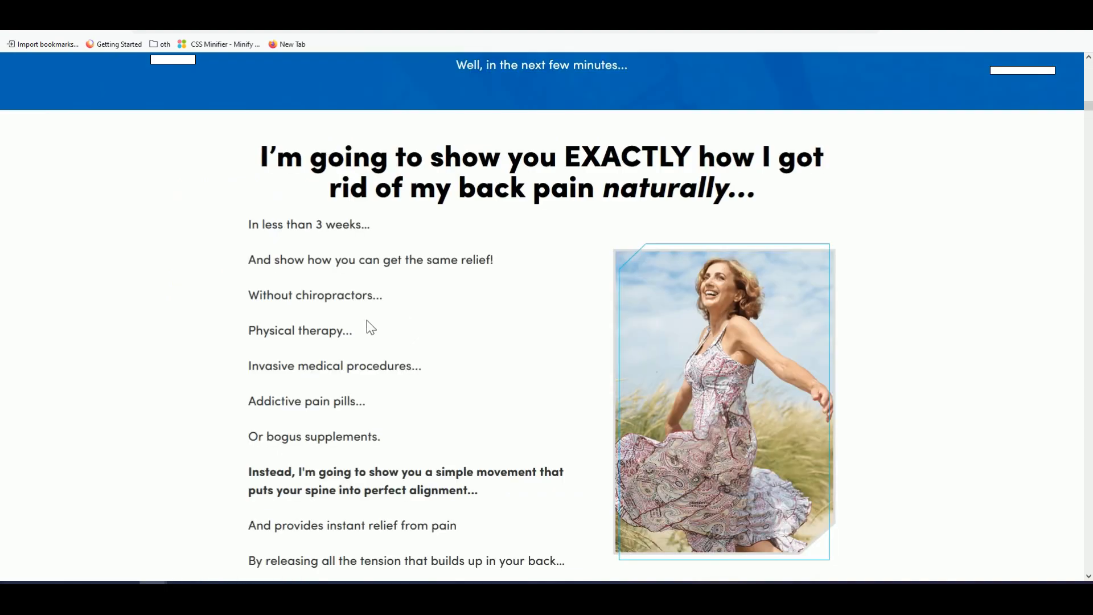
pyautogui.scroll(2, 270, 282)
pyautogui.scroll(-5, 284, 307)
pyautogui.scroll(5, 300, 337)
pyautogui.scroll(-4, 301, 337)
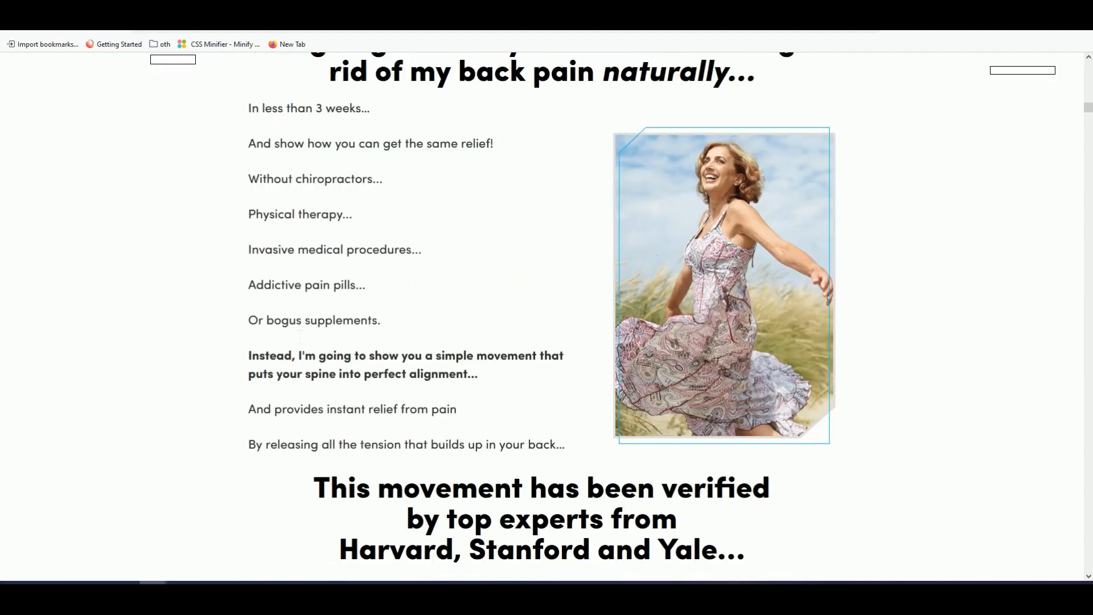
pyautogui.scroll(-4, 300, 337)
pyautogui.tripleClick(311, 478)
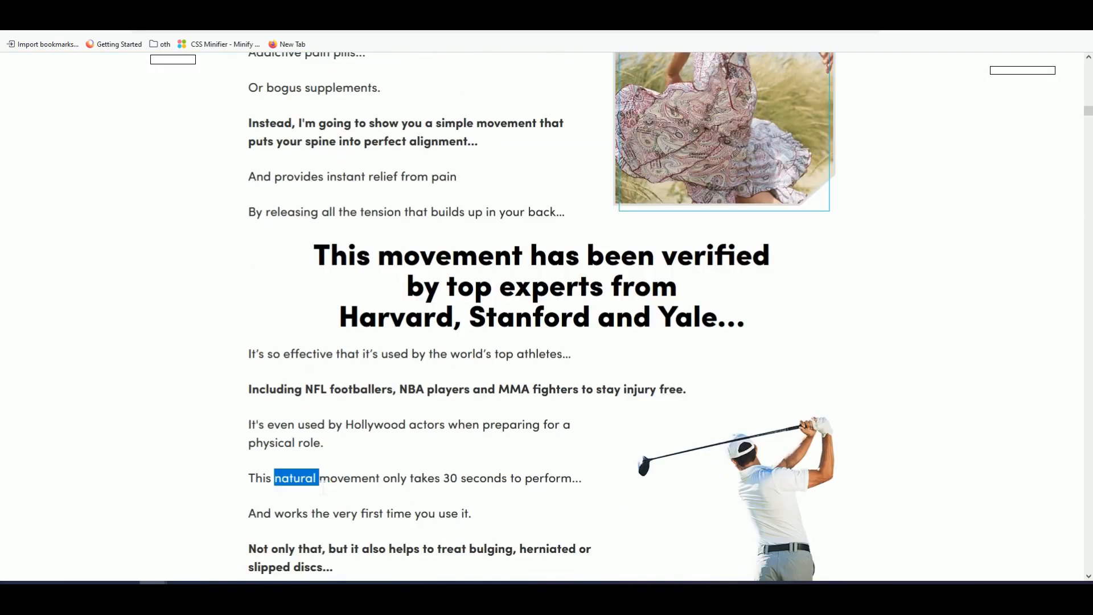
pyautogui.rightClick(317, 477)
pyautogui.click(332, 340)
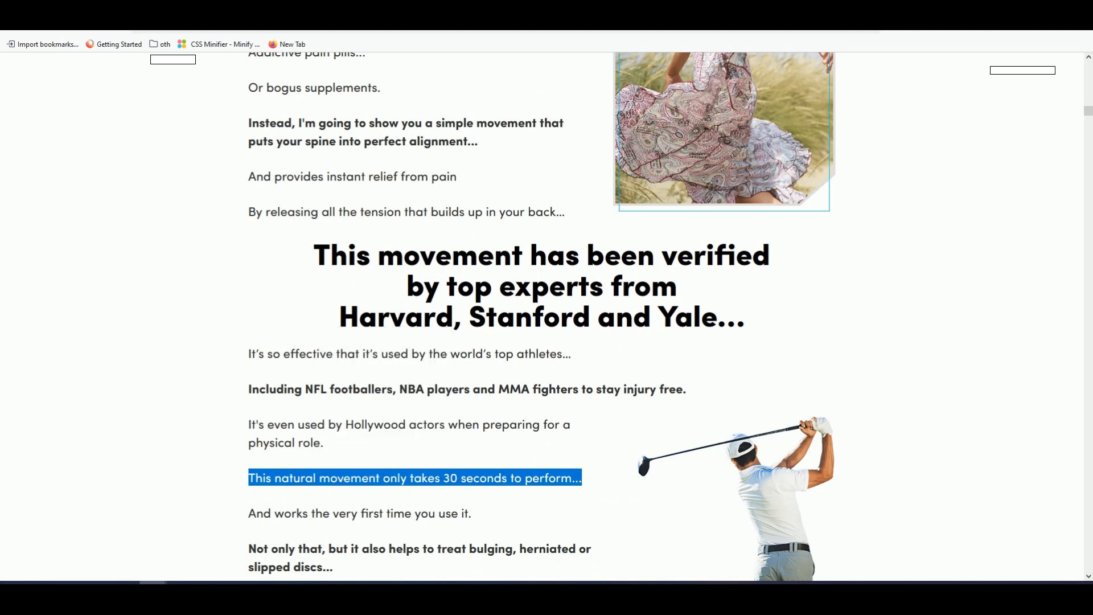
# Add the copied 30-second movement line as a fourth bullet point in ThePagePro and save the offer.
pyautogui.hotkey('ctrl', 'Tab')
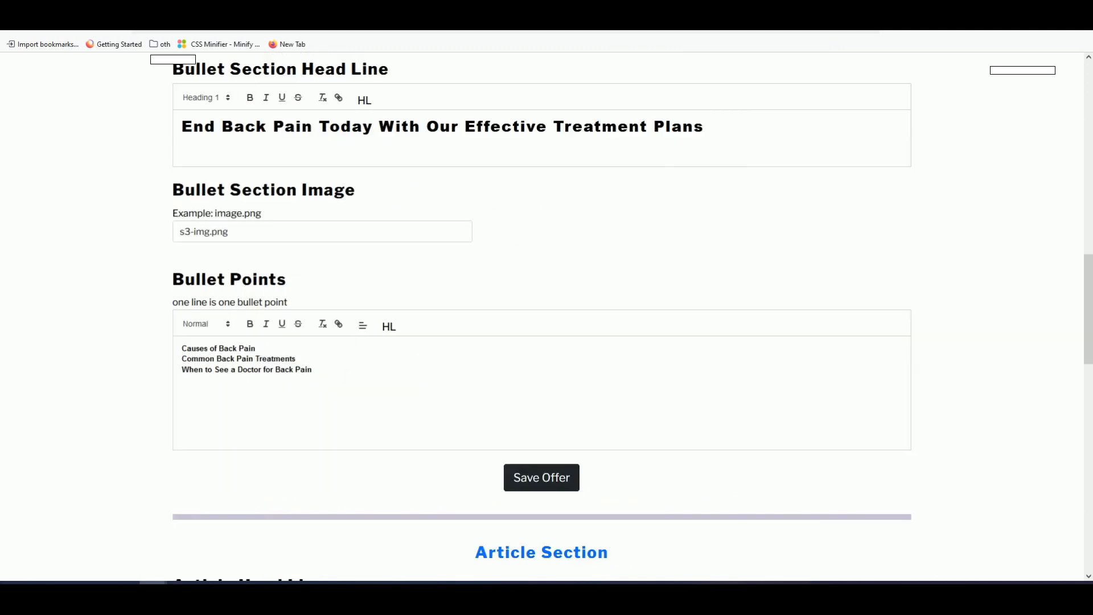
pyautogui.press('Return')
pyautogui.hotkey('ctrl', 'v')
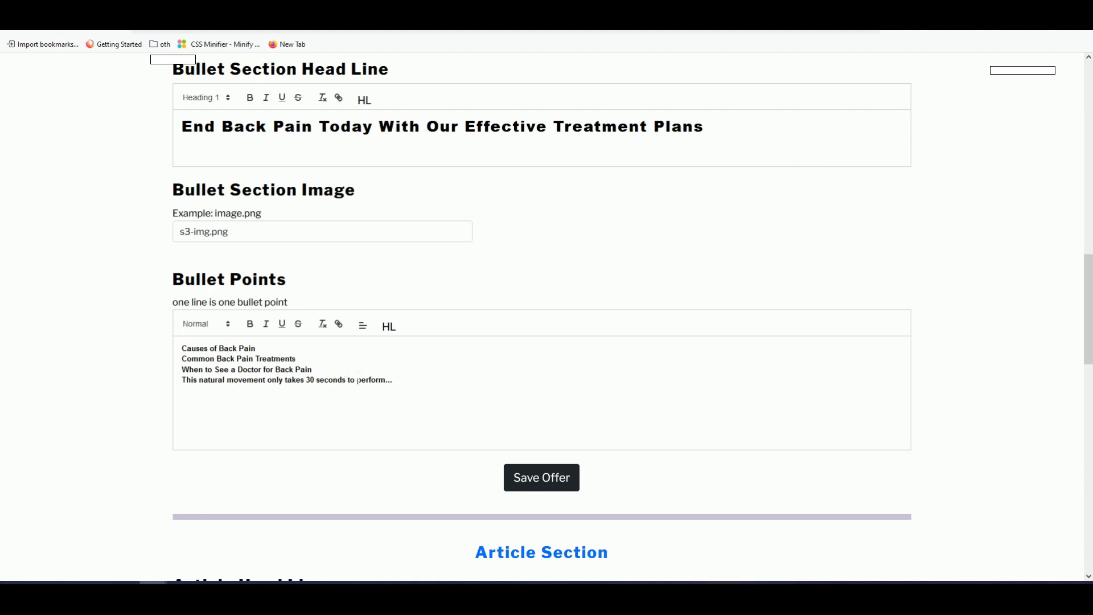
pyautogui.click(541, 480)
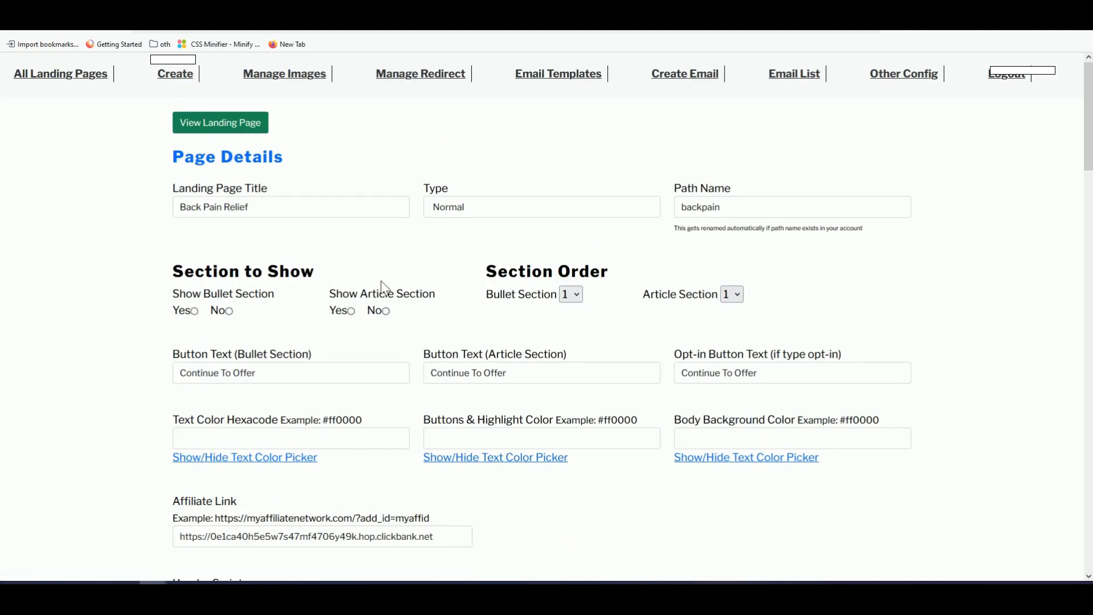
# Set both the bullet section and the article section to show, and save the offer.
pyautogui.click(194, 311)
pyautogui.click(350, 311)
pyautogui.scroll(-4, 364, 342)
pyautogui.click(547, 527)
# View the landing page to check its headline, image and bullet points, and return to the page editor.
pyautogui.scroll(3, 271, 304)
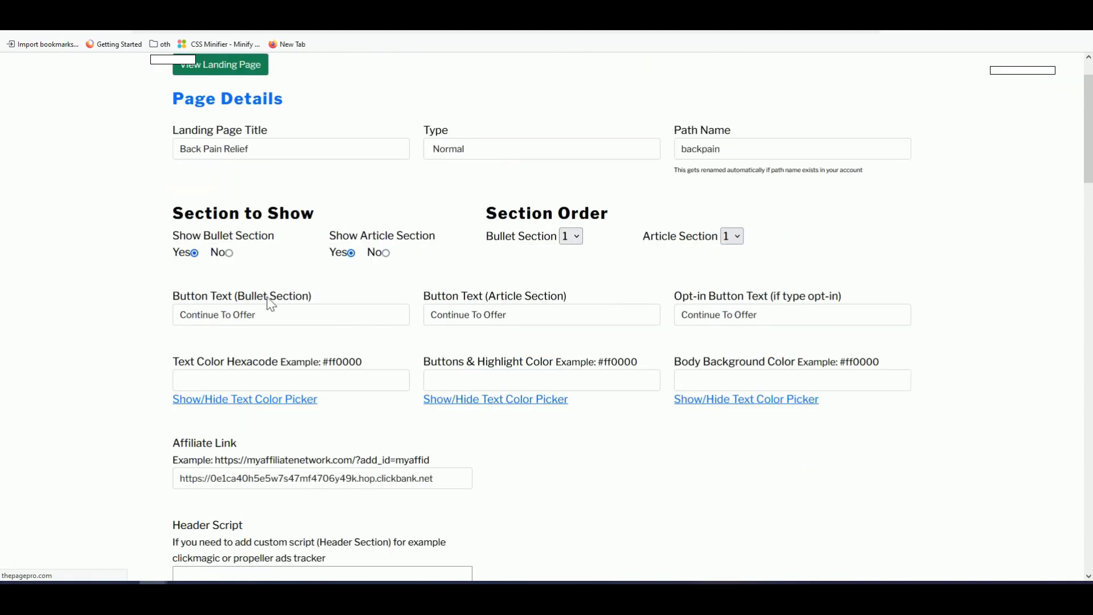
pyautogui.scroll(1, 270, 304)
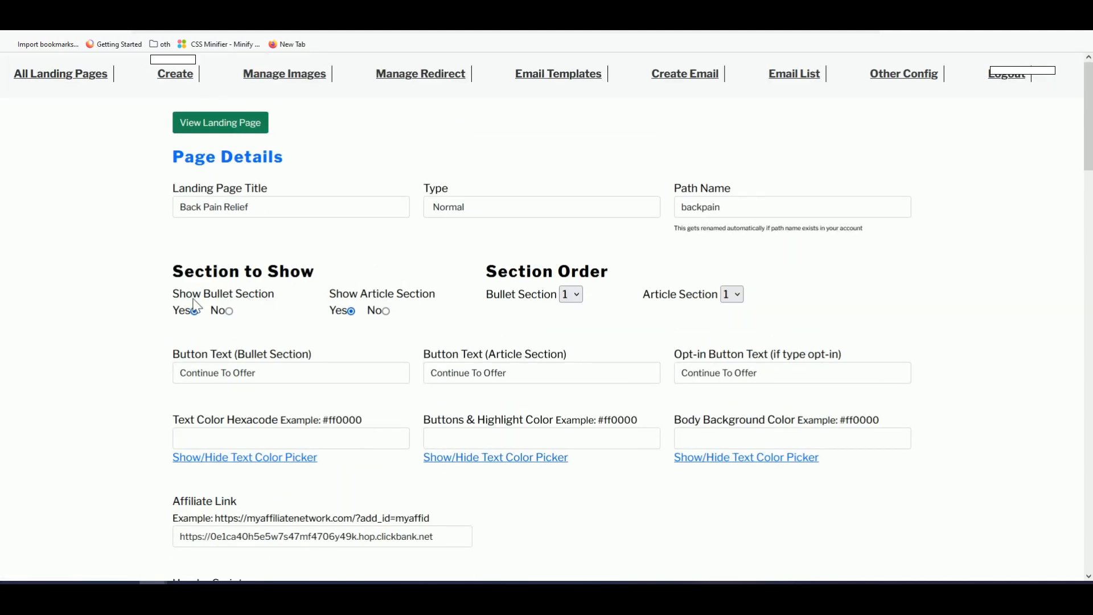
pyautogui.click(250, 125)
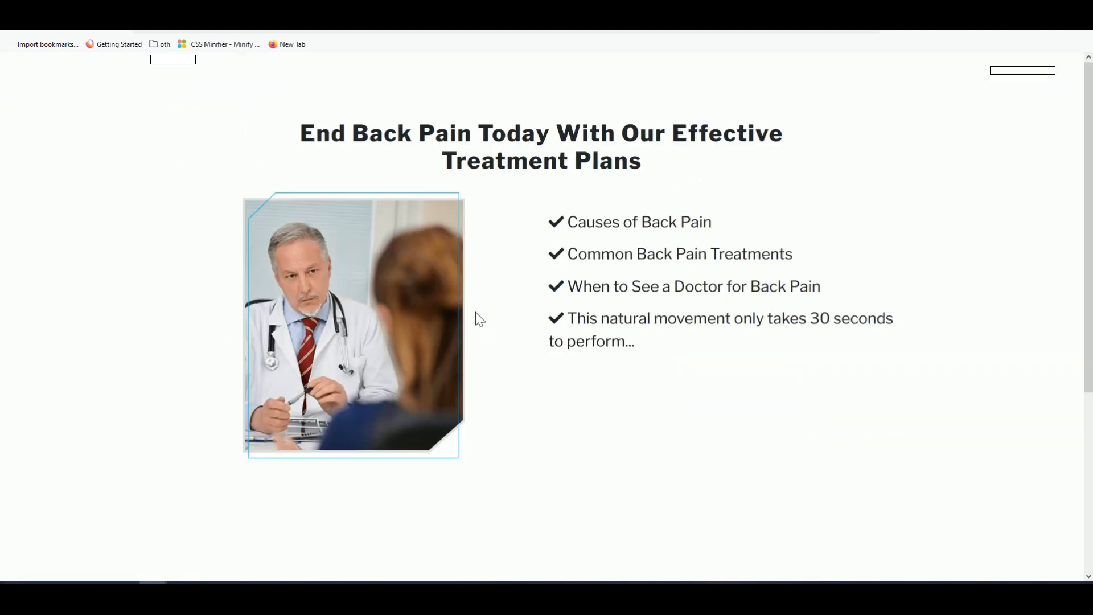
pyautogui.scroll(-3, 476, 313)
pyautogui.scroll(3, 484, 350)
pyautogui.click(12, 24)
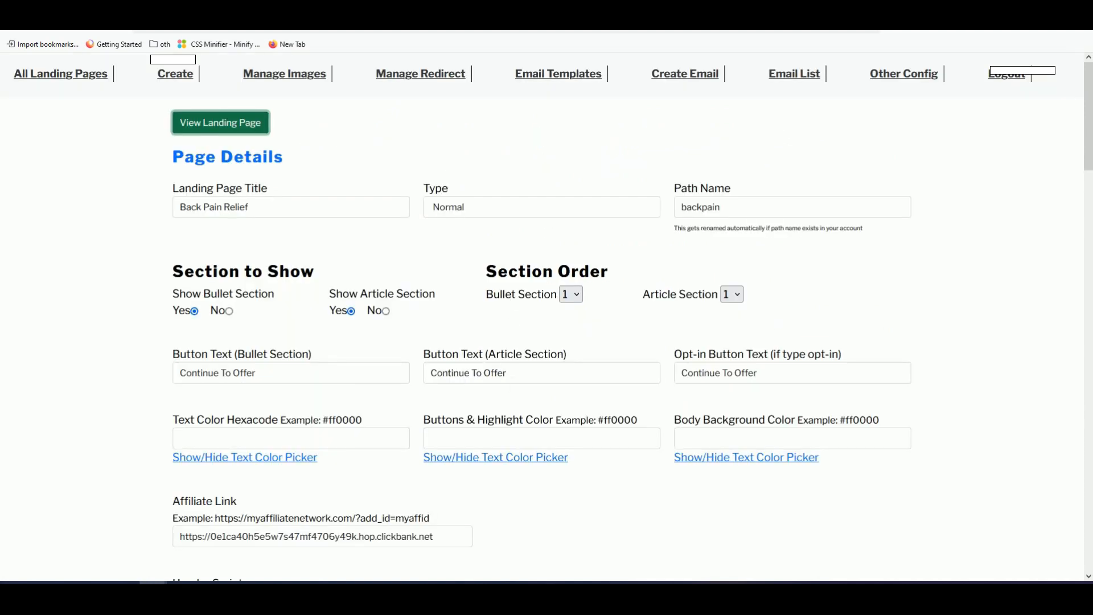
# Choose the blue #2b24f0 as the Buttons & Highlight Color, using the sales page's blue as reference.
pyautogui.scroll(-2, 493, 345)
pyautogui.click(494, 343)
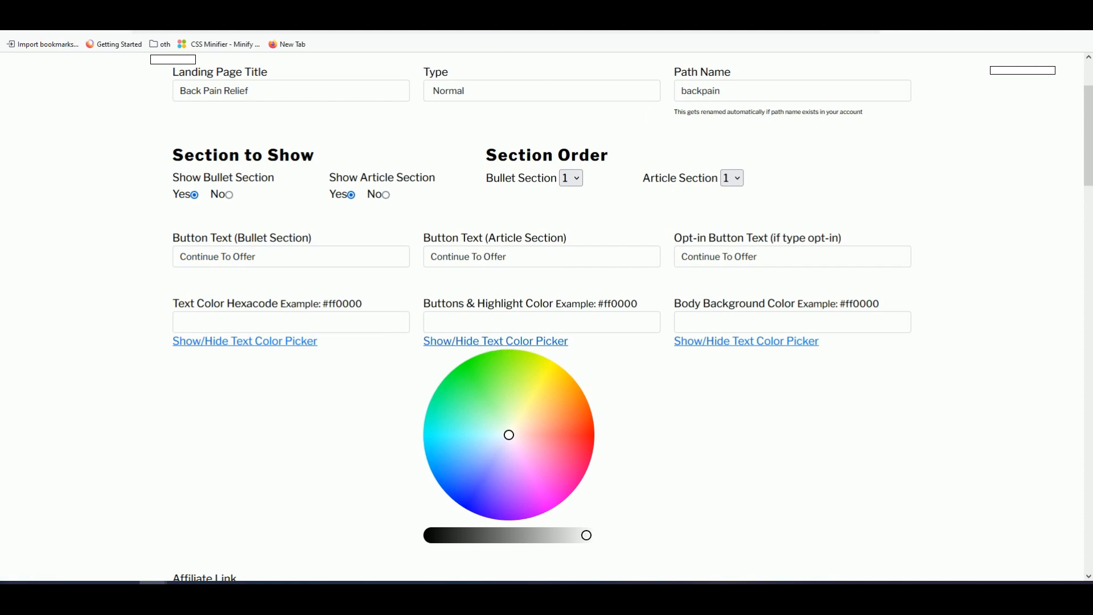
pyautogui.click(410, 7)
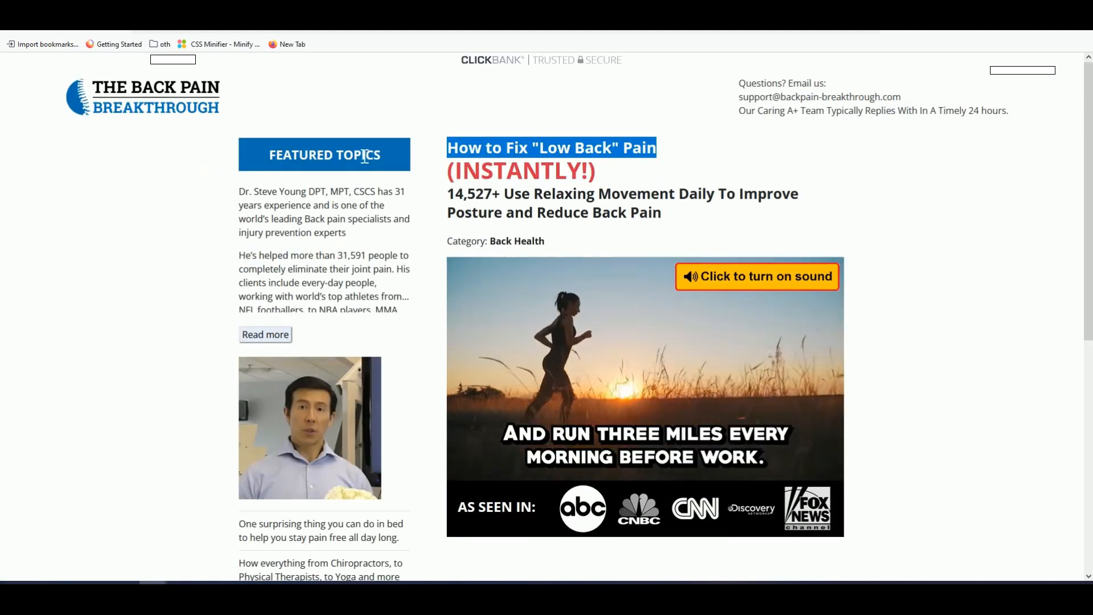
pyautogui.click(595, 8)
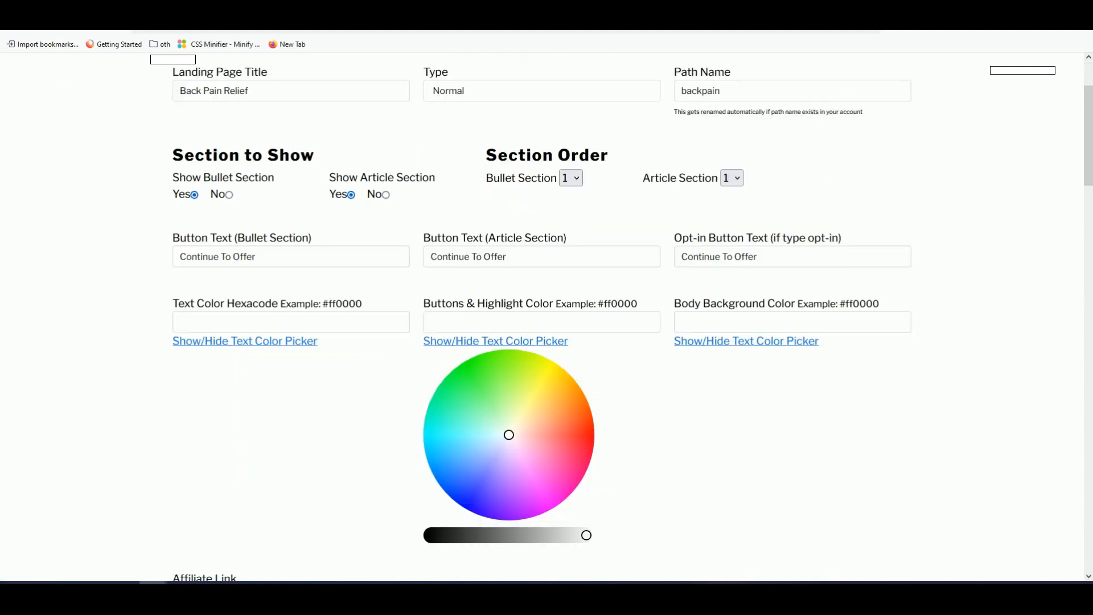
pyautogui.moveTo(509, 430); pyautogui.dragTo(478, 481)
pyautogui.moveTo(586, 536); pyautogui.dragTo(578, 537)
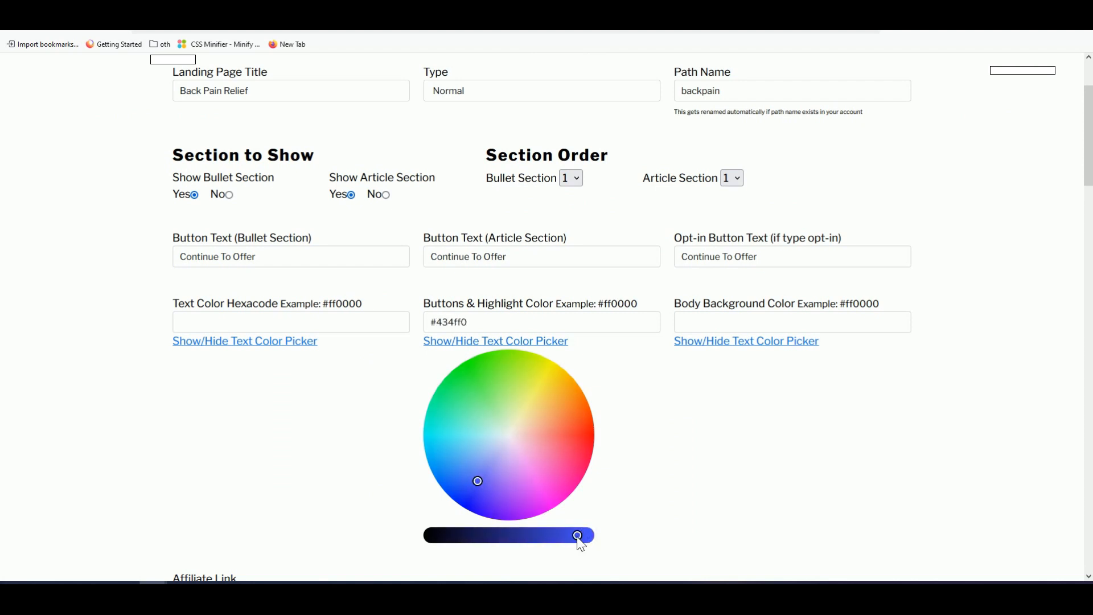
pyautogui.moveTo(479, 482); pyautogui.dragTo(479, 493)
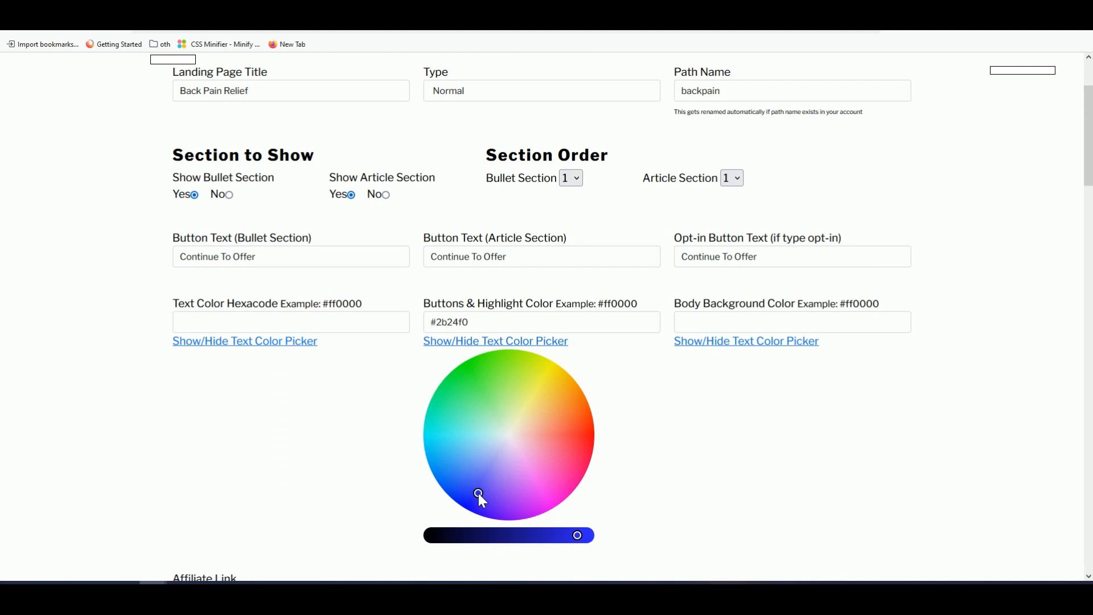
# Hide the color picker, save the offer and reload the landing page preview.
pyautogui.click(561, 343)
pyautogui.scroll(-4, 575, 378)
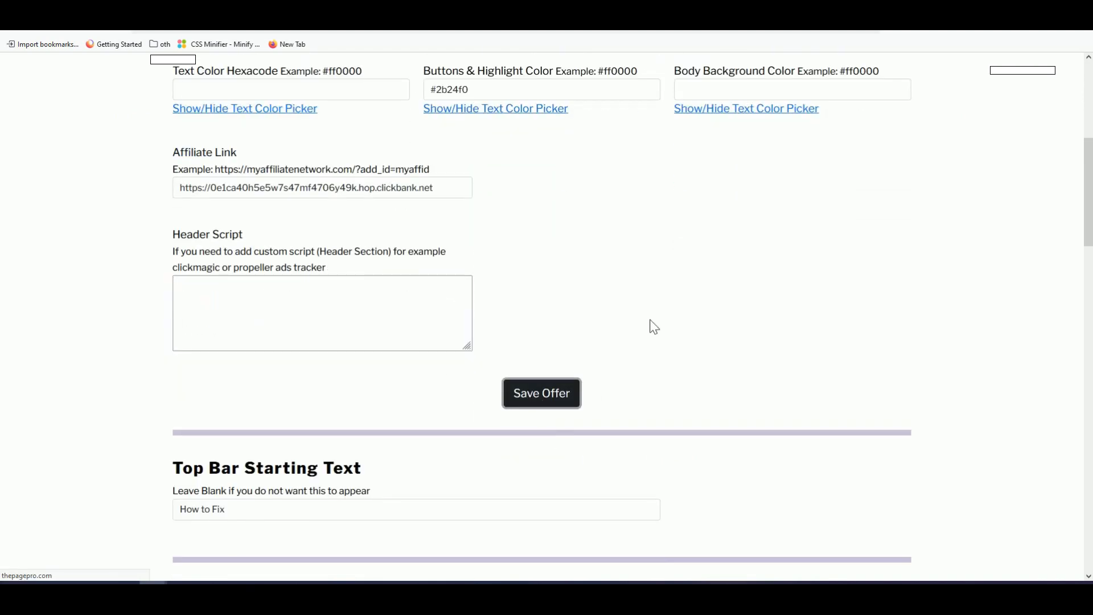
pyautogui.click(433, 5)
pyautogui.click(61, 29)
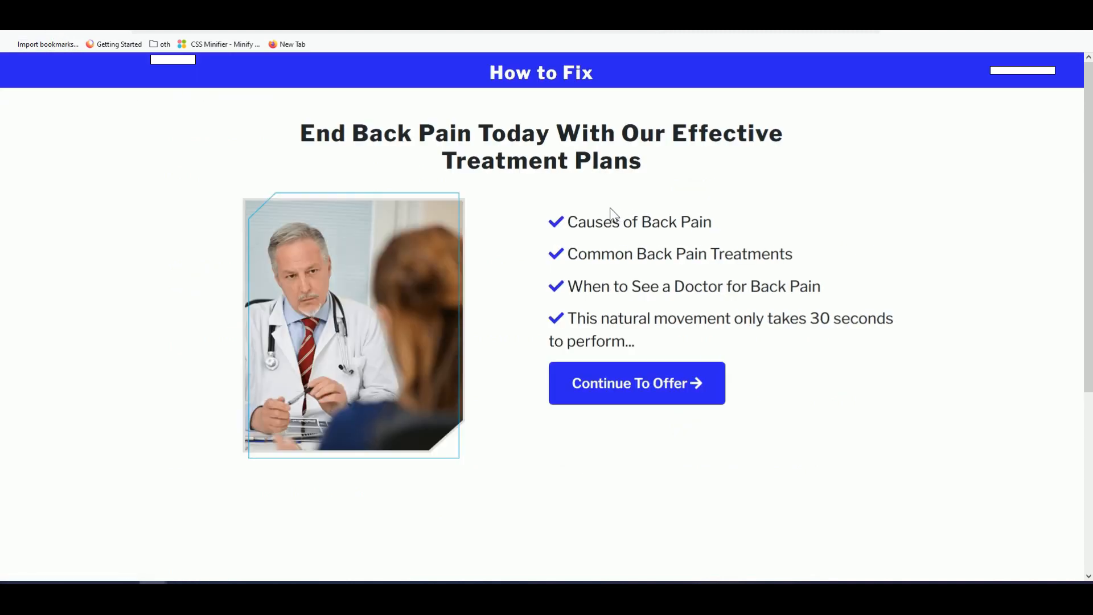
# Compare the back pain landing page with the finished Dentist Be Damned page, examining its article section layout.
pyautogui.scroll(-2, 510, 391)
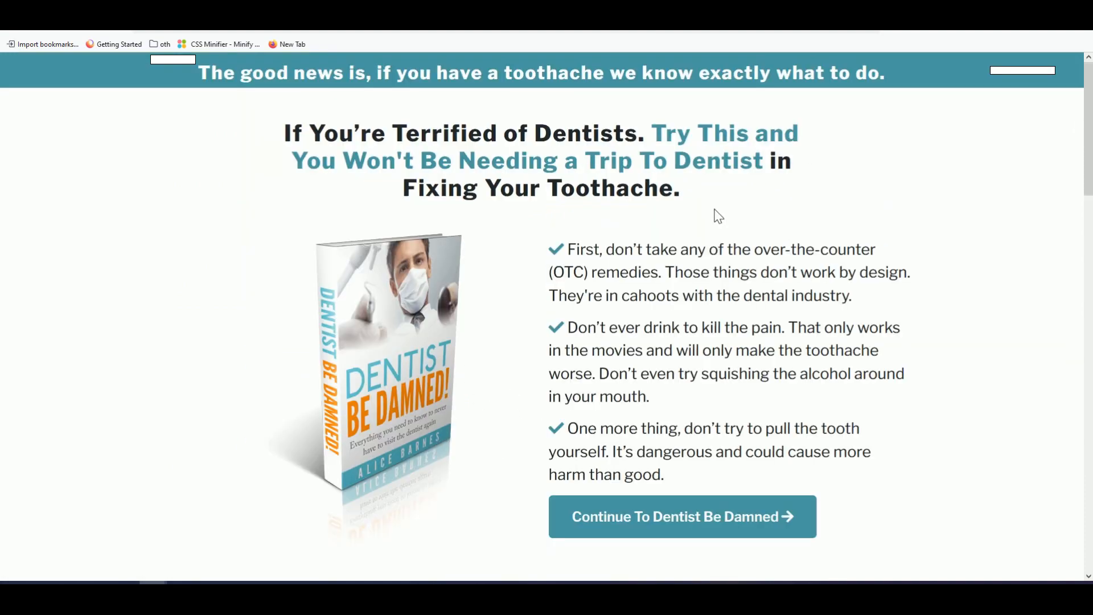
pyautogui.scroll(-4, 622, 305)
pyautogui.scroll(-5, 553, 367)
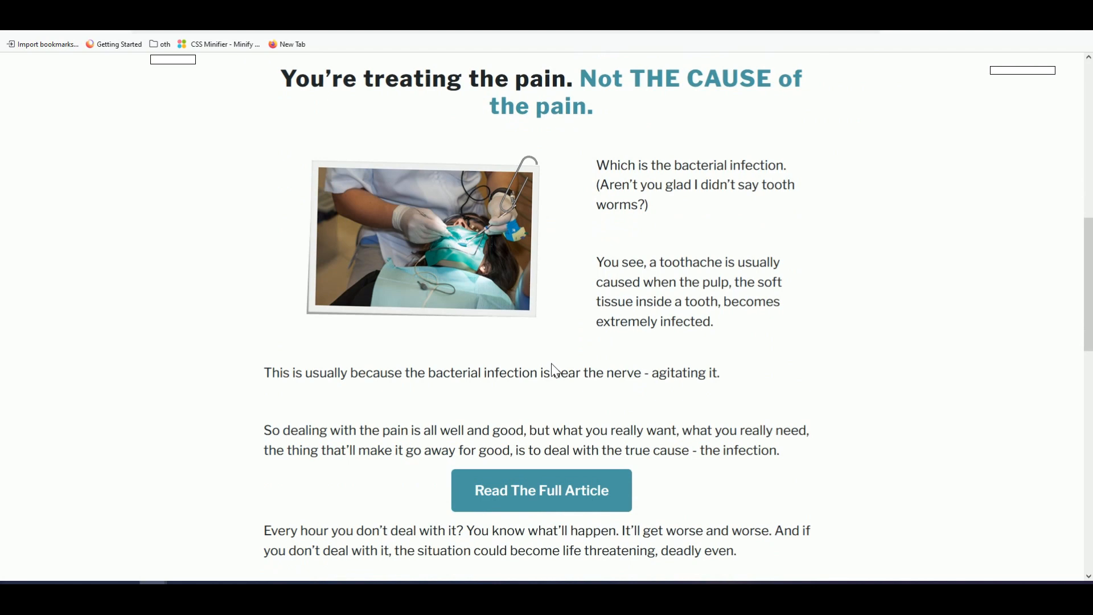
pyautogui.scroll(4, 561, 397)
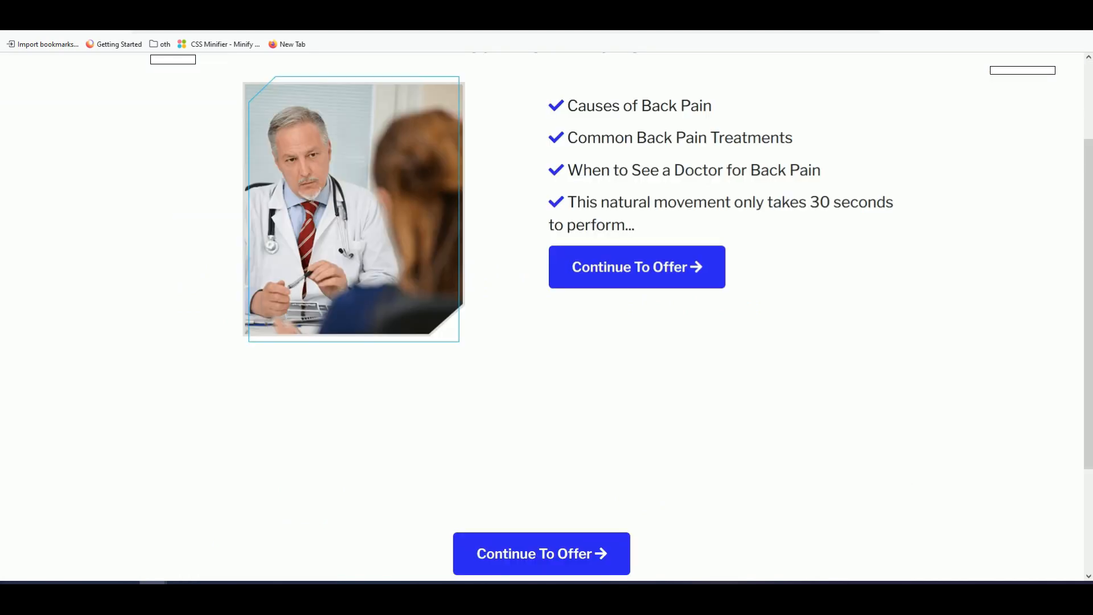
pyautogui.scroll(3, 547, 308)
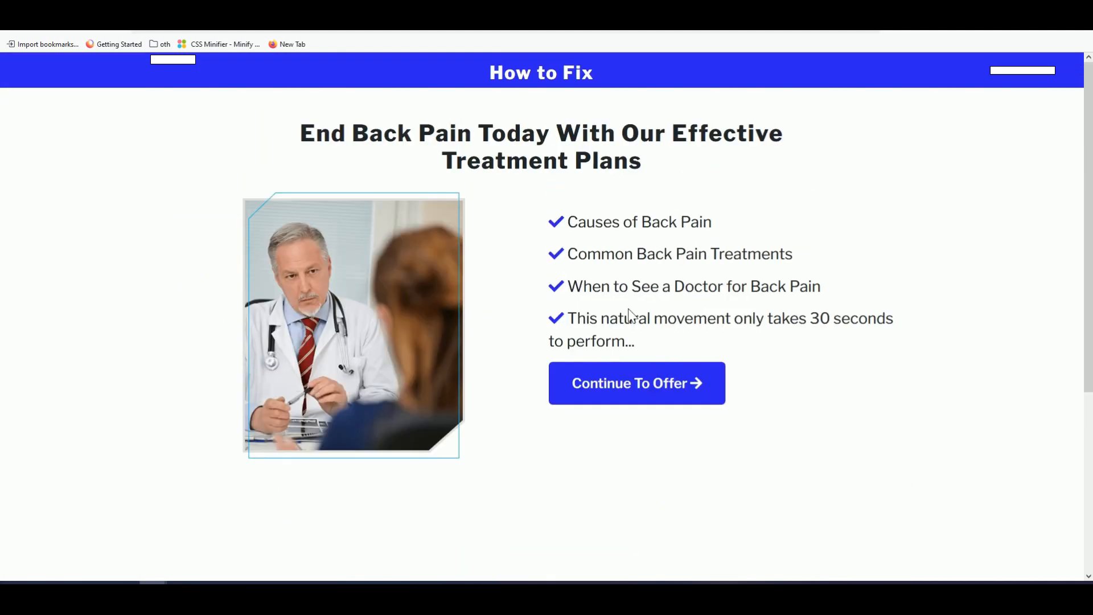
pyautogui.scroll(-3, 598, 324)
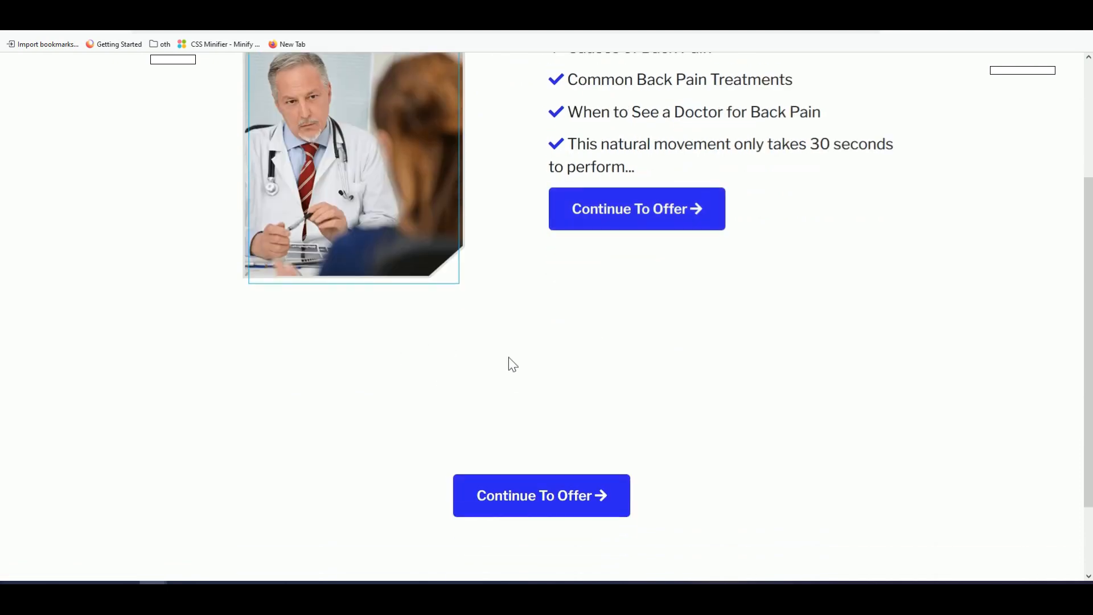
# Copy the sales page heading "I'm going to show you EXACTLY how I got rid of my back pain naturally..." into the Article Head Line.
pyautogui.click(525, 33)
pyautogui.scroll(-10, 378, 364)
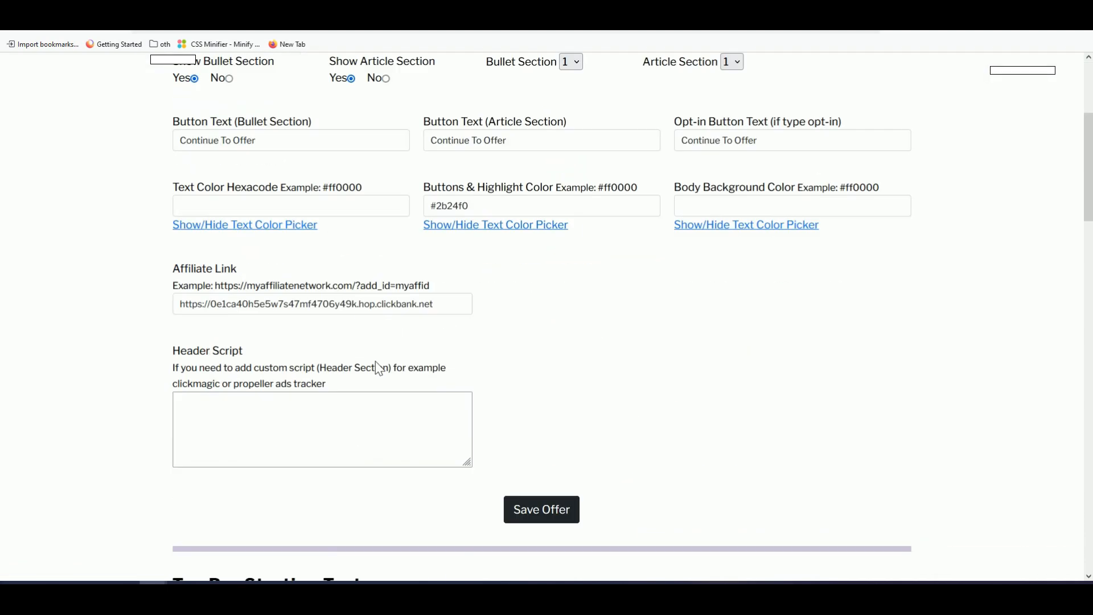
pyautogui.scroll(-5, 349, 370)
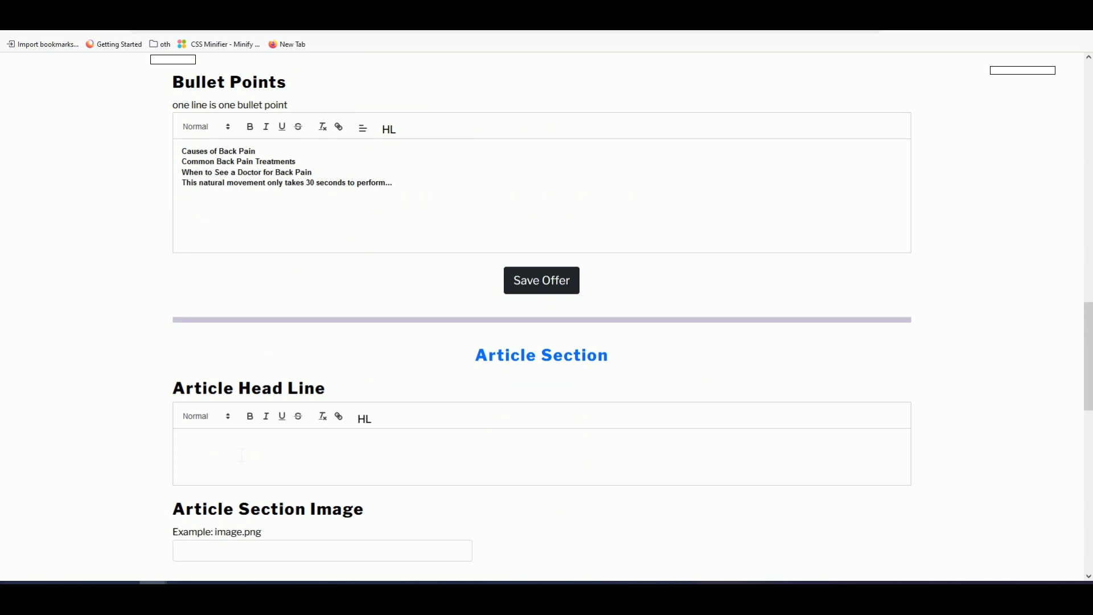
pyautogui.click(242, 455)
pyautogui.click(410, 31)
pyautogui.moveTo(314, 256); pyautogui.dragTo(747, 319)
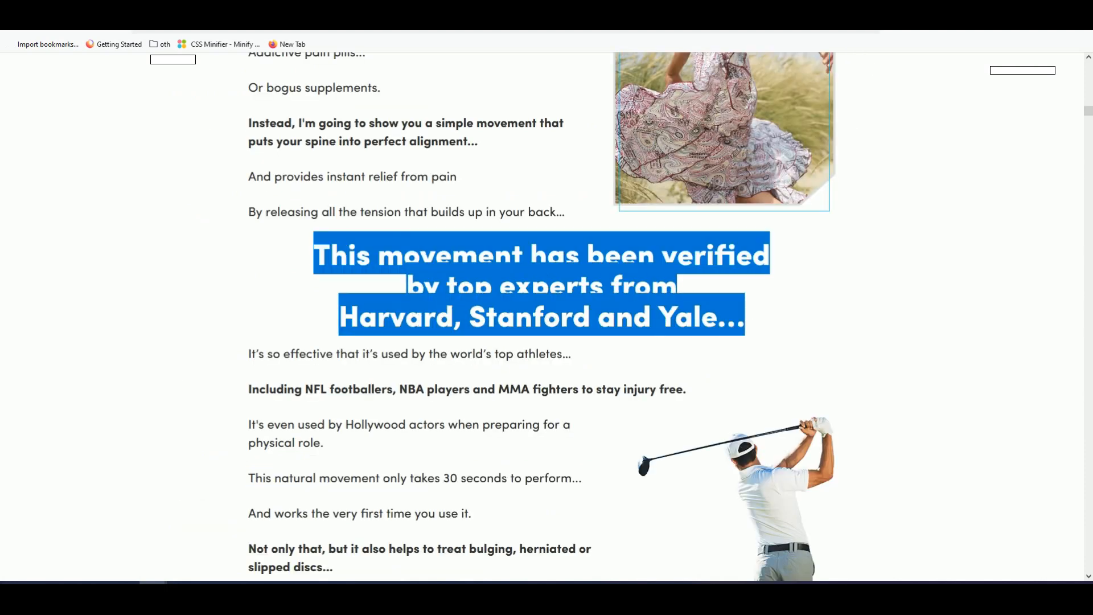
pyautogui.scroll(6, 769, 315)
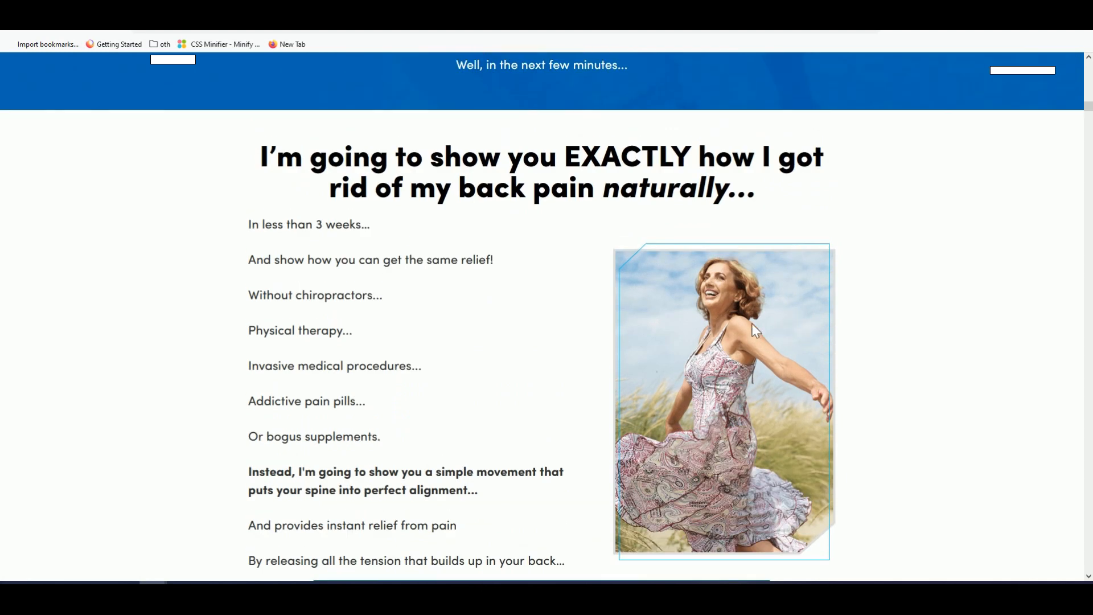
pyautogui.moveTo(767, 200); pyautogui.dragTo(259, 171)
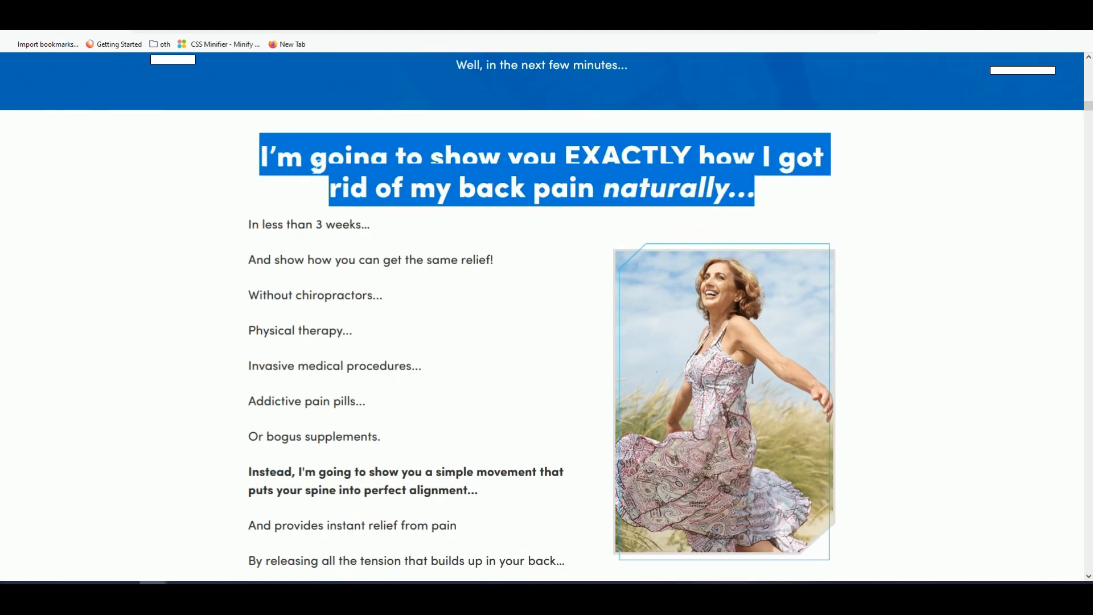
pyautogui.rightClick(309, 158)
pyautogui.click(329, 170)
pyautogui.hotkey('ctrl', 'Tab')
pyautogui.hotkey('ctrl', 'Tab')
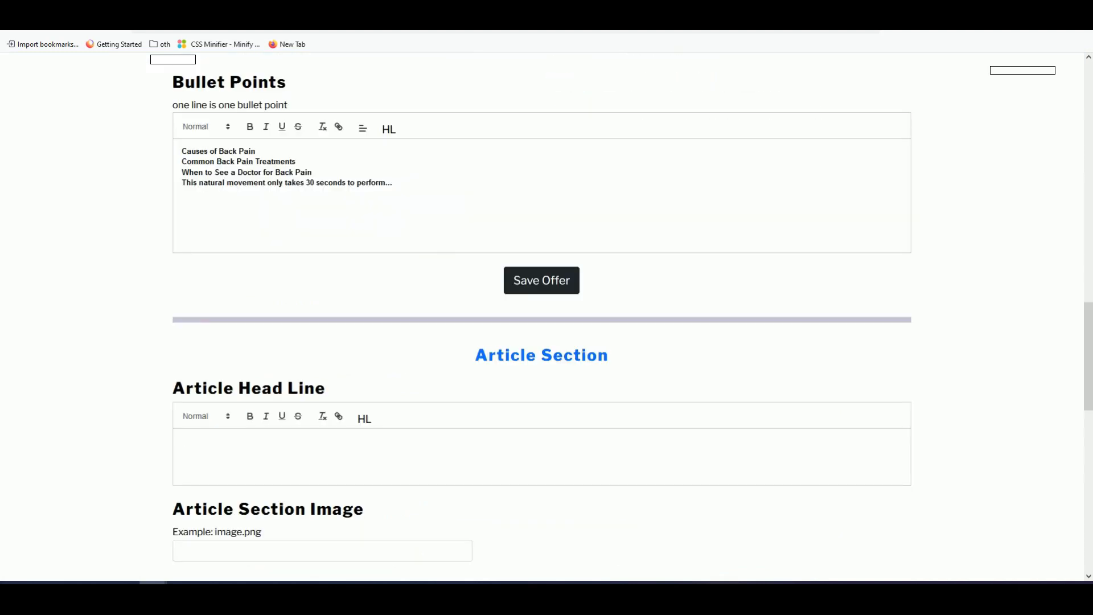
pyautogui.hotkey('ctrl', 'v')
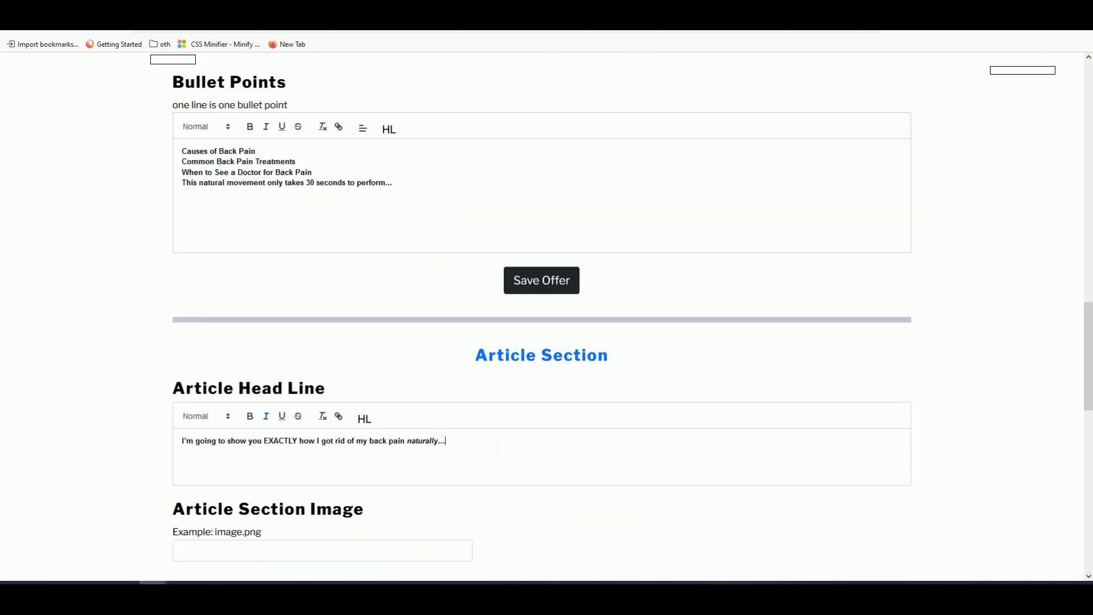
# Format the whole Article Head Line text as Heading 1.
pyautogui.moveTo(498, 449); pyautogui.dragTo(182, 441)
pyautogui.click(205, 417)
pyautogui.click(222, 442)
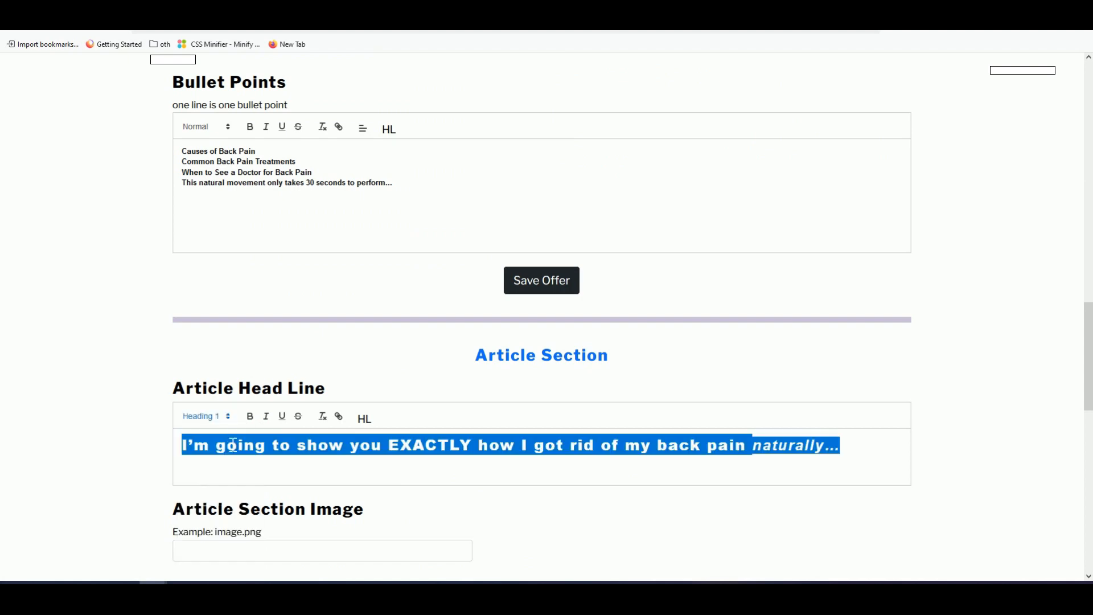
# Copy the file name s5-img1.png from the uploaded images and set it as the Article Section Image.
pyautogui.scroll(-3, 233, 445)
pyautogui.click(215, 375)
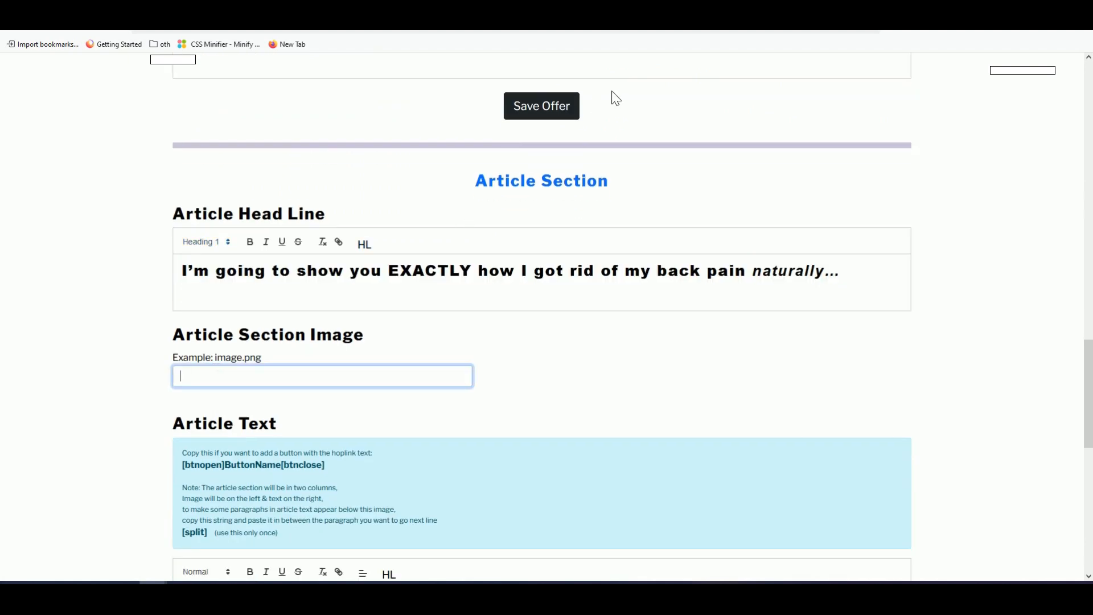
pyautogui.hotkey('ctrl', 'Tab')
pyautogui.moveTo(250, 212); pyautogui.dragTo(167, 218)
pyautogui.rightClick(201, 213)
pyautogui.click(237, 333)
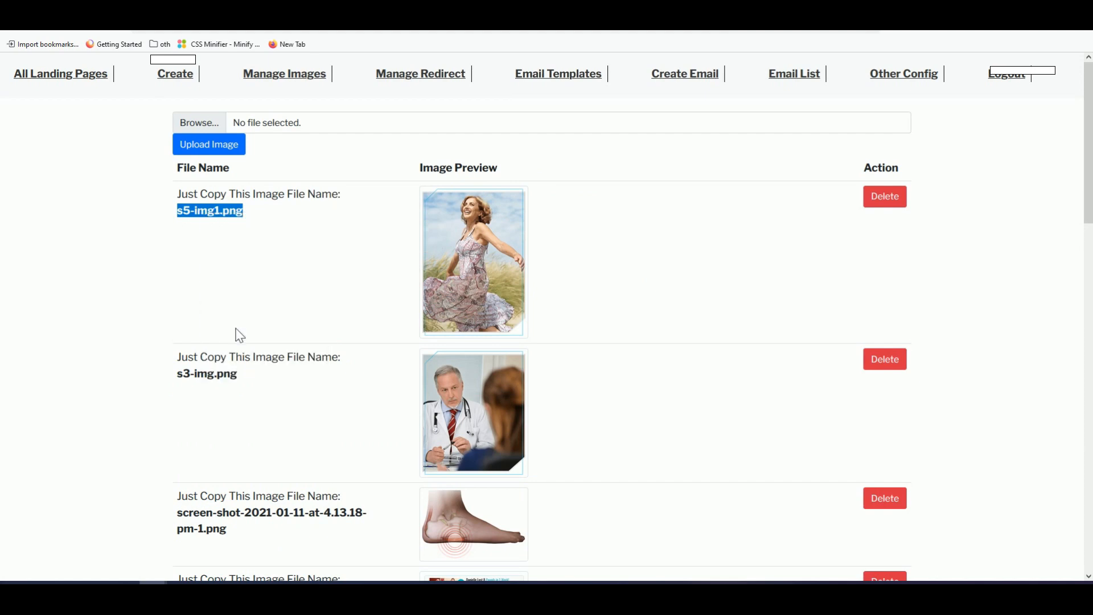
pyautogui.hotkey('ctrl', 'Tab')
pyautogui.hotkey('ctrl', 'v')
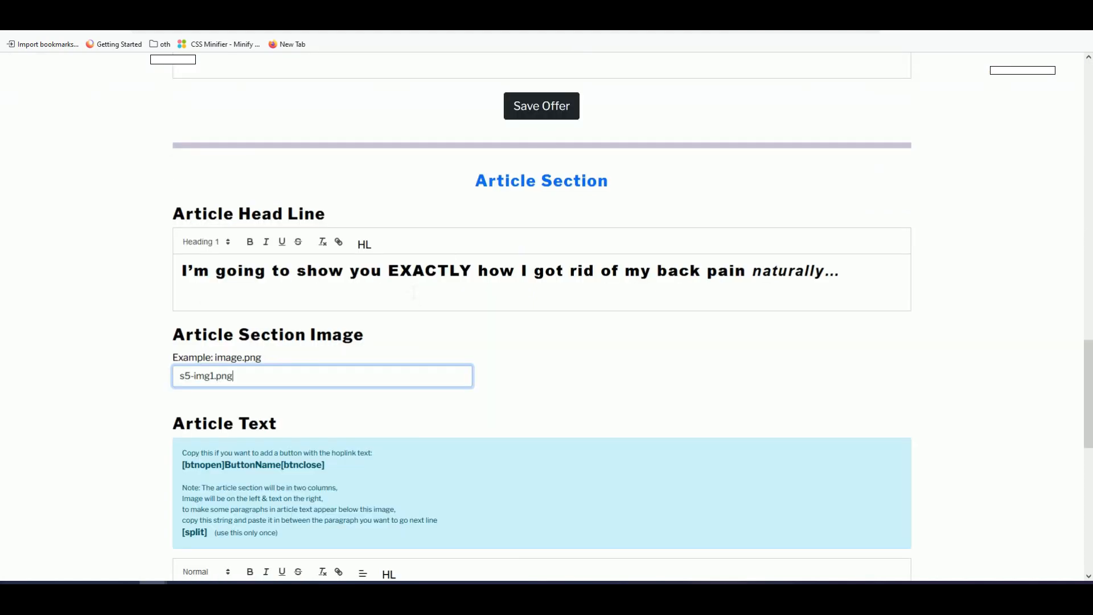
# Copy the sales page passage from "In less than 3 weeks..." through "...builds up in your back..." into the Article Text and save the offer.
pyautogui.scroll(-4, 408, 378)
pyautogui.click(322, 517)
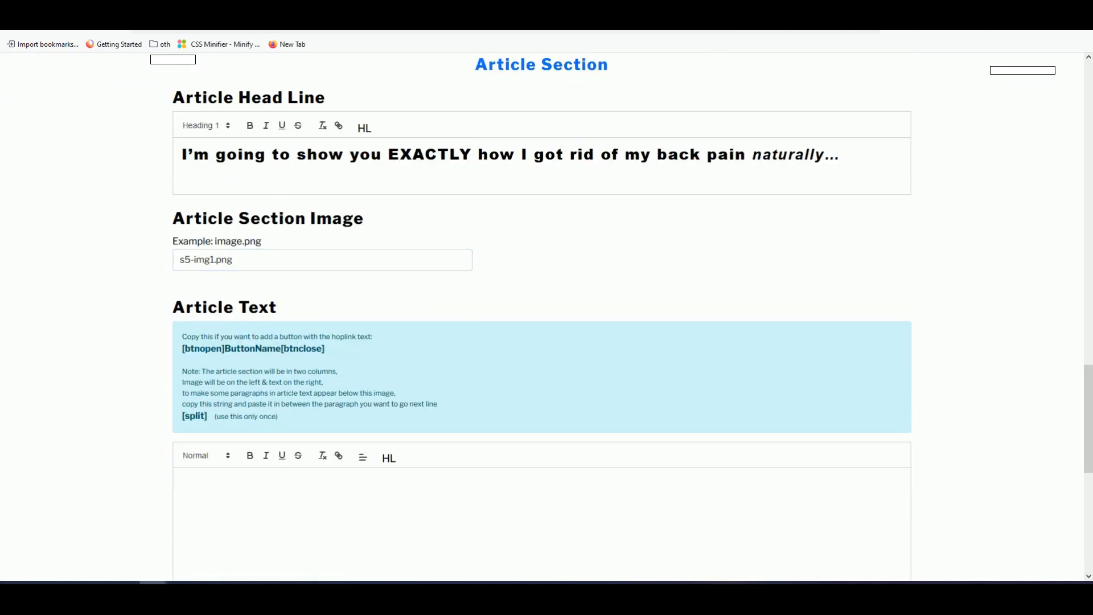
pyautogui.hotkey('ctrl', 'Tab')
pyautogui.moveTo(249, 229); pyautogui.dragTo(581, 393)
pyautogui.scroll(-2, 417, 375)
pyautogui.scroll(-1, 418, 374)
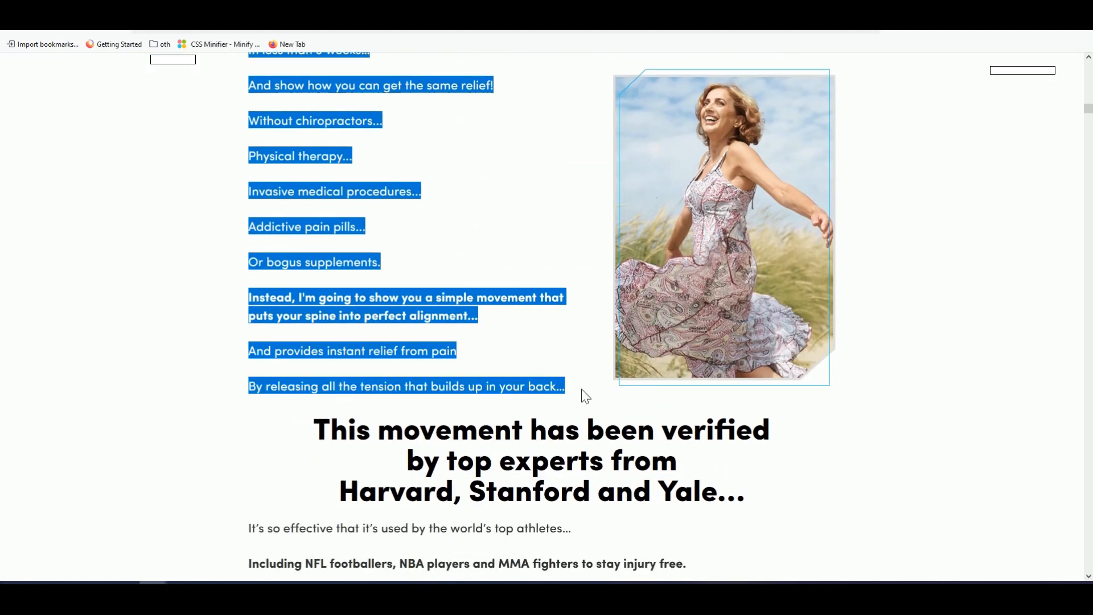
pyautogui.rightClick(436, 310)
pyautogui.click(436, 313)
pyautogui.hotkey('ctrl', 'Tab')
pyautogui.scroll(-2, 375, 337)
pyautogui.hotkey('ctrl', 'v')
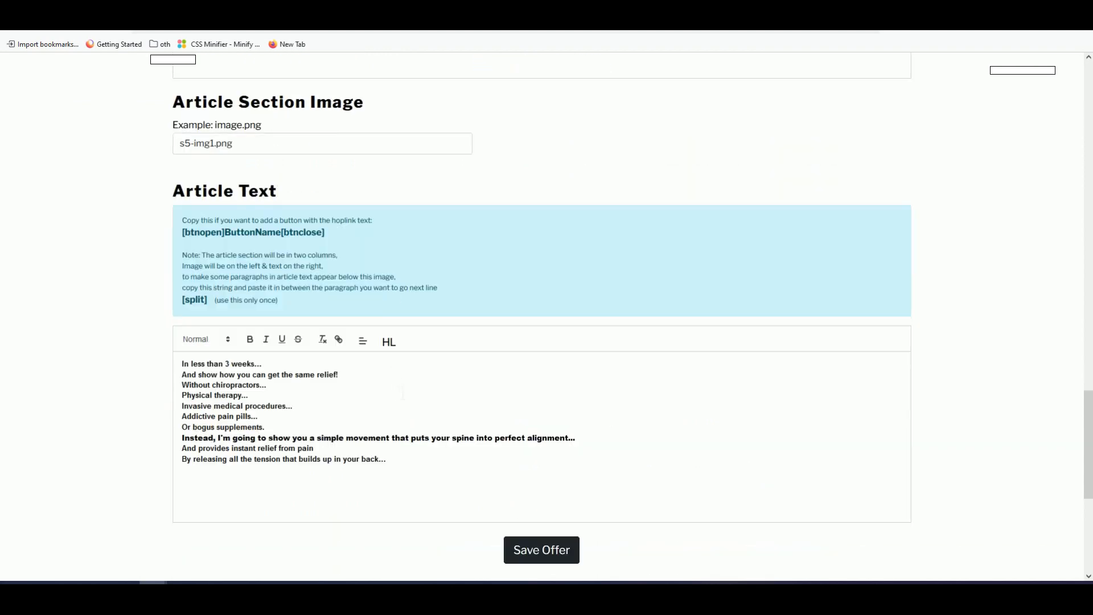
pyautogui.click(526, 548)
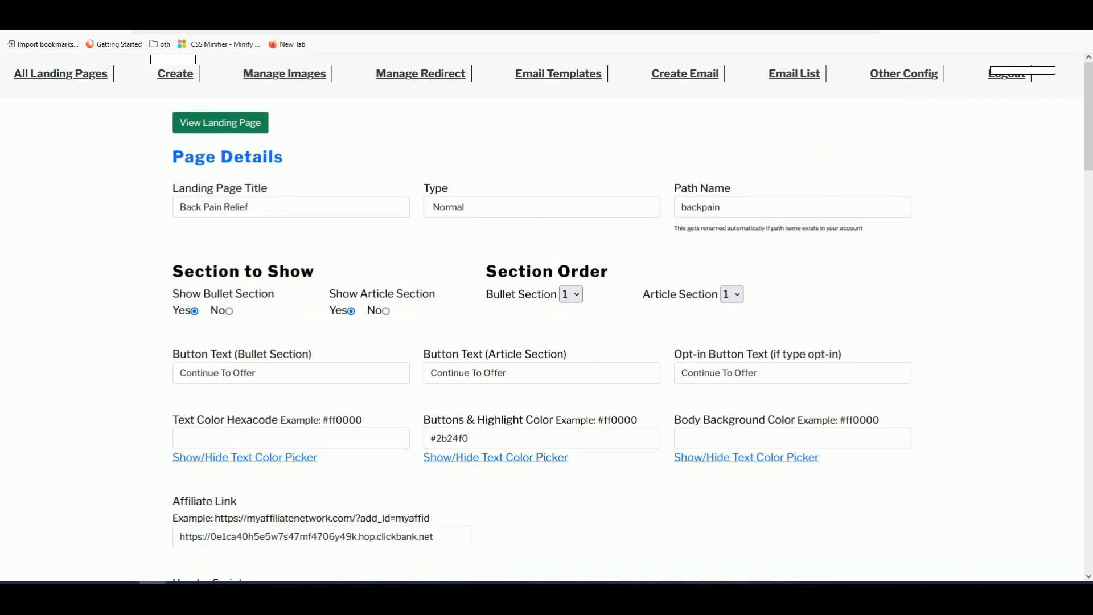
# Reload the landing page and review its bullet section and the new article section with heading, image and text.
pyautogui.hotkey('ctrl', 'Tab')
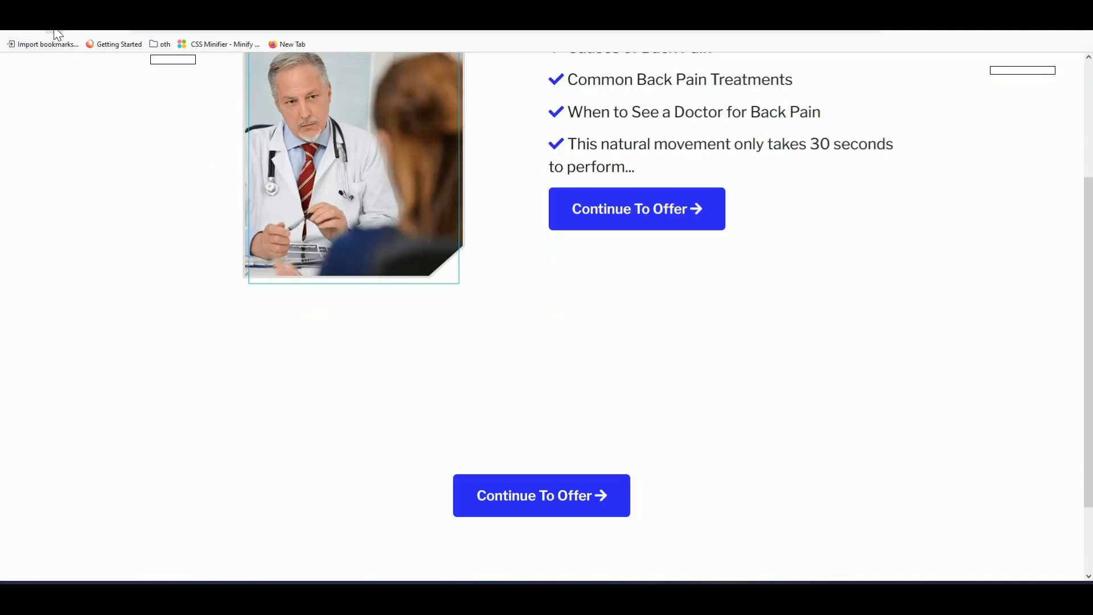
pyautogui.click(627, 223)
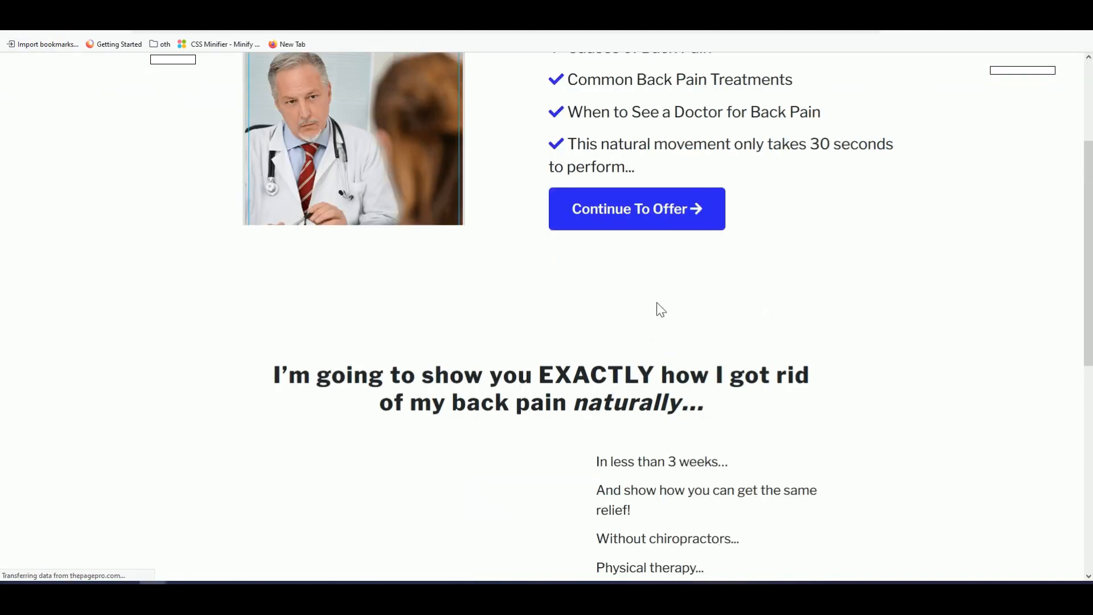
pyautogui.scroll(3, 689, 322)
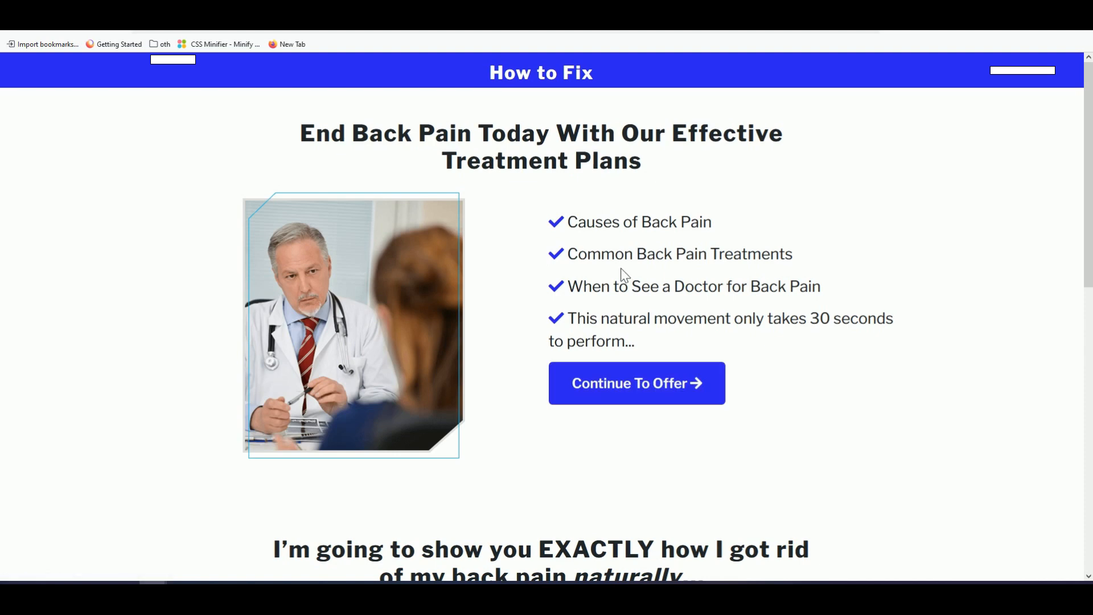
pyautogui.scroll(-6, 624, 275)
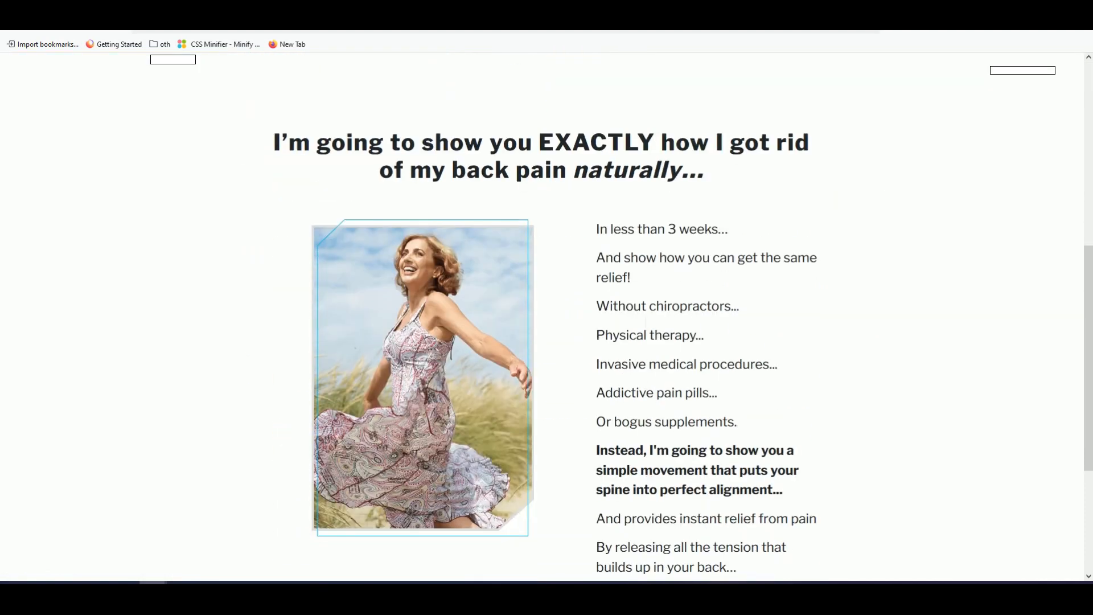
pyautogui.scroll(-1, 646, 322)
pyautogui.scroll(-1, 593, 427)
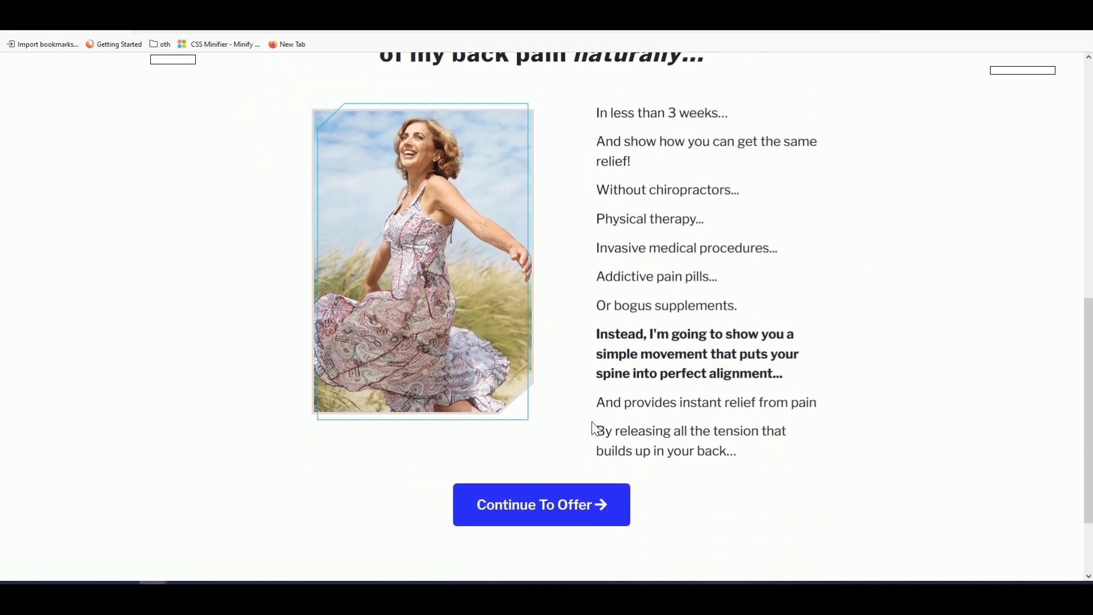
pyautogui.scroll(2, 592, 425)
pyautogui.scroll(7, 592, 427)
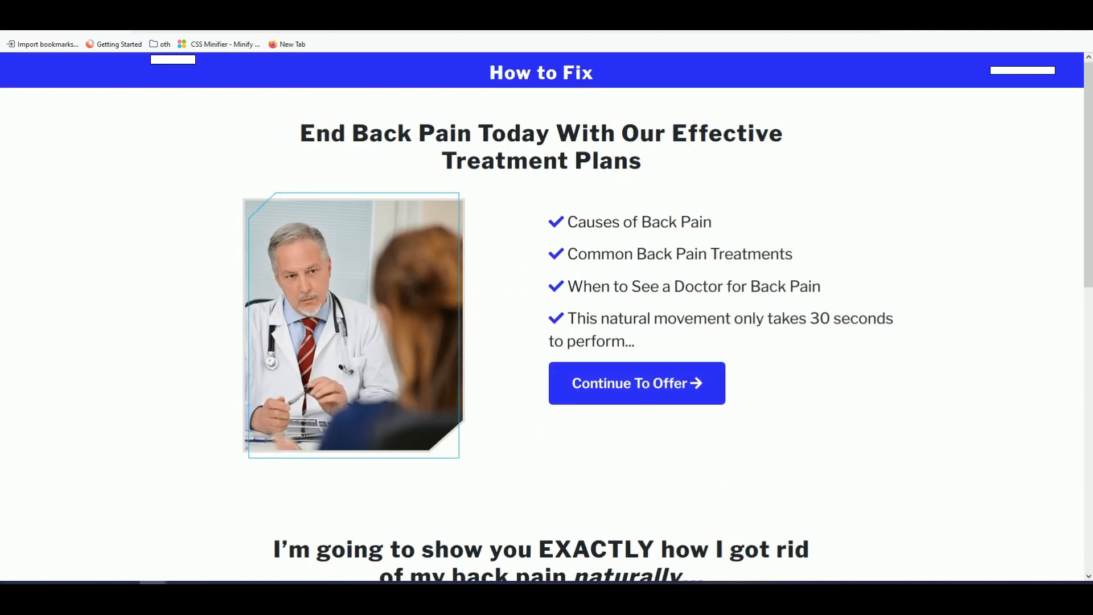
# Copy the Back Pain Relief page's URL from the landing page list and set the Microsoft Advertising ad's Final URL to thepagepro.com/benbux/backpain.
pyautogui.click(228, 4)
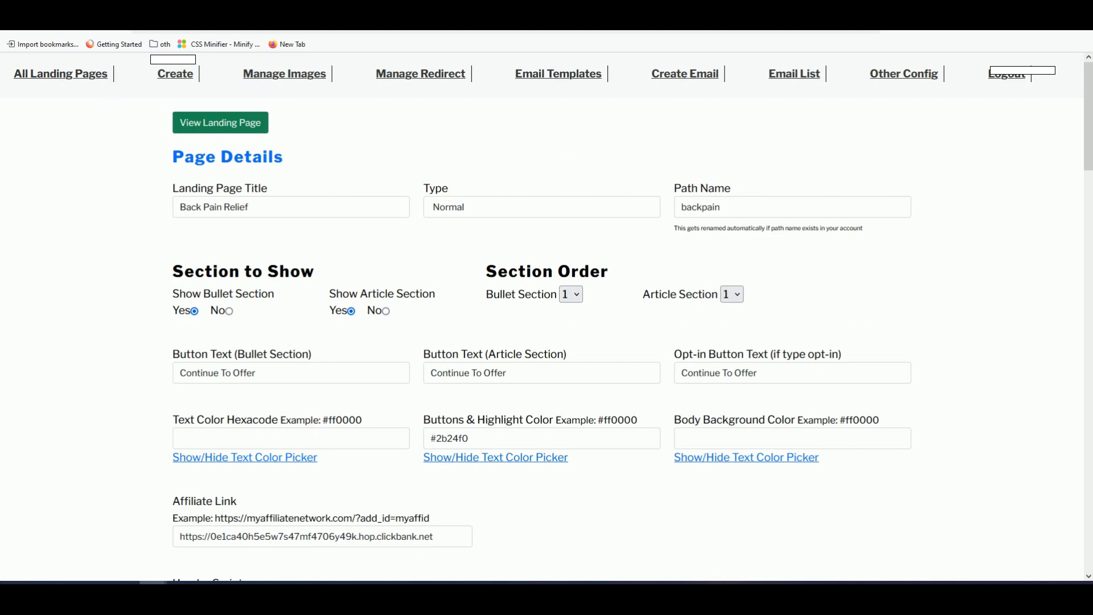
pyautogui.click(62, 74)
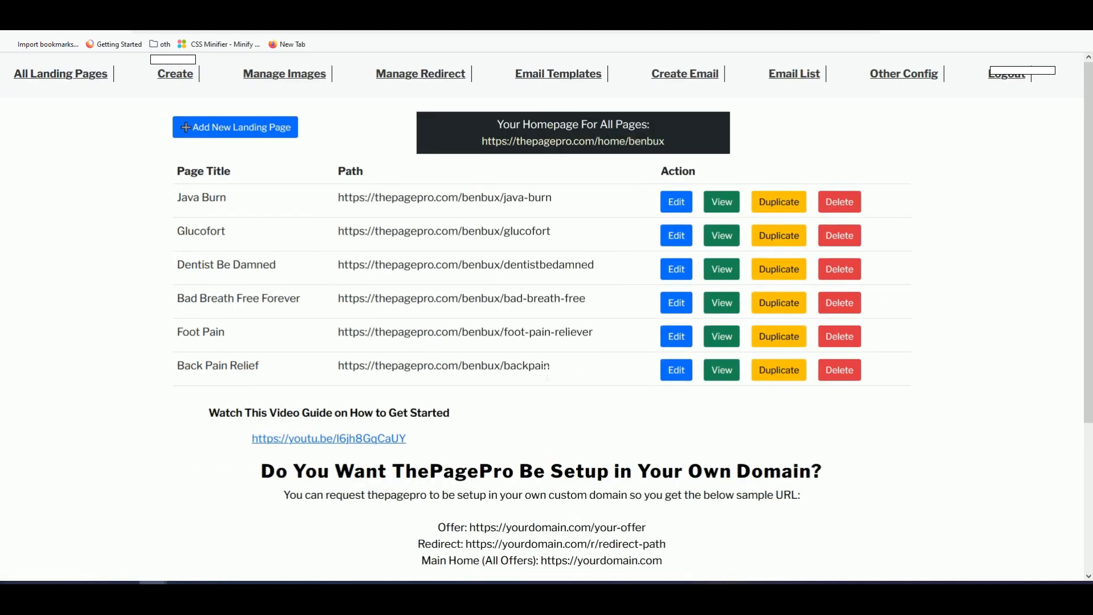
pyautogui.moveTo(550, 367); pyautogui.dragTo(336, 366)
pyautogui.rightClick(360, 365)
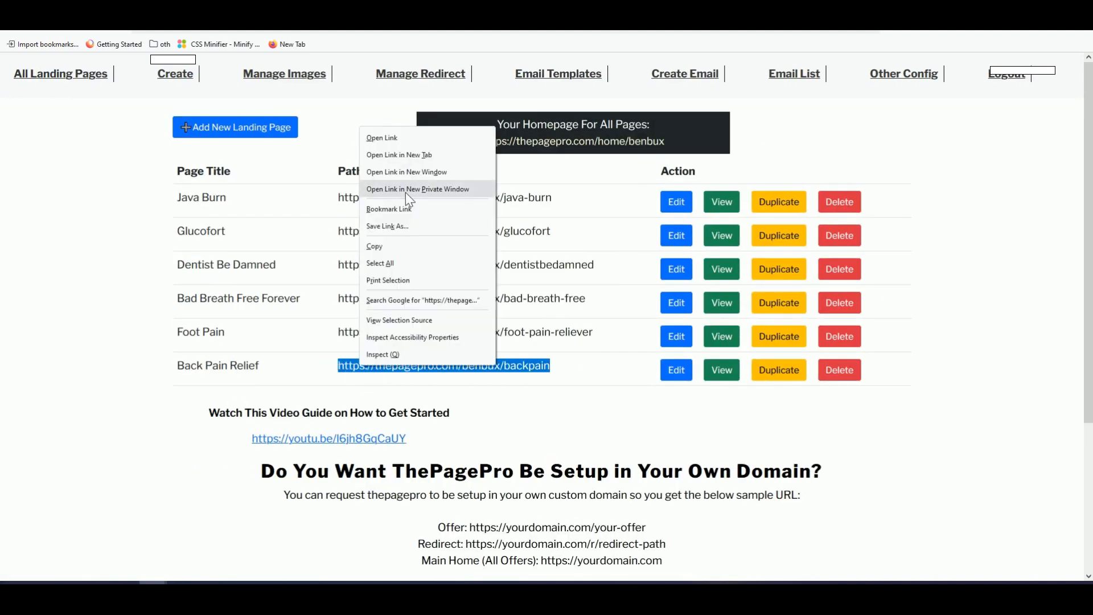
pyautogui.click(396, 245)
pyautogui.click(49, 6)
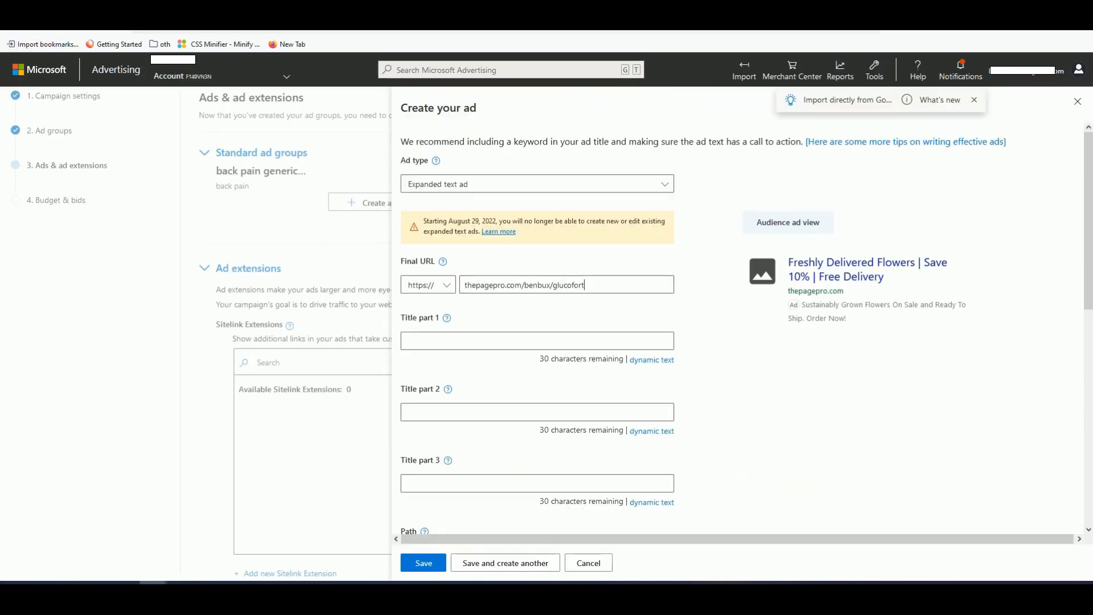
pyautogui.tripleClick(515, 288)
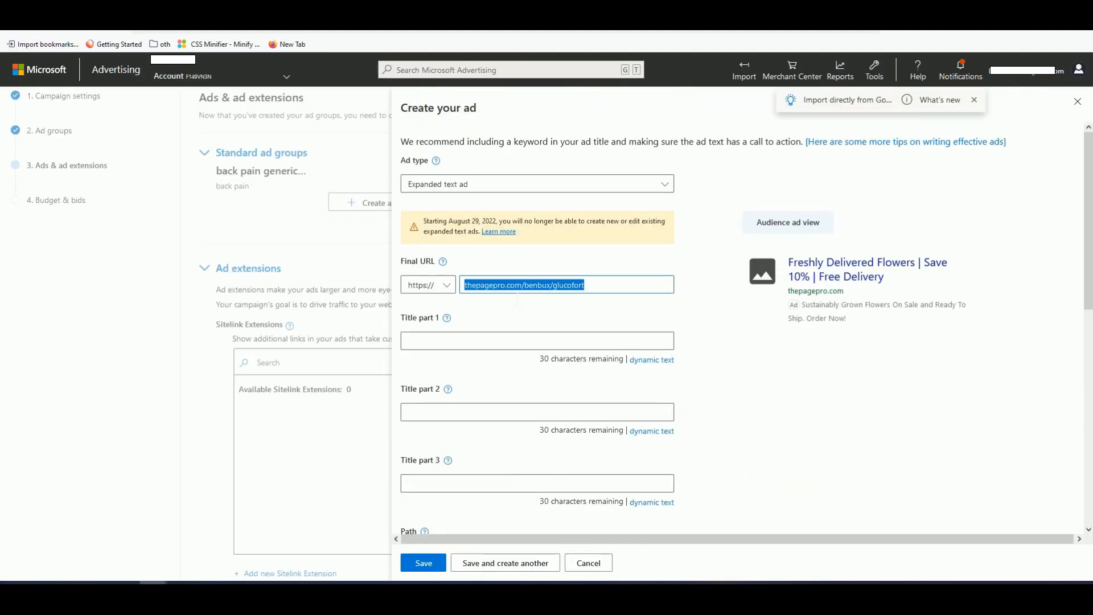
pyautogui.hotkey('ctrl', 'v')
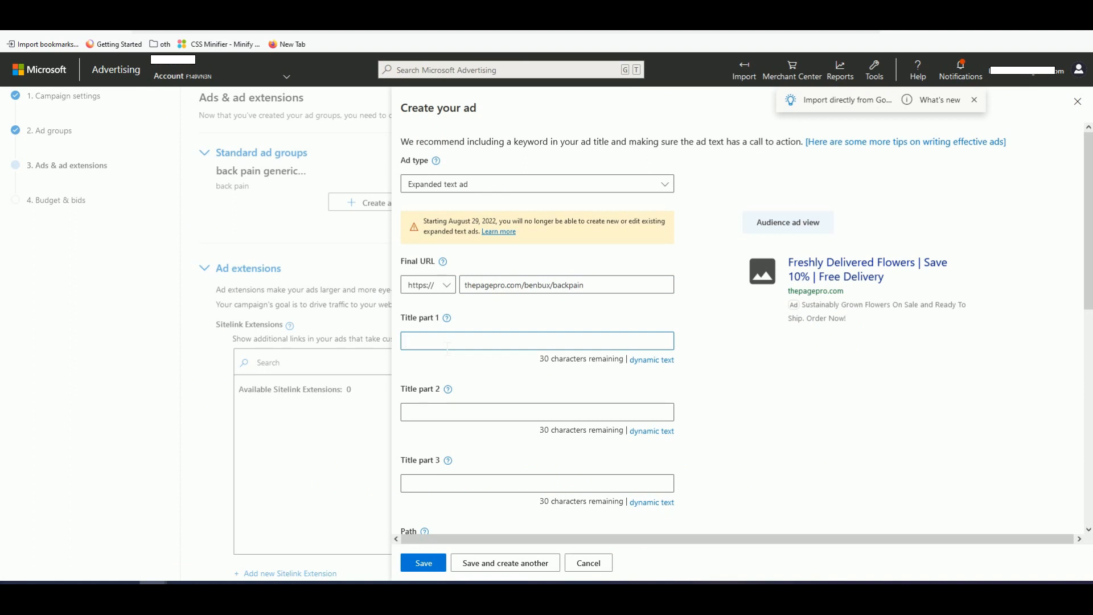
# Switch to THETextify and compose ad headline suggestions for the product "Back Pain" with the Ads Headline tool.
pyautogui.click(874, 6)
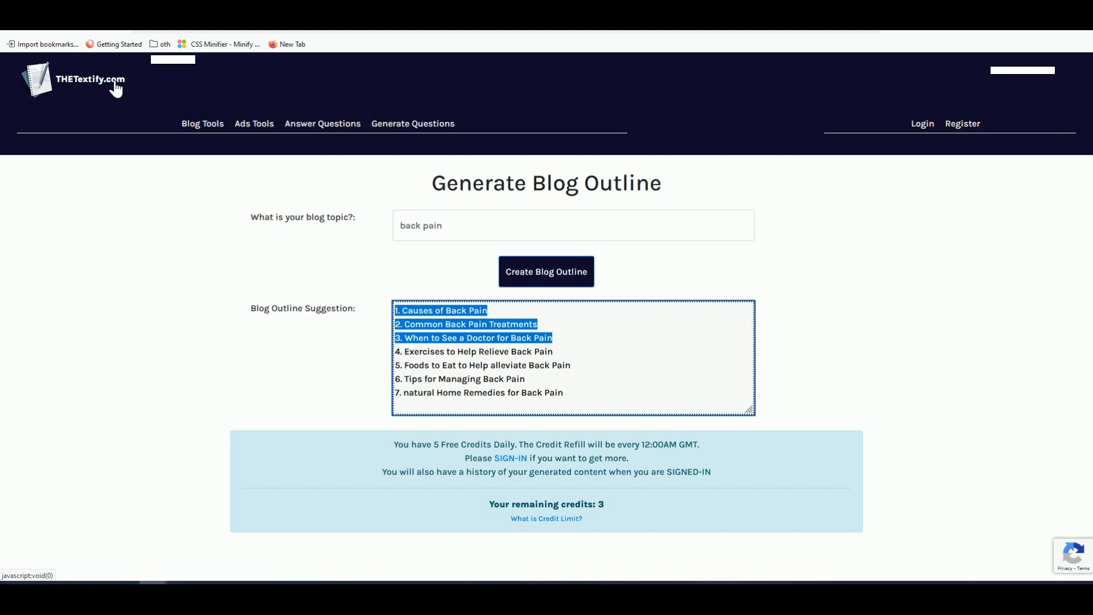
pyautogui.click(257, 126)
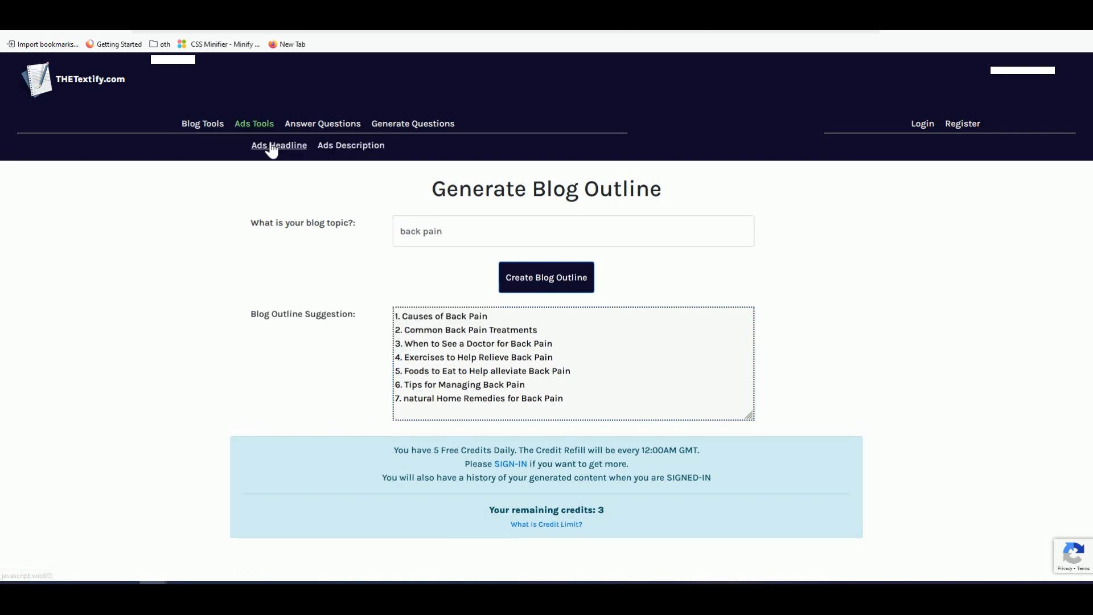
pyautogui.click(269, 146)
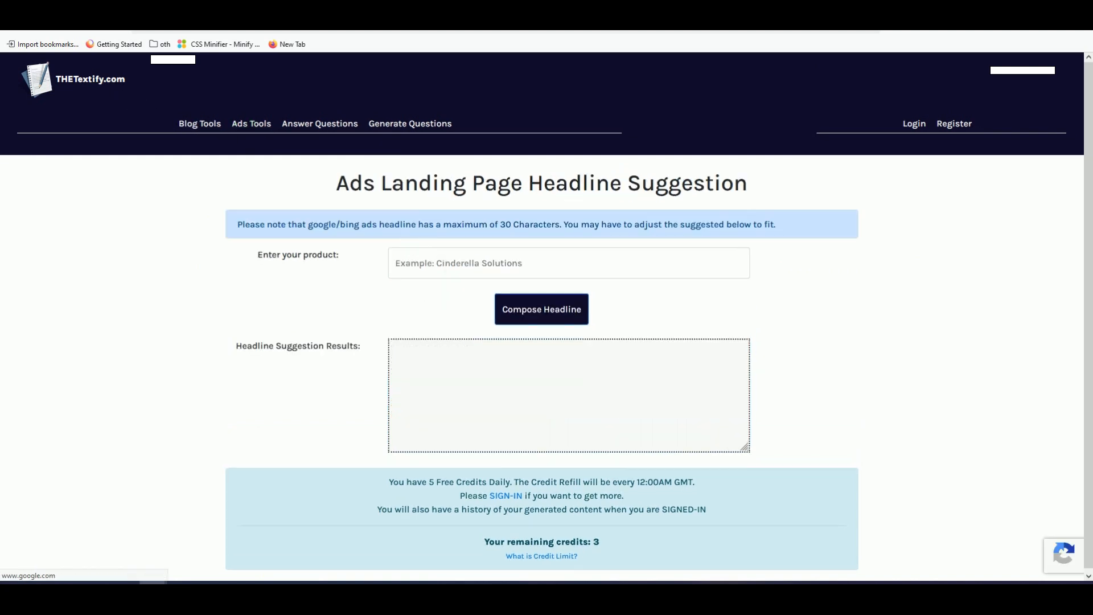
pyautogui.click(444, 266)
pyautogui.write('Back ')
pyautogui.write('{P')
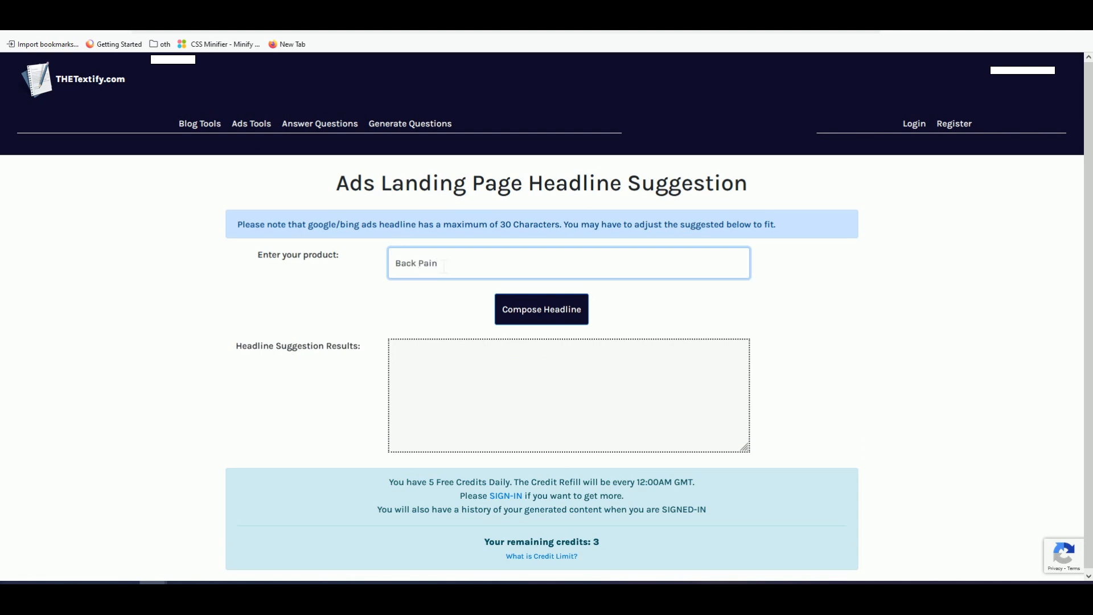
pyautogui.click(520, 311)
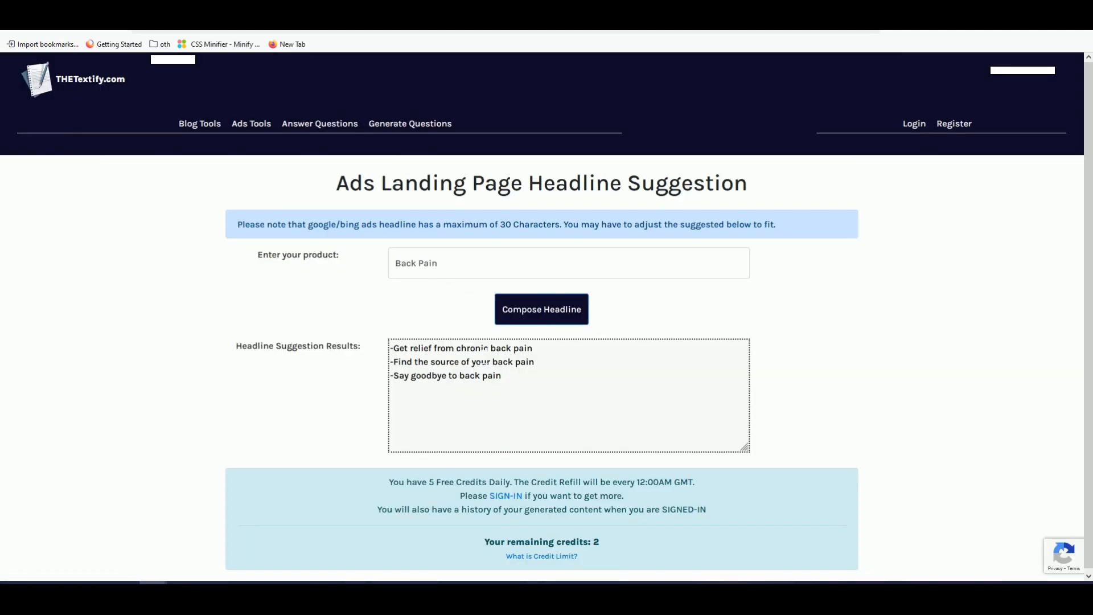
# Copy the suggested headline "Get relief from chronic back pain" into Title part 1 of the Microsoft Advertising ad.
pyautogui.click(520, 355)
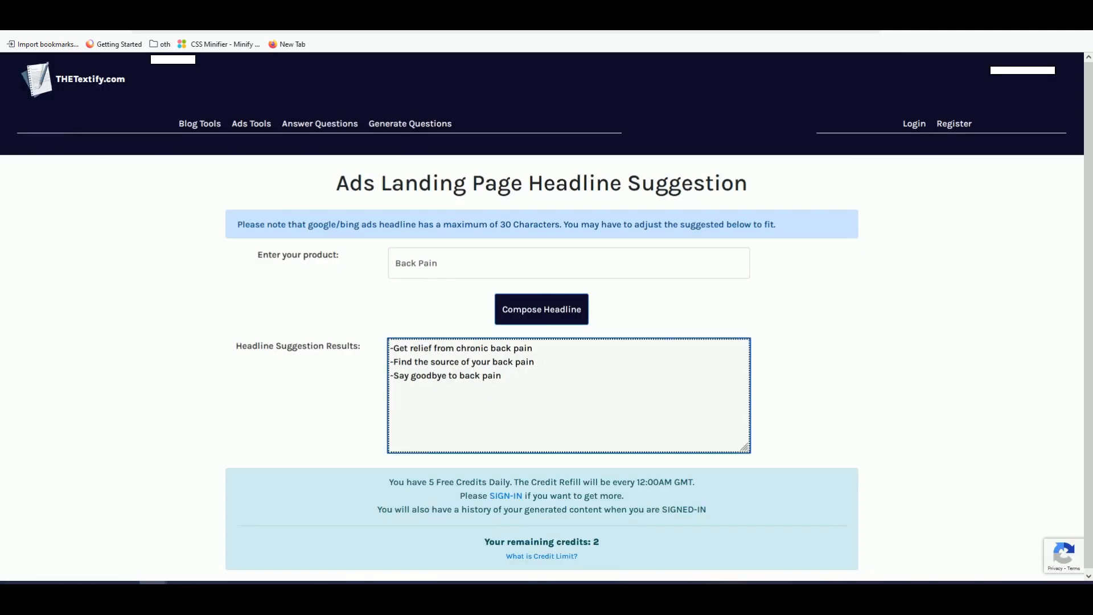
pyautogui.moveTo(532, 348); pyautogui.dragTo(393, 348)
pyautogui.rightClick(407, 349)
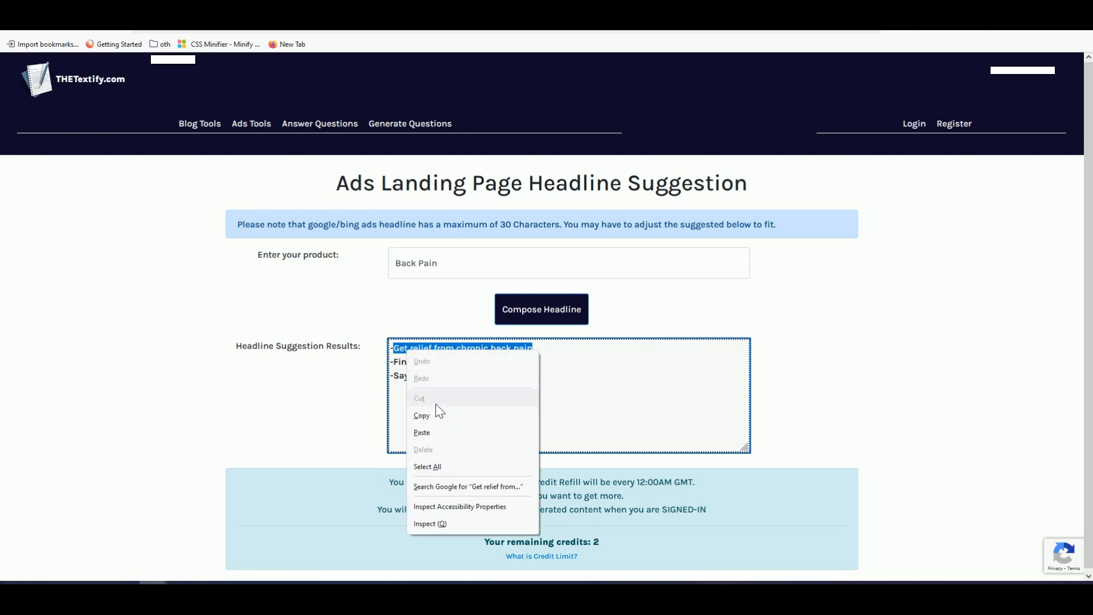
pyautogui.click(437, 415)
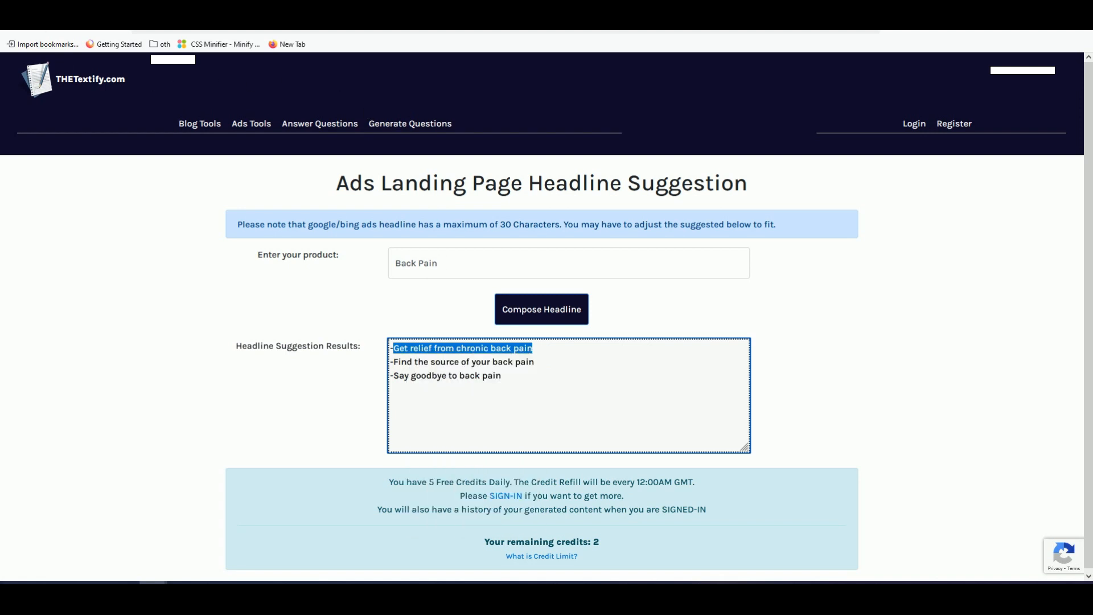
pyautogui.hotkey('ctrl', 'Tab')
pyautogui.hotkey('ctrl', 'v')
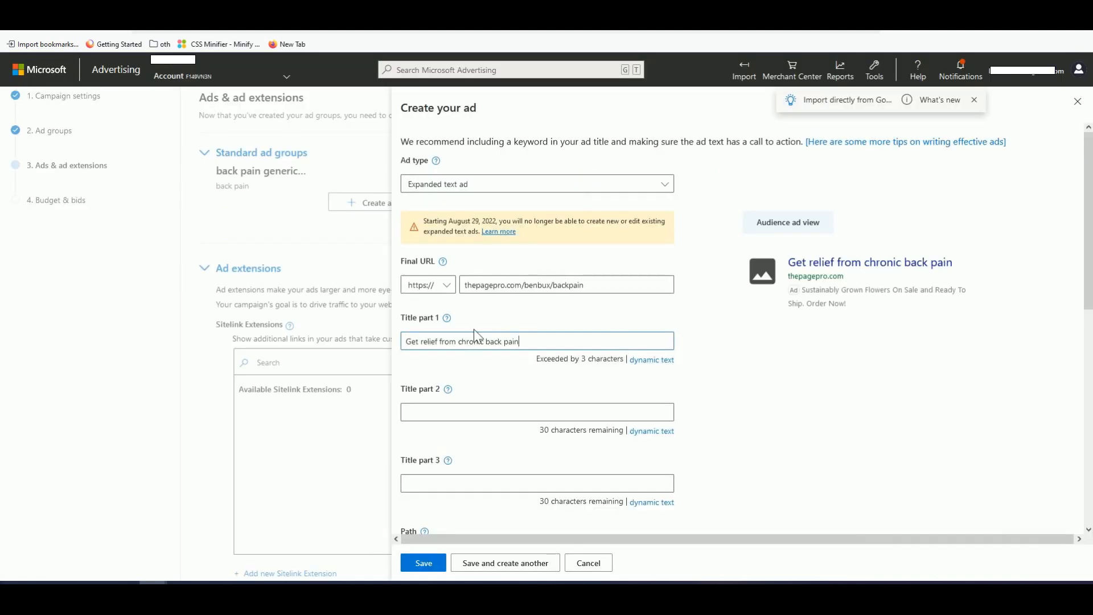
# Check the other headline suggestions and the offer's sales page, and set the ad's Title part 2 to "Back Pain Breakthrough".
pyautogui.hotkey('ctrl', 'Tab')
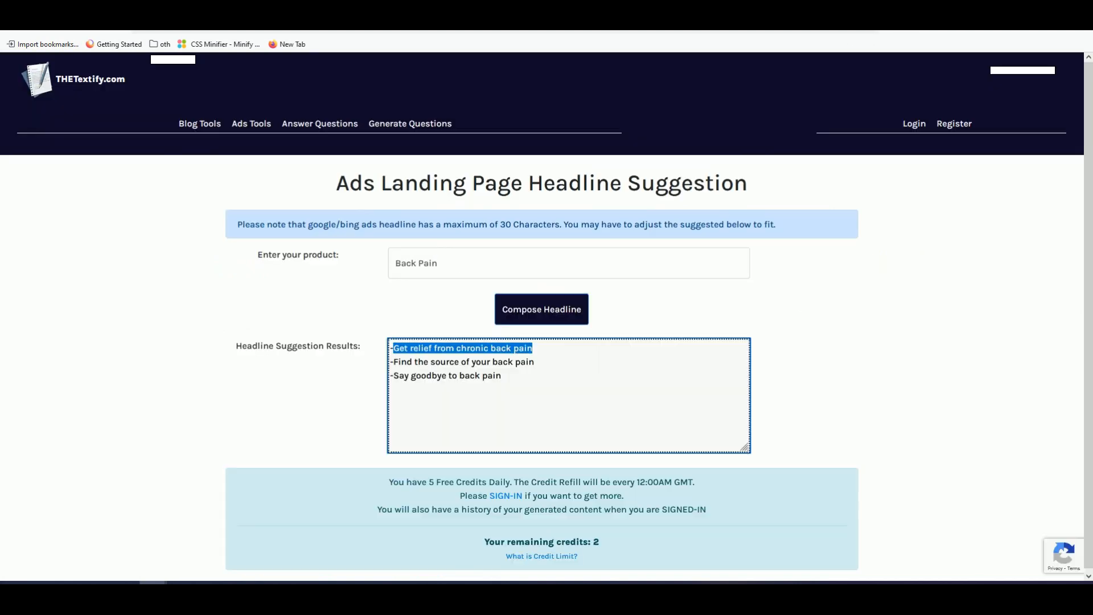
pyautogui.moveTo(498, 375); pyautogui.dragTo(399, 377)
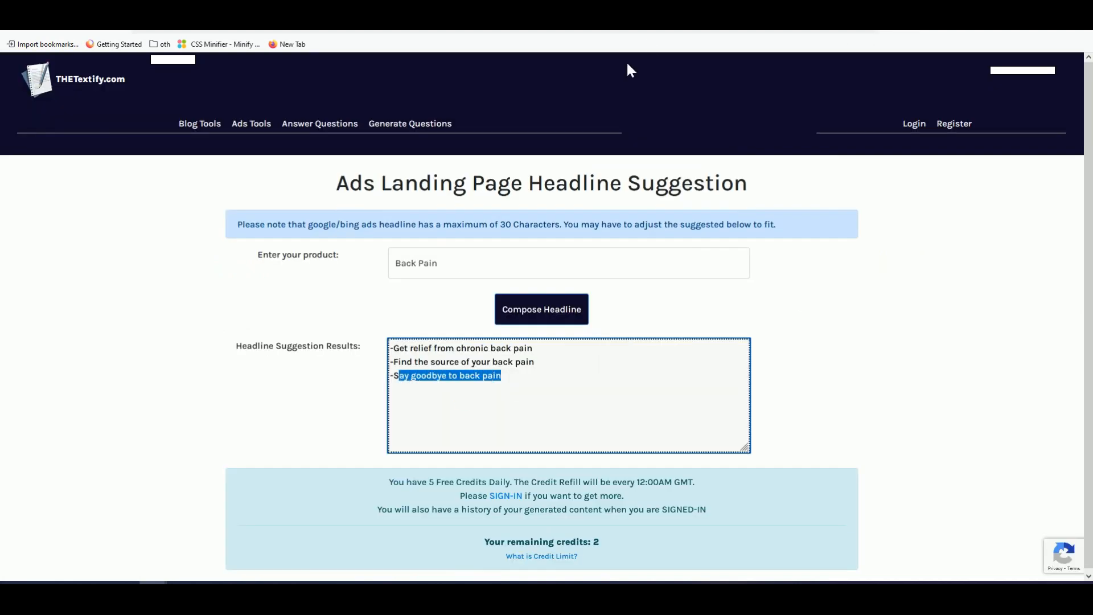
pyautogui.hotkey('ctrl', 'Tab')
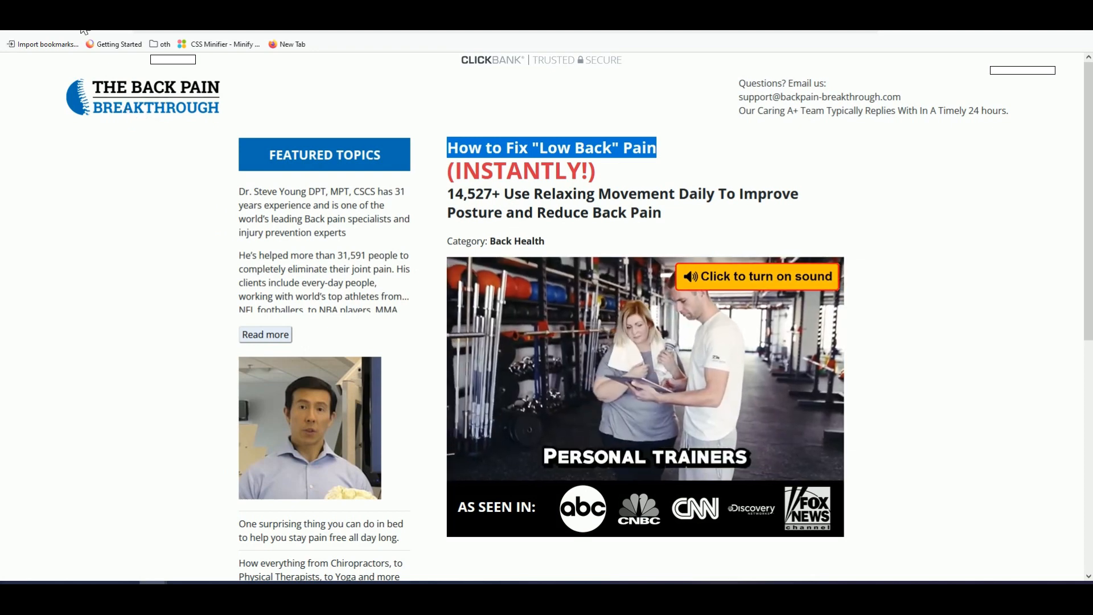
pyautogui.hotkey('ctrl', 'Tab')
pyautogui.click(451, 413)
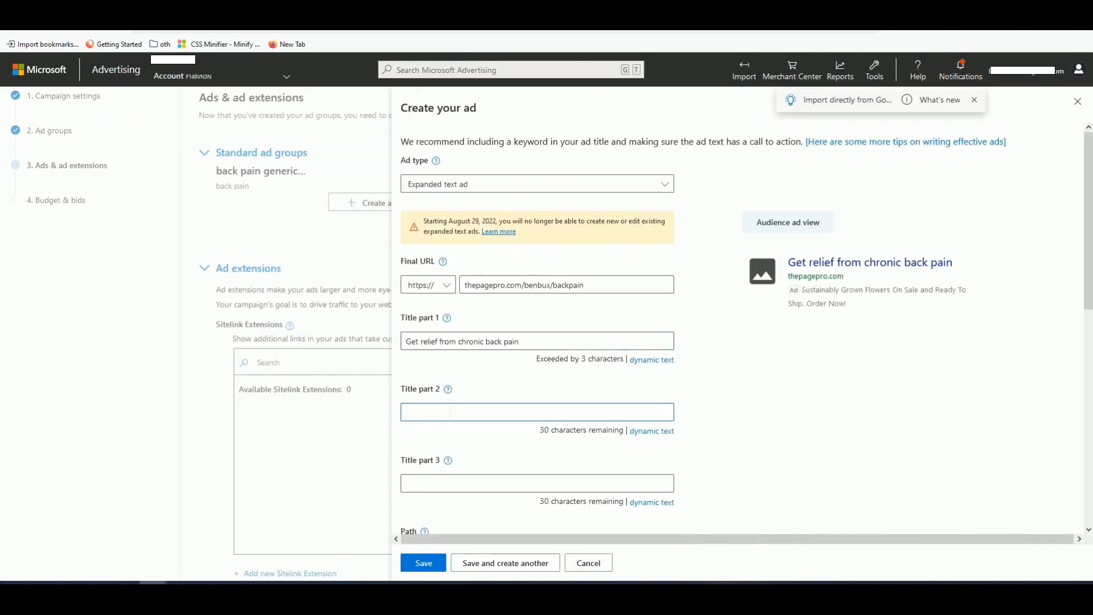
pyautogui.write('Back Pain')
pyautogui.write('Breakthrough')
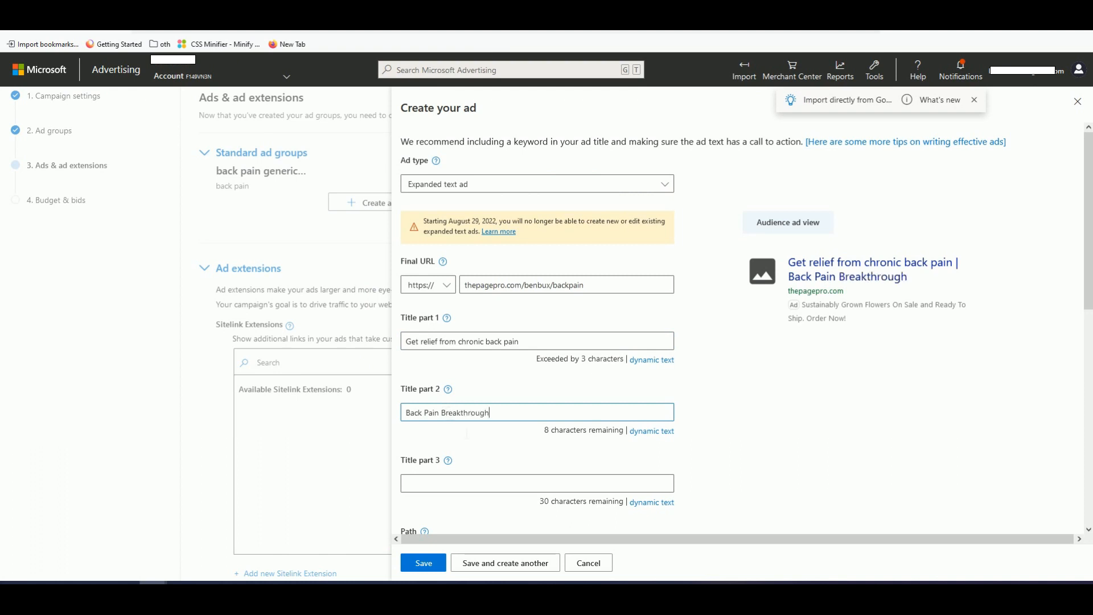
# Return to THETextify and compose an ad description for the product "Back Pain" with the Ads Description tool.
pyautogui.scroll(-5, 467, 434)
pyautogui.click(465, 369)
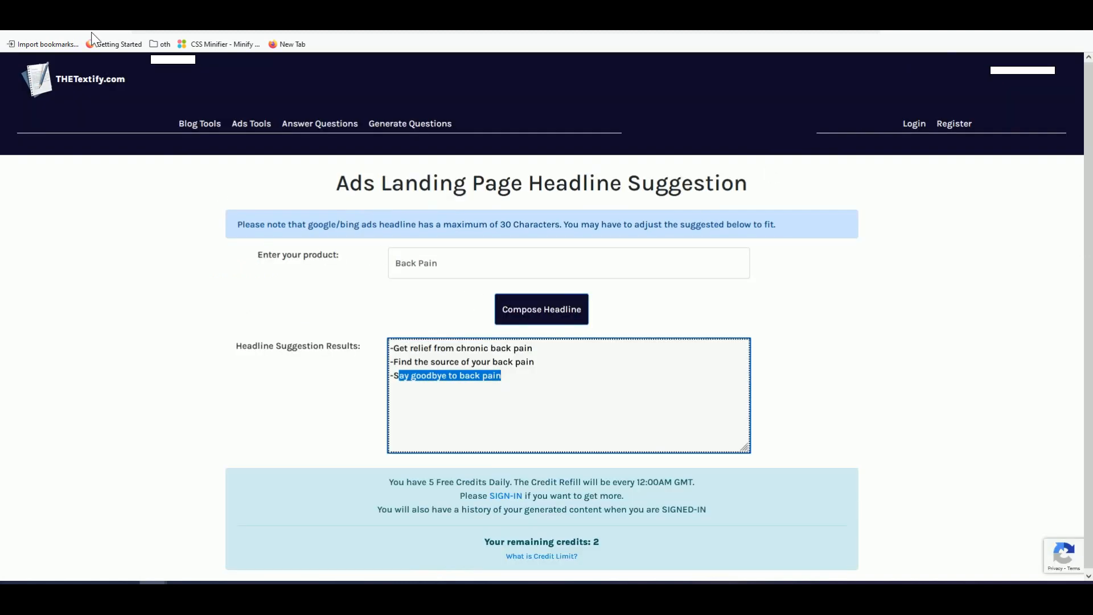
pyautogui.click(229, 178)
pyautogui.click(251, 124)
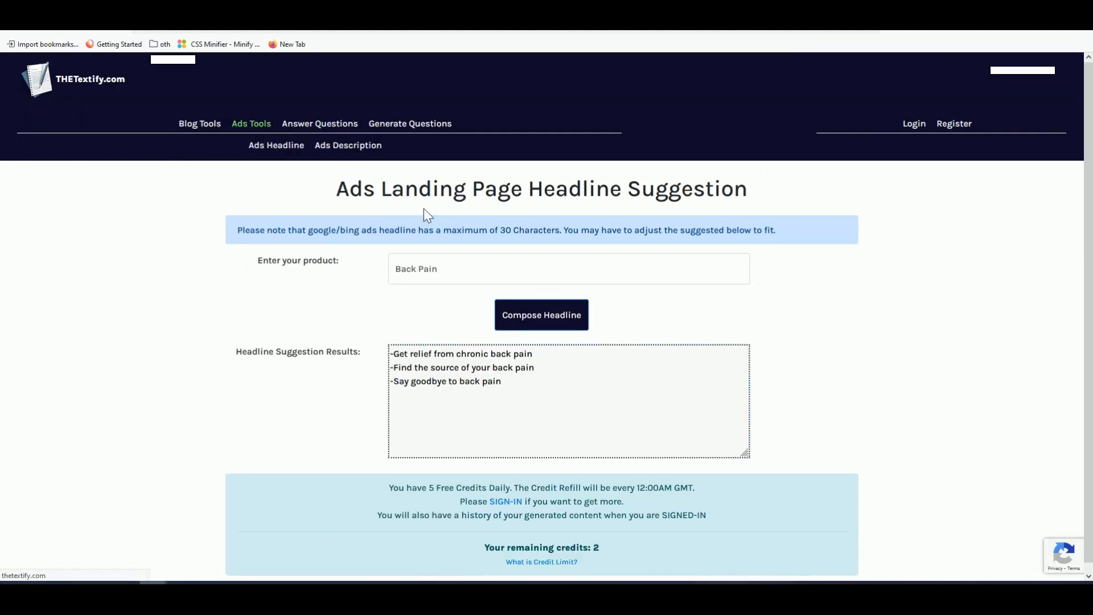
pyautogui.write('Back Pain')
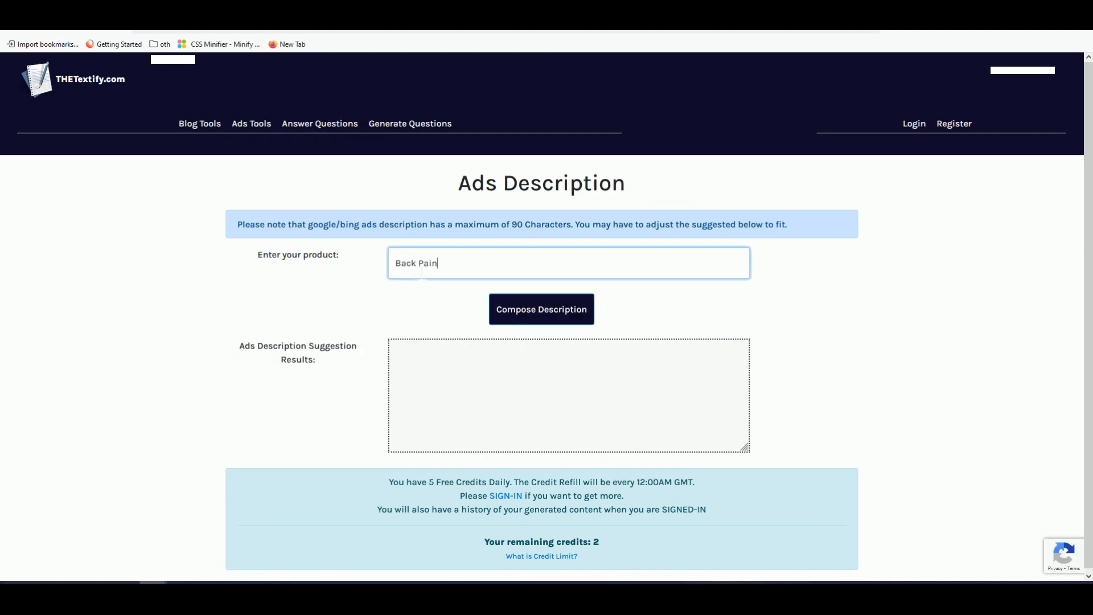
pyautogui.click(537, 317)
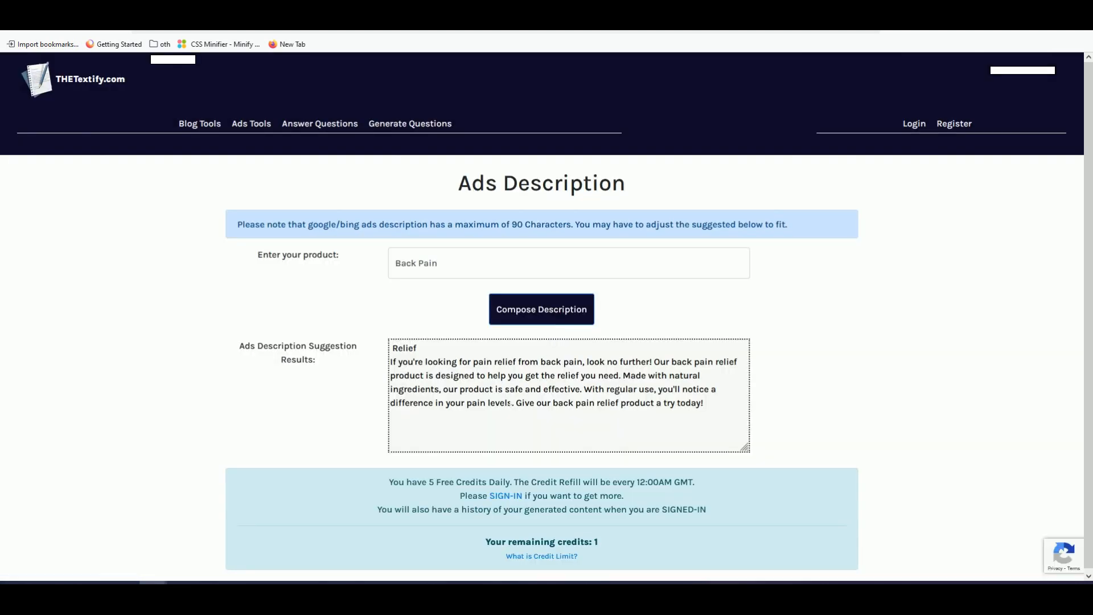
# Copy the generated description from "If you're looking for pain relief..." through "...get the relief you need." into the ad's Ad text 1.
pyautogui.click(489, 396)
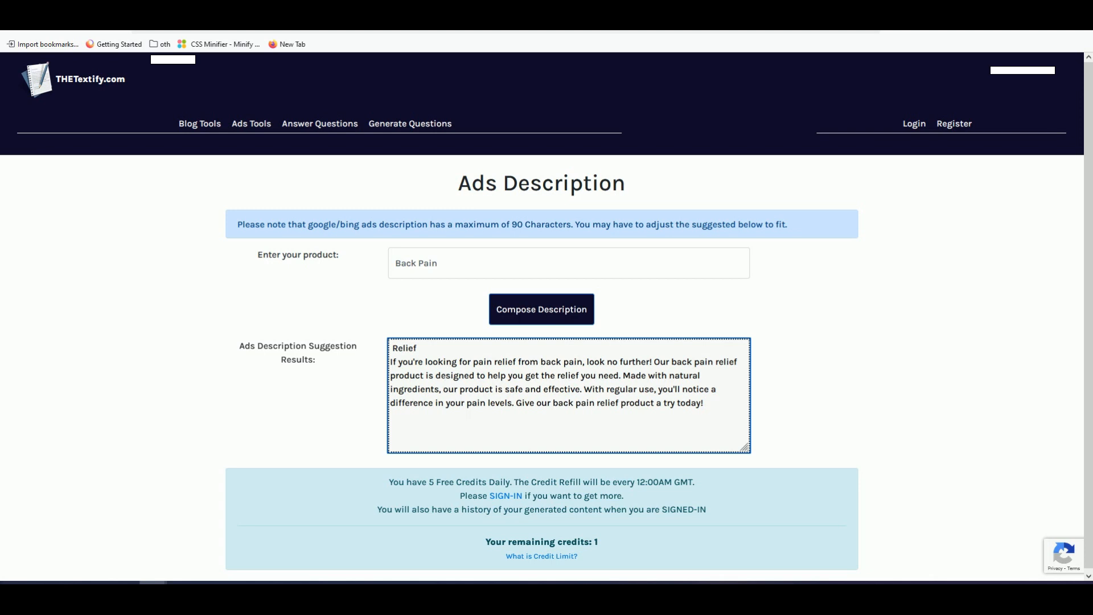
pyautogui.moveTo(624, 377); pyautogui.dragTo(370, 377)
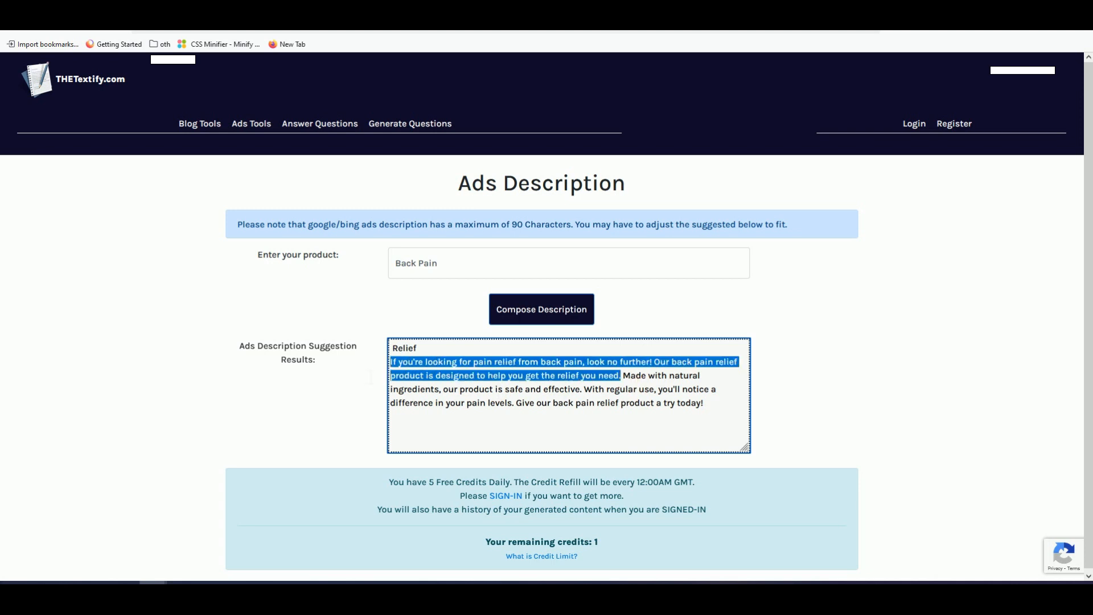
pyautogui.click(63, 7)
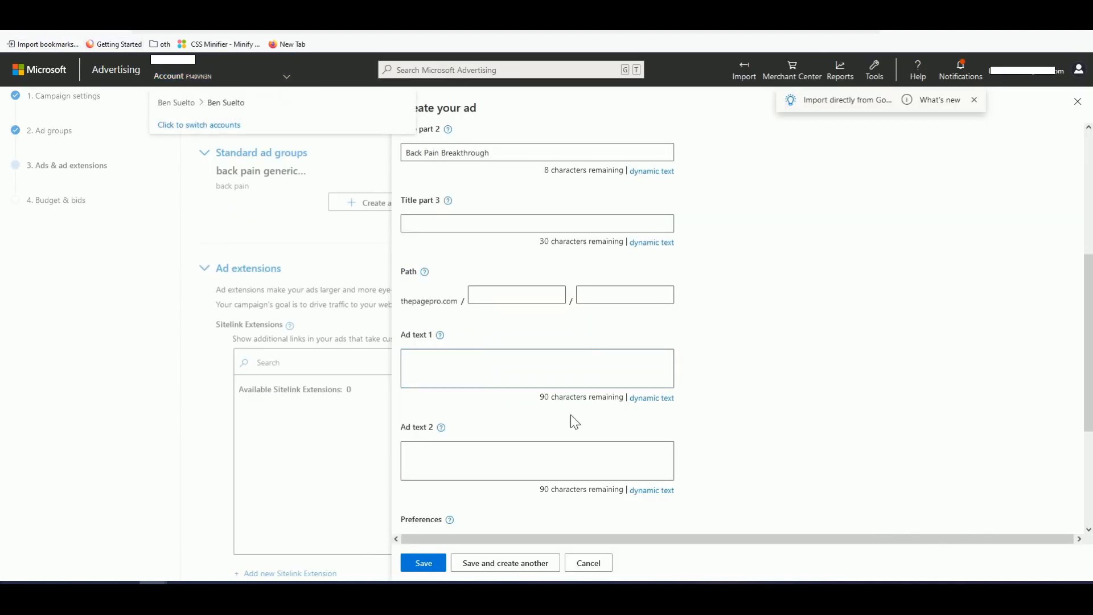
pyautogui.hotkey('ctrl', 'v')
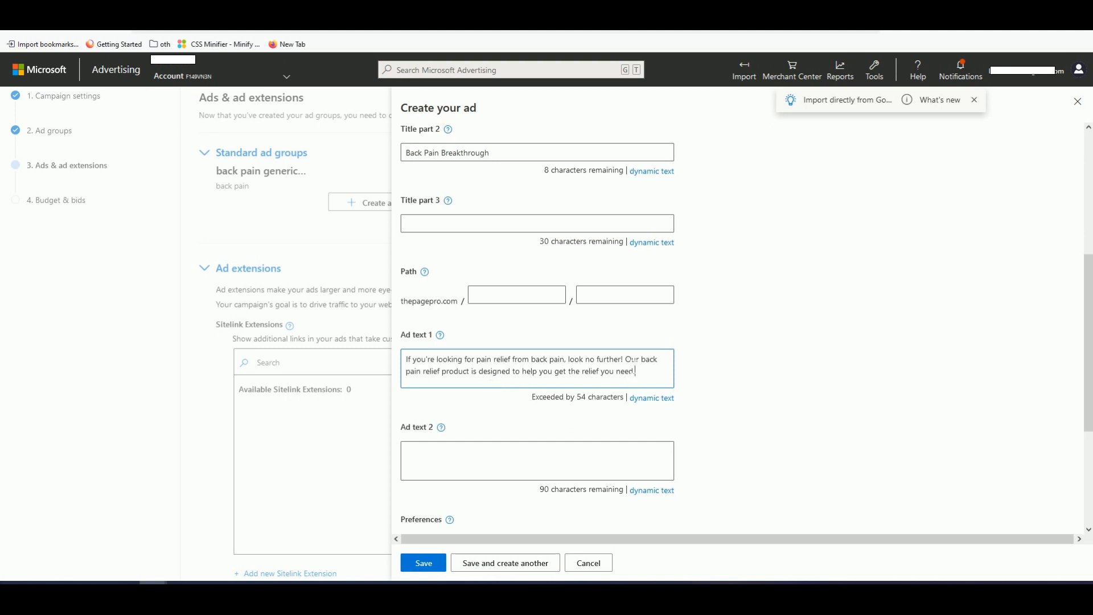
# Move the sentence "Our back pain relief product is designed to help you get the relief you need." from Ad text 1 to Ad text 2.
pyautogui.moveTo(626, 360); pyautogui.dragTo(648, 376)
pyautogui.hotkey('ctrl', 'x')
pyautogui.click(541, 460)
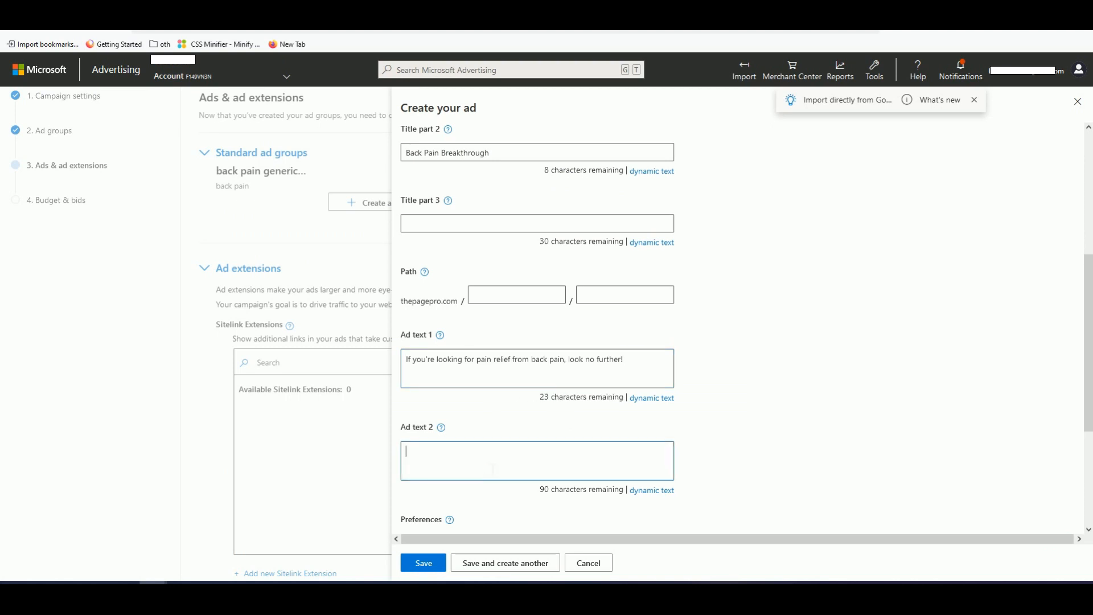
pyautogui.hotkey('ctrl', 'v')
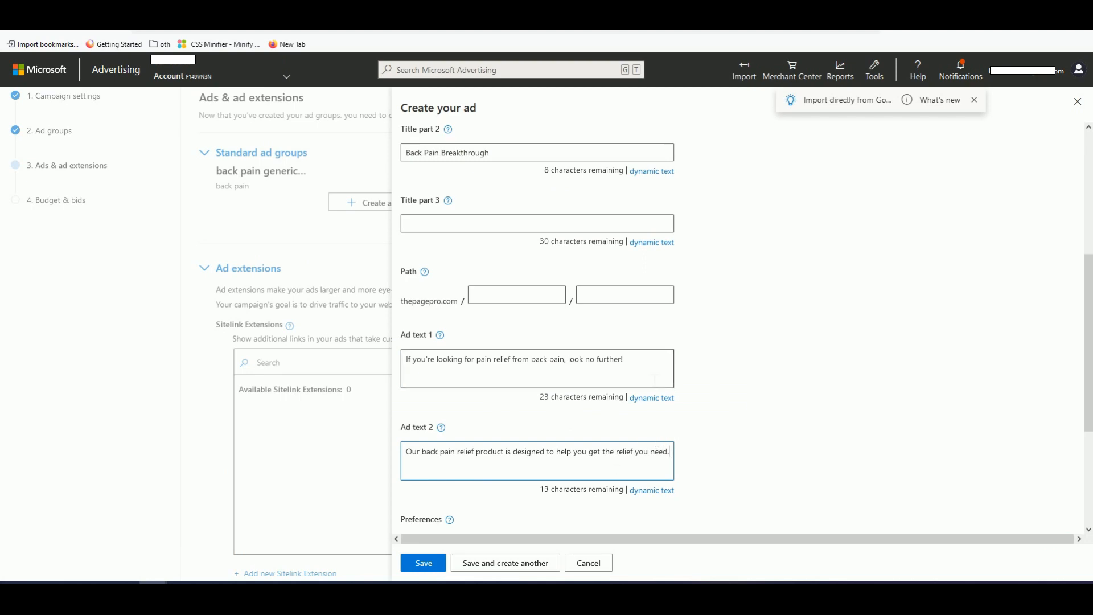
# Review the ad preview, turn off Prefer audience ad format, and try to save the ad.
pyautogui.scroll(5, 551, 246)
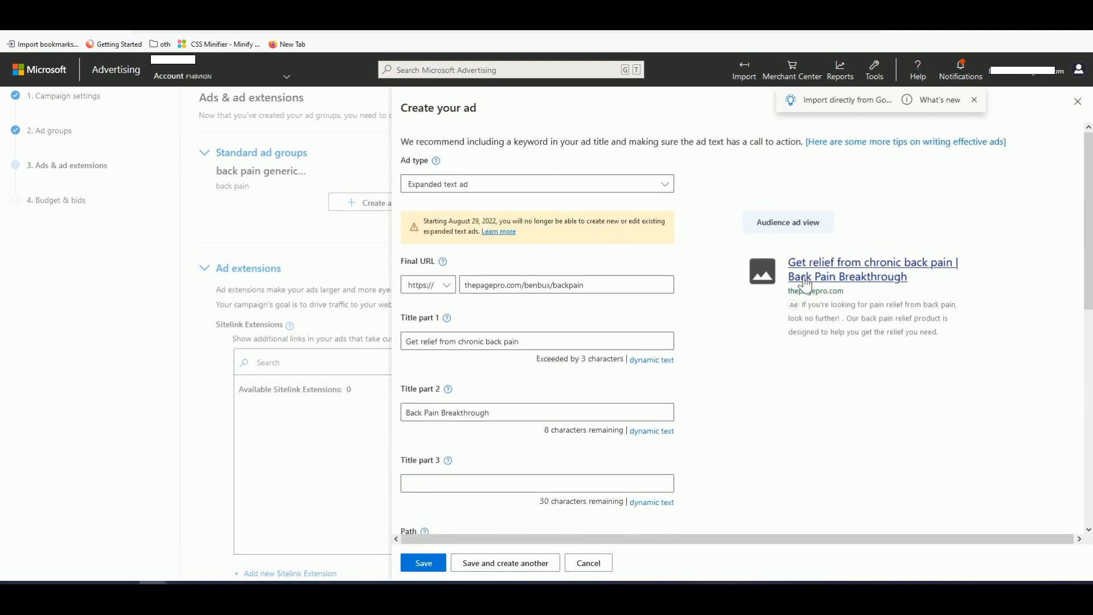
pyautogui.scroll(-5, 703, 331)
pyautogui.scroll(5, 703, 330)
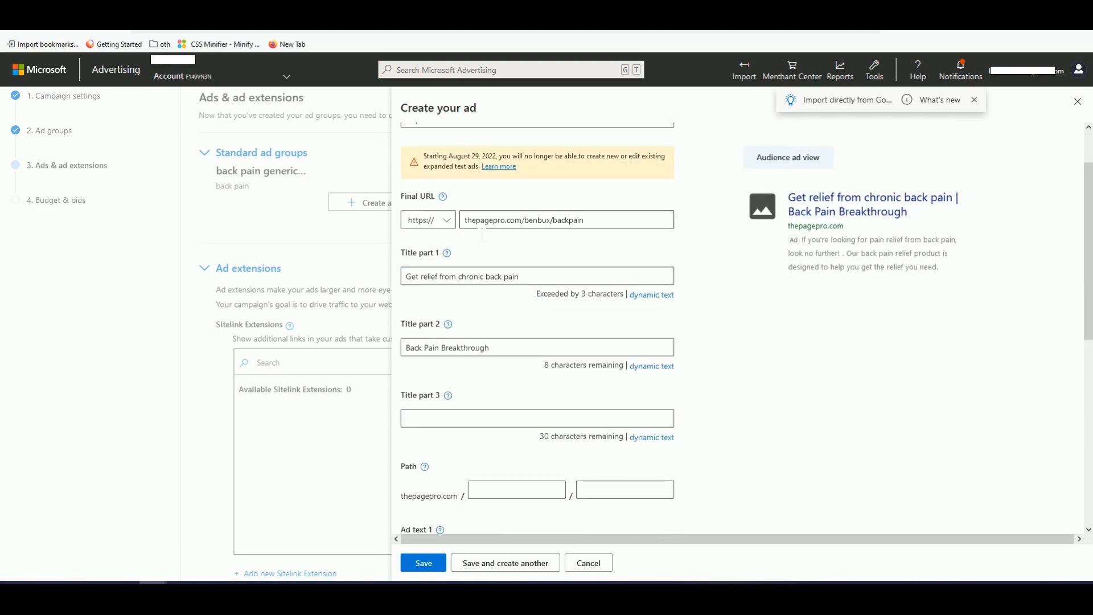
pyautogui.scroll(-7, 563, 273)
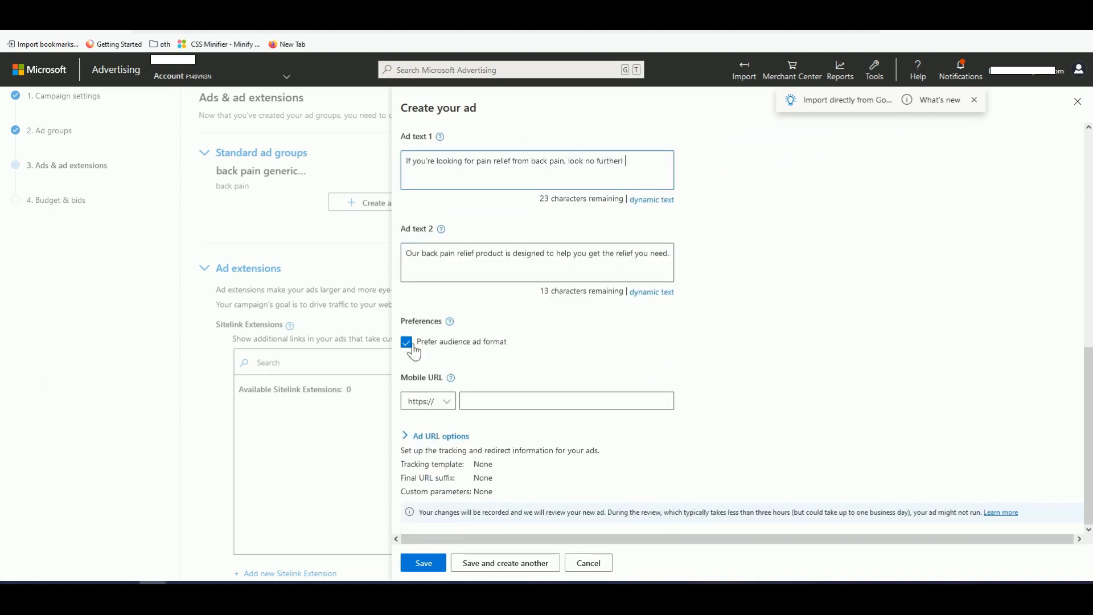
pyautogui.click(408, 343)
pyautogui.click(423, 563)
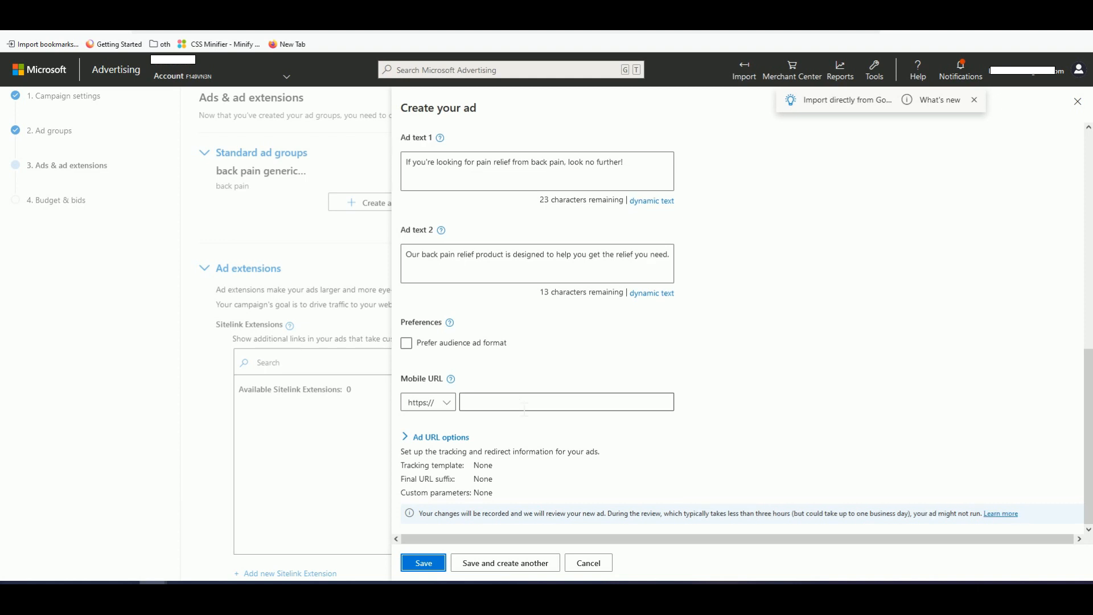
# Shorten Title part 1 to "Get relief chronic back pain" and save the ad.
pyautogui.scroll(7, 513, 376)
pyautogui.click(538, 345)
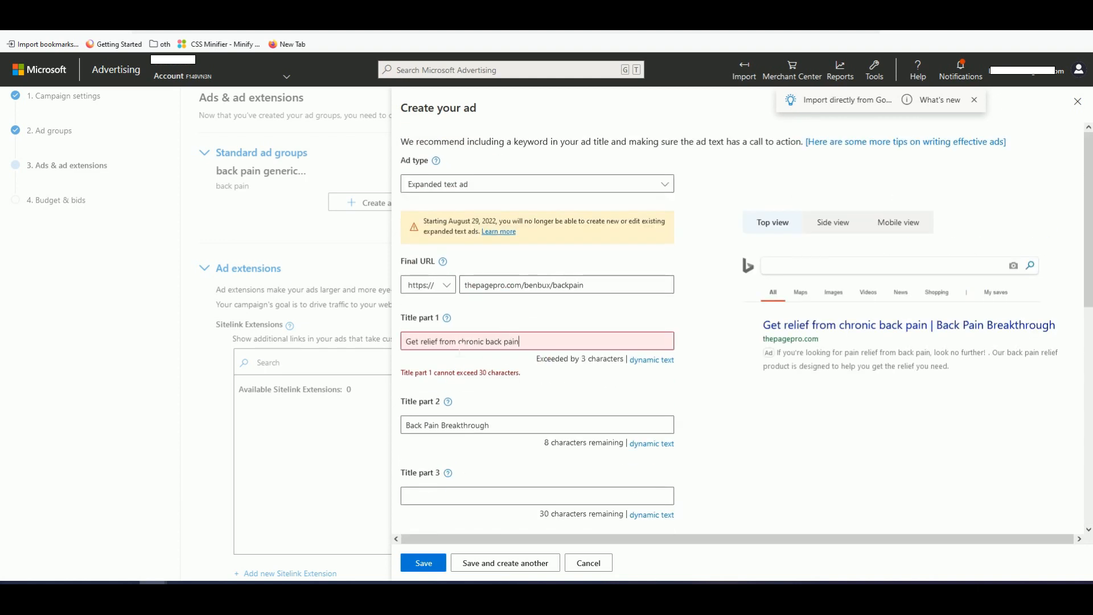
pyautogui.moveTo(459, 345); pyautogui.dragTo(439, 345)
pyautogui.click(540, 346)
pyautogui.doubleClick(433, 342)
pyautogui.doubleClick(449, 342)
pyautogui.press('BackSpace')
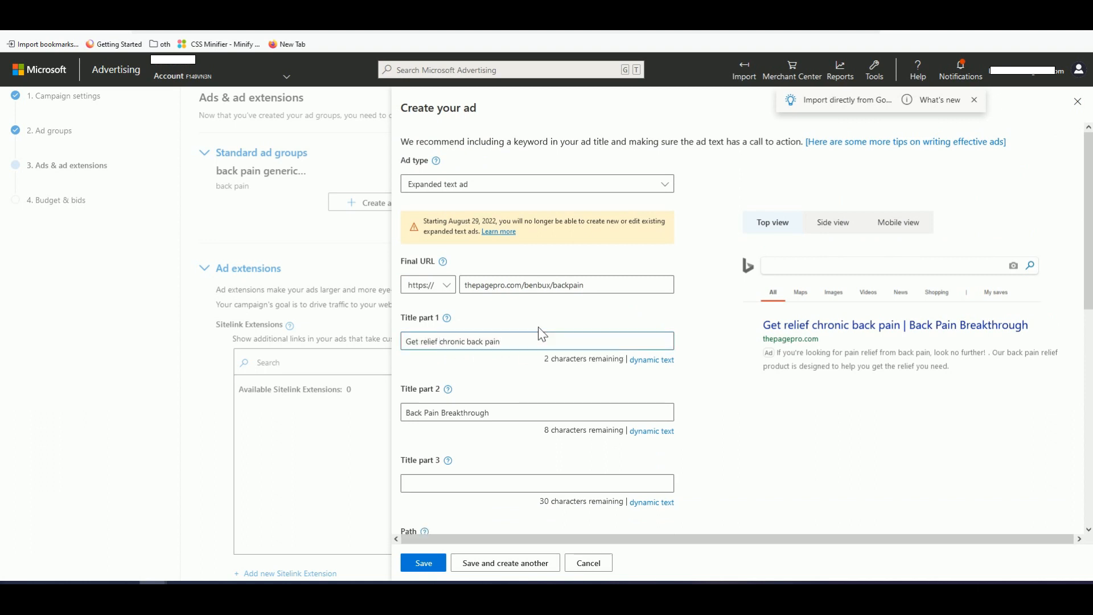
pyautogui.scroll(-8, 542, 330)
pyautogui.click(425, 570)
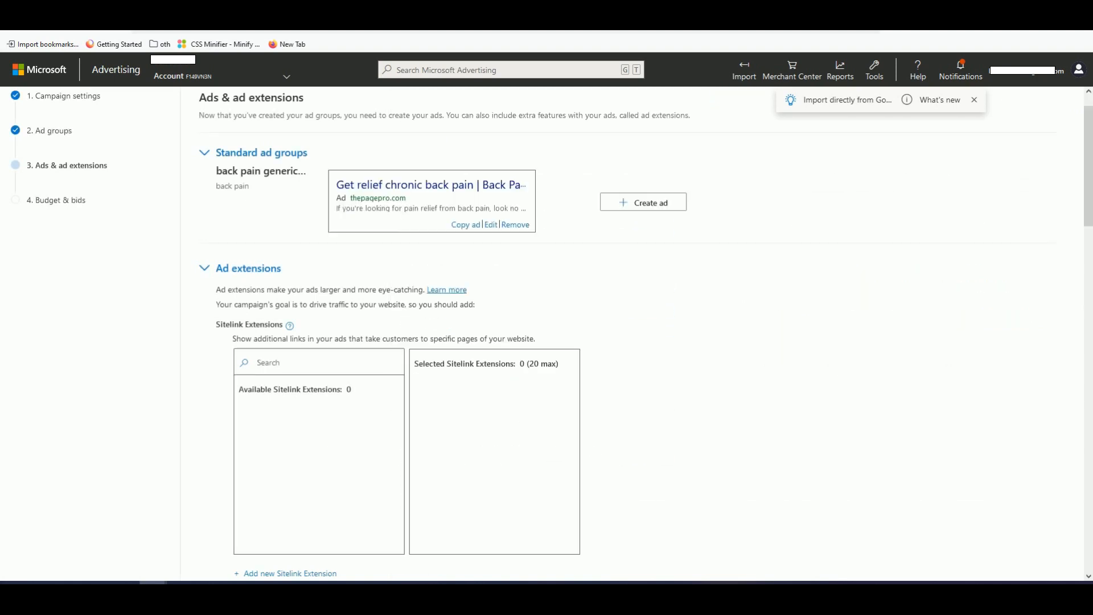
# Proceed to Budget & bids without adding extensions, set the back pain generic kw ad group bid to 0.2 AUD, and check the estimated monthly clicks.
pyautogui.scroll(-20, 325, 349)
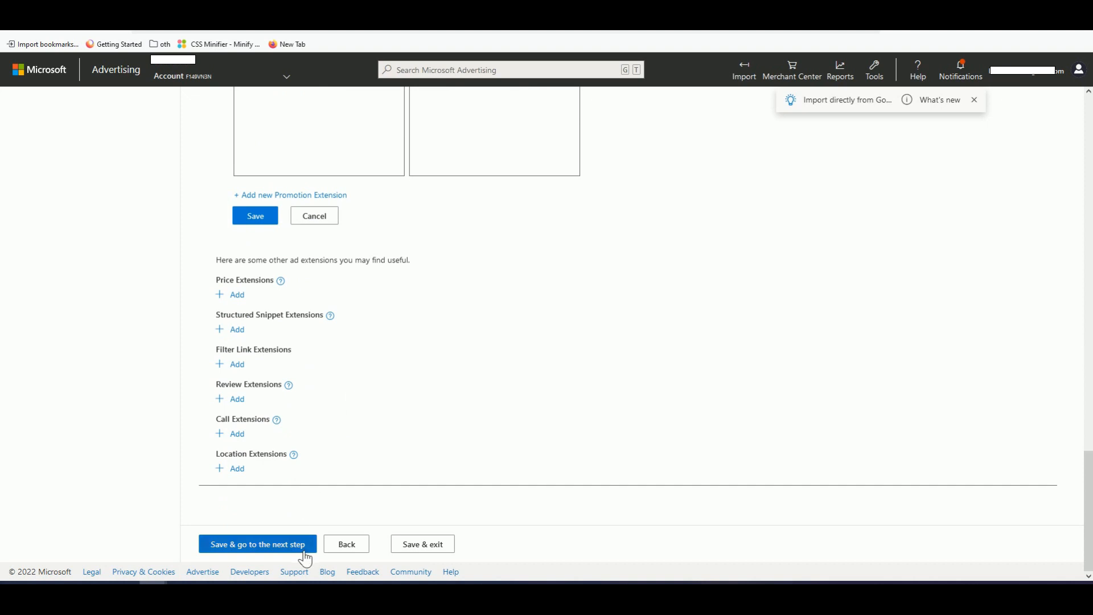
pyautogui.click(304, 551)
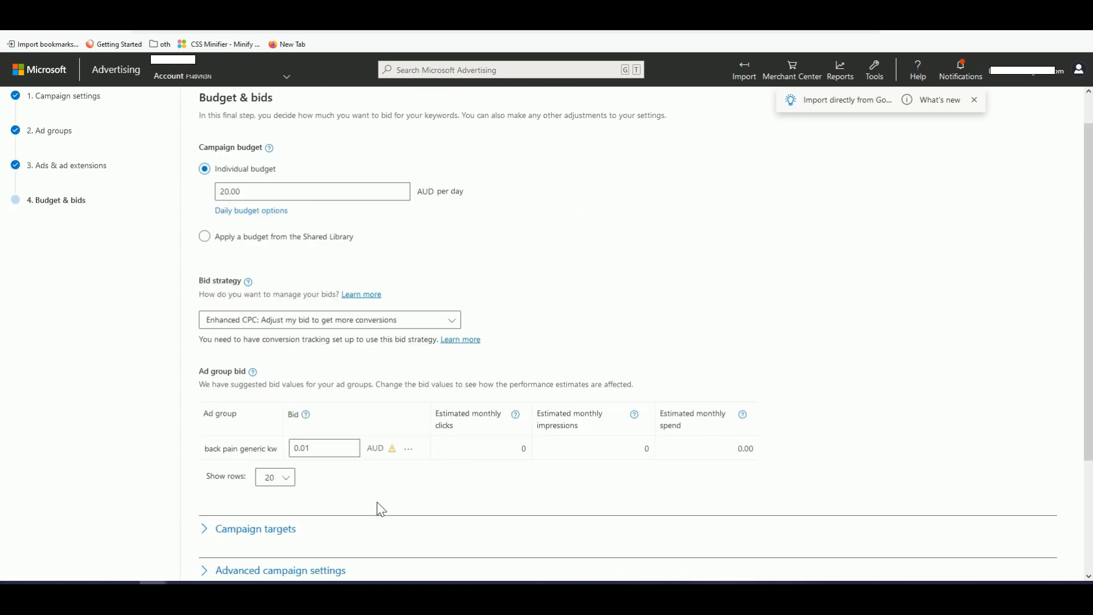
pyautogui.click(325, 453)
pyautogui.hotkey('shift', 'Left')
pyautogui.hotkey('shift', 'Left')
pyautogui.write('2')
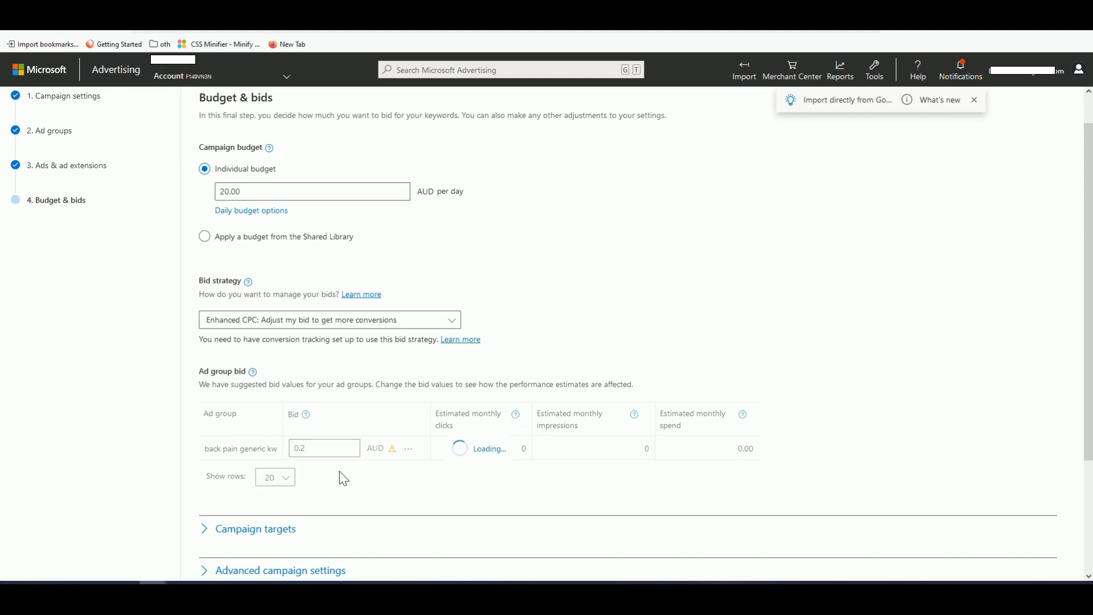
pyautogui.moveTo(505, 449); pyautogui.dragTo(522, 450)
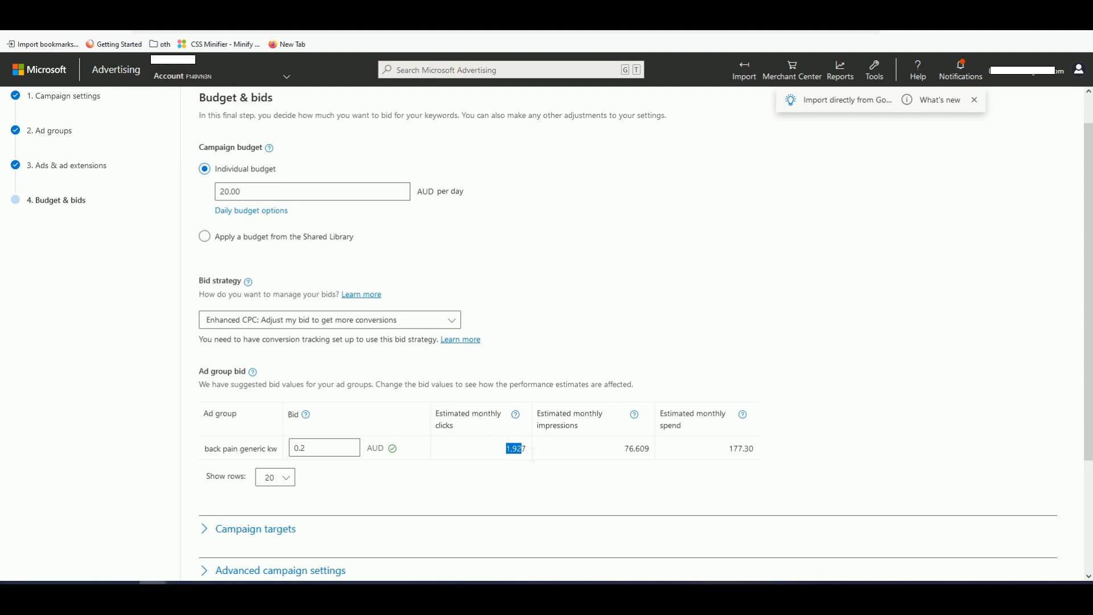
# Test a 0.1 AUD bid for the back pain generic kw ad group, and settle on 0.15 AUD.
pyautogui.moveTo(306, 448); pyautogui.dragTo(301, 448)
pyautogui.write('1')
pyautogui.click(380, 488)
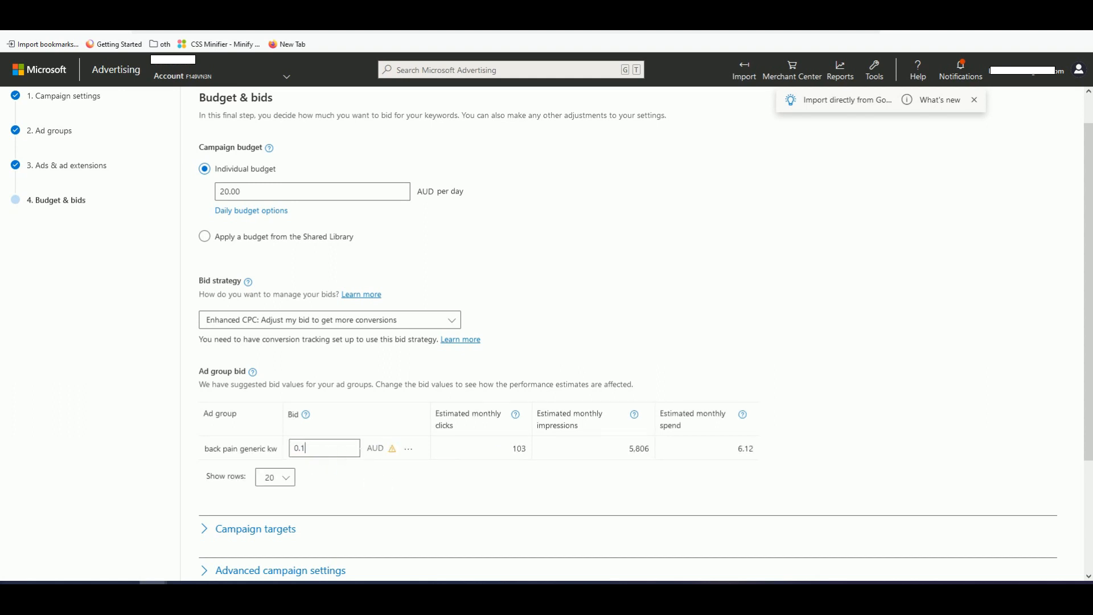
pyautogui.write('5')
pyautogui.click(432, 489)
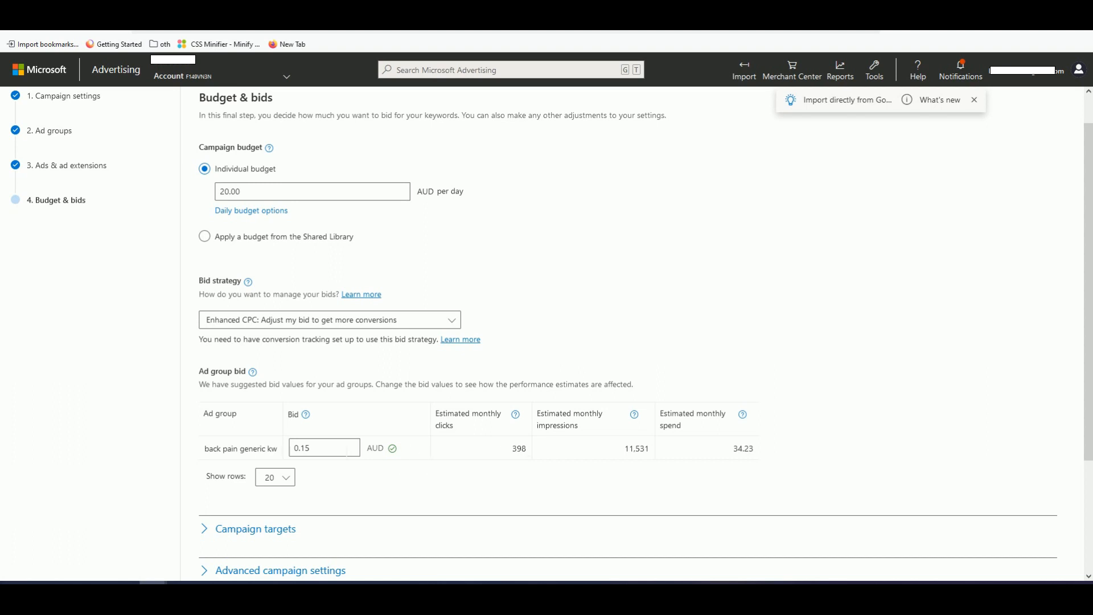
pyautogui.click(347, 452)
# Look over the uploaded images page, the Textify ads description page and the ThePagePro landing page list.
pyautogui.click(618, 10)
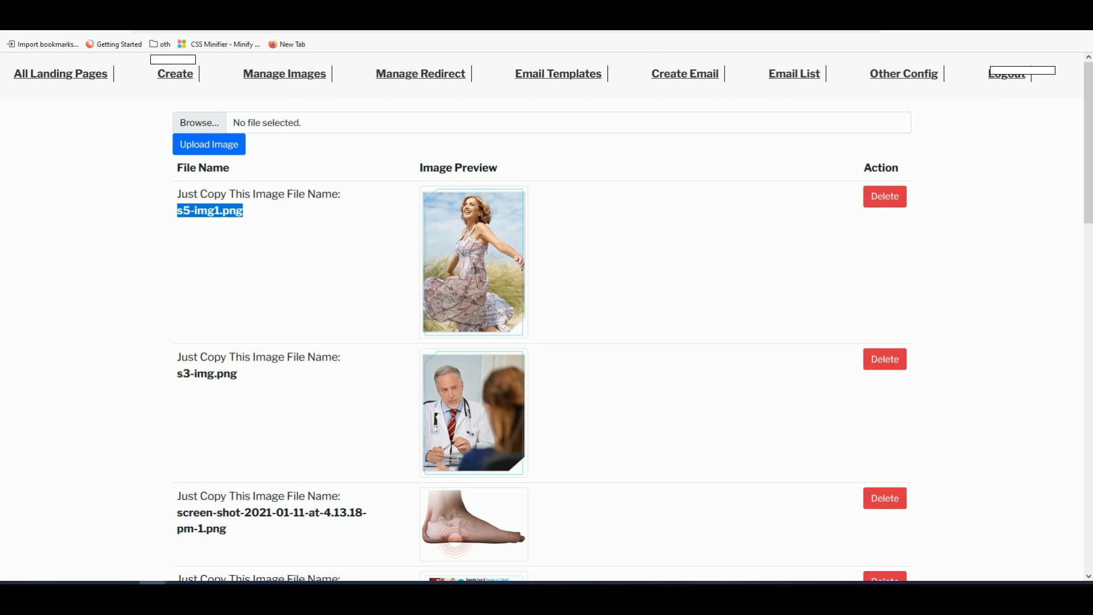
pyautogui.click(666, 11)
pyautogui.click(697, 10)
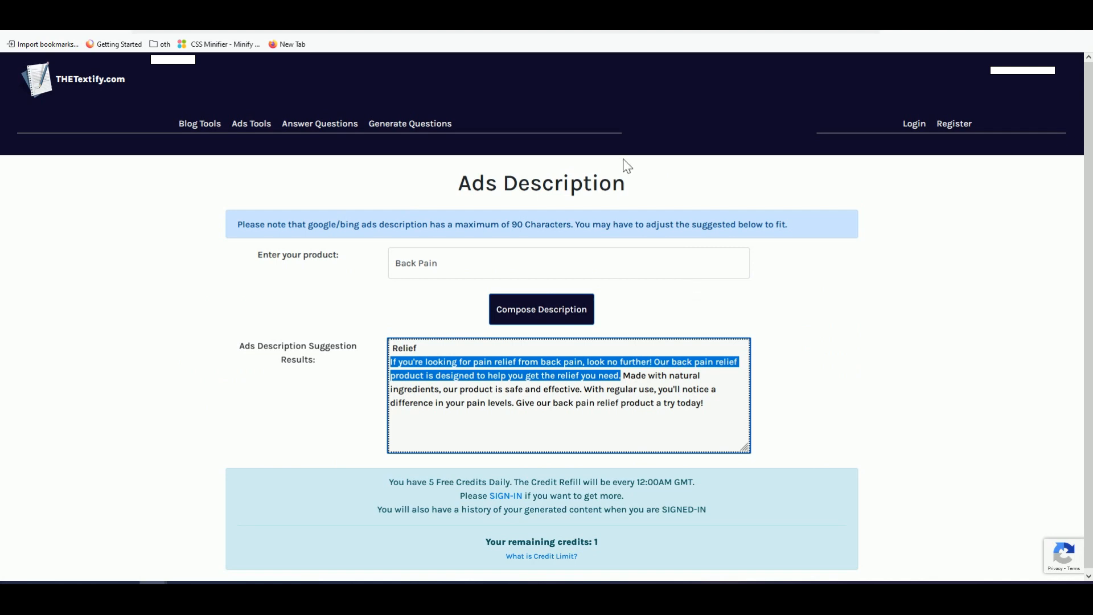
pyautogui.click(421, 11)
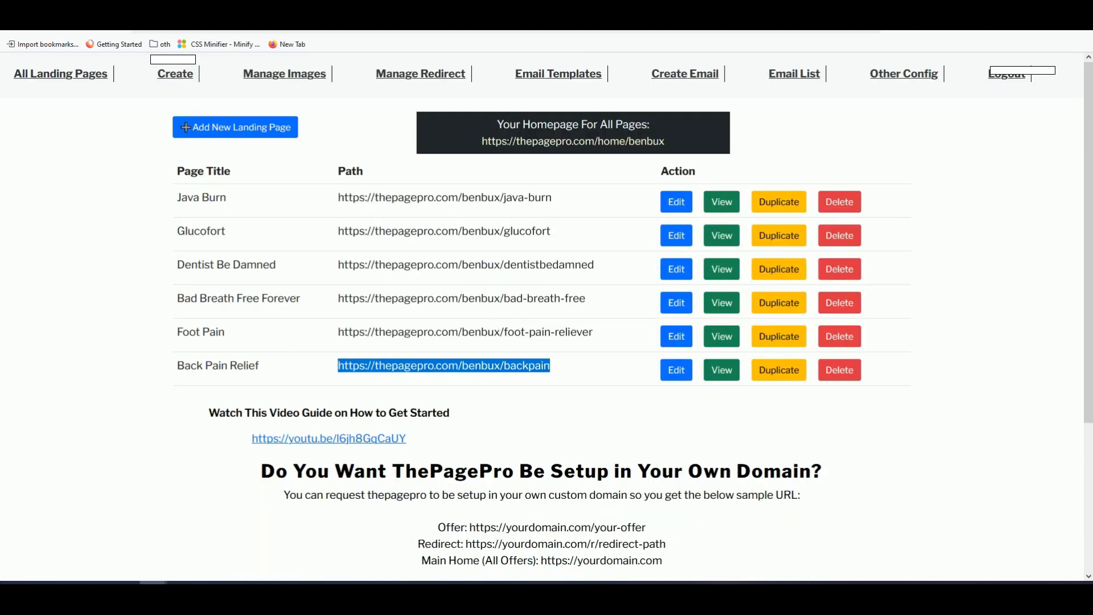
# Return to the Microsoft Advertising Budget & bids page and save the campaign.
pyautogui.click(245, 10)
pyautogui.scroll(-3, 358, 415)
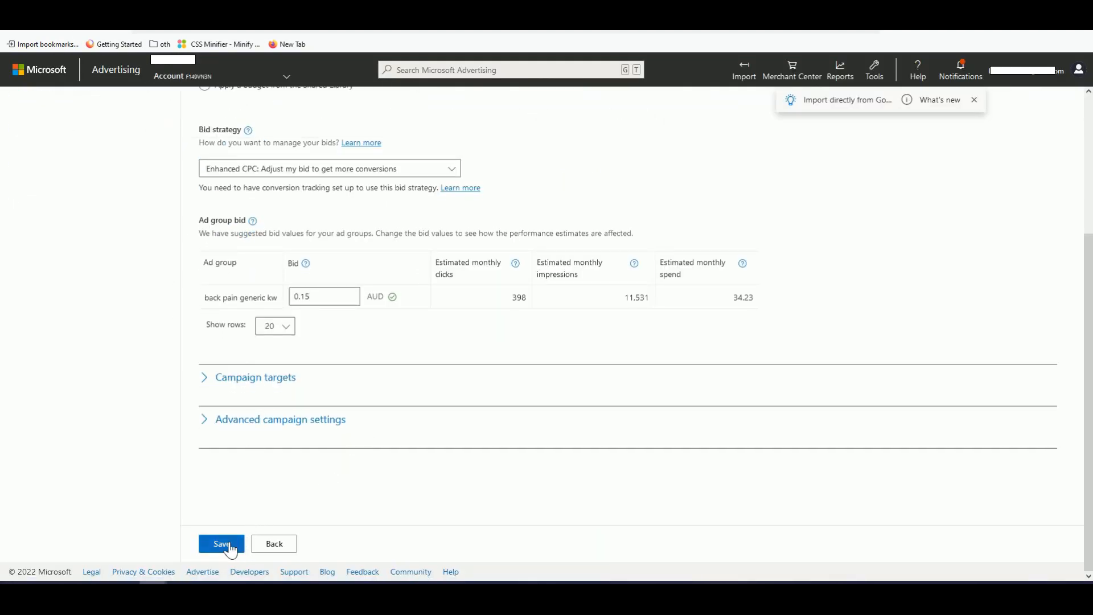